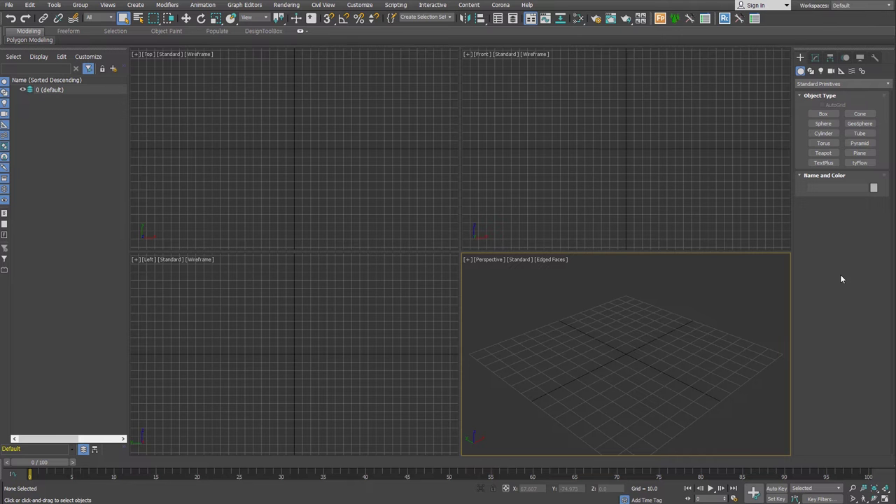
# Draw a 16000 × 3000 box for the corridor and convert it to an editable poly
pyautogui.click(824, 114)
pyautogui.moveTo(546, 290); pyautogui.dragTo(725, 410)
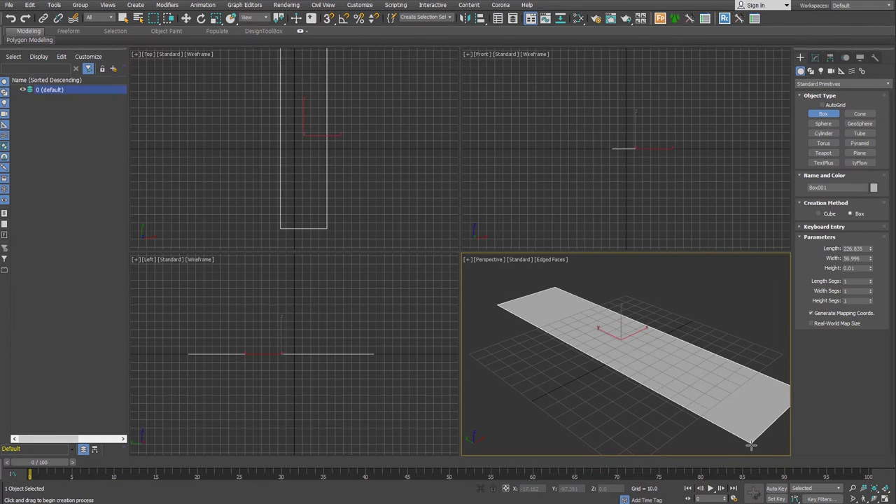
pyautogui.click(728, 387)
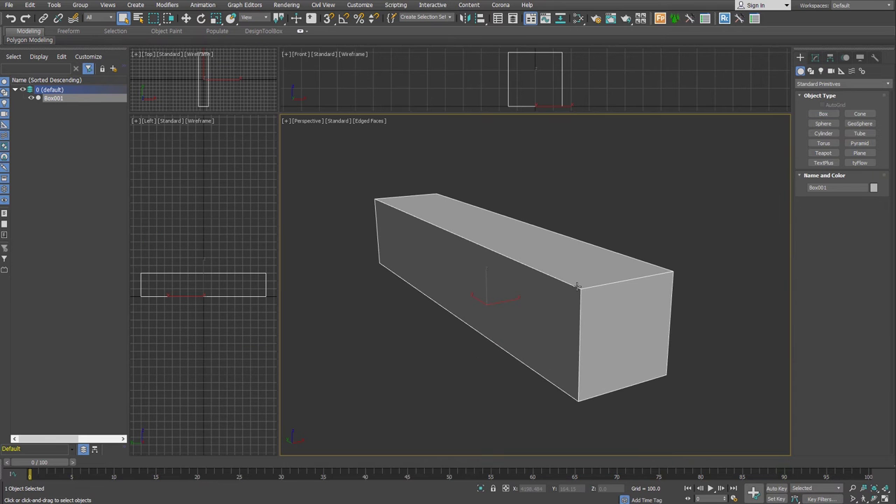
pyautogui.rightClick(578, 285)
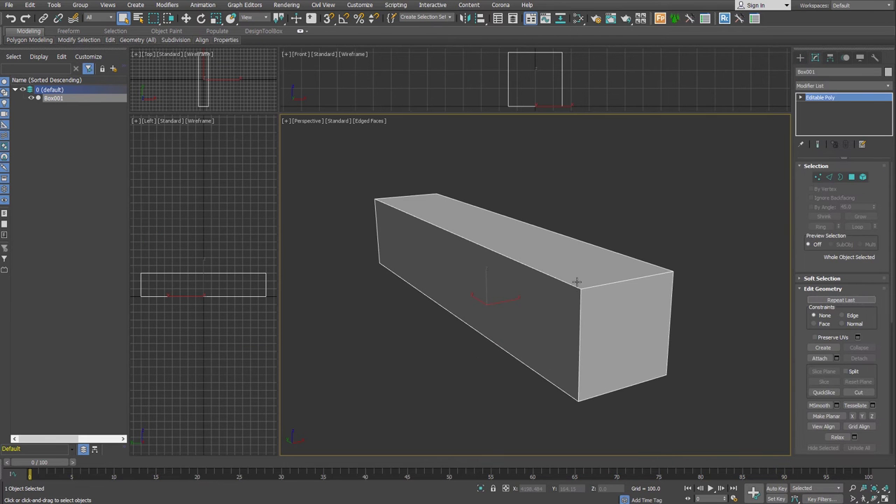
# Enter polygon mode, make the view orthographic and hide the grid
pyautogui.press('4')
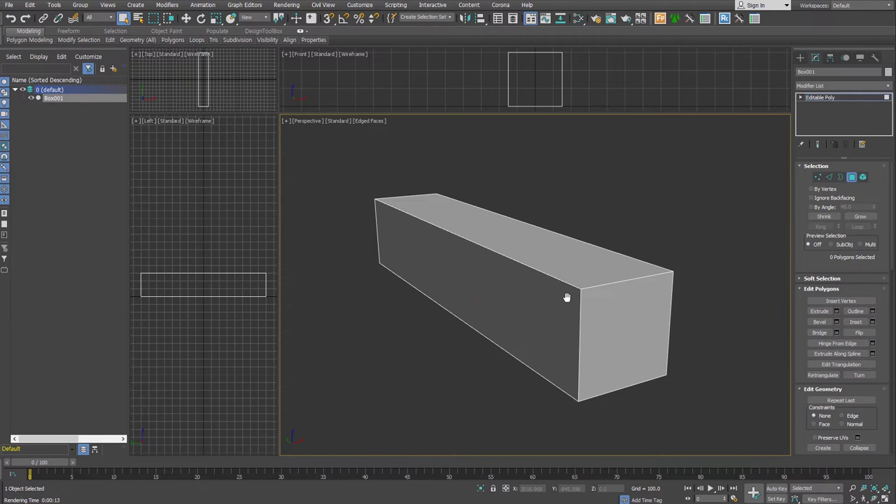
pyautogui.press('u')
pyautogui.press('g')
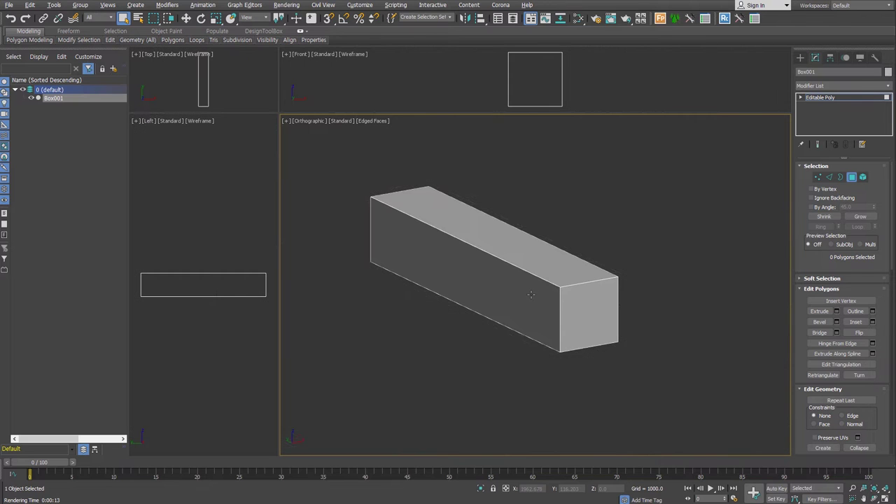
pyautogui.moveTo(504, 275)
pyautogui.keyDown('alt'); pyautogui.mouseDown(button='middle')
pyautogui.moveTo(476, 304)
pyautogui.moveTo(464, 299)
pyautogui.mouseUp(button='middle'); pyautogui.keyUp('alt')
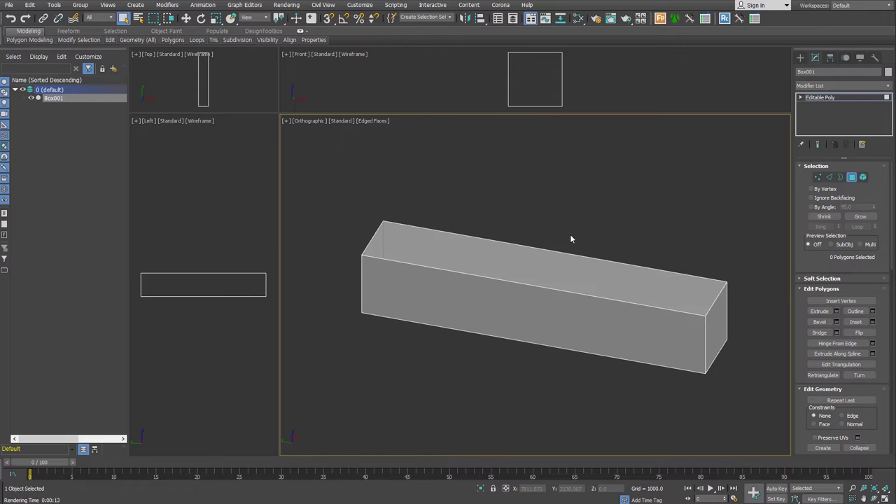
# In wireframe, add two edge loops across the box and select the middle-right side face
pyautogui.press('F3')
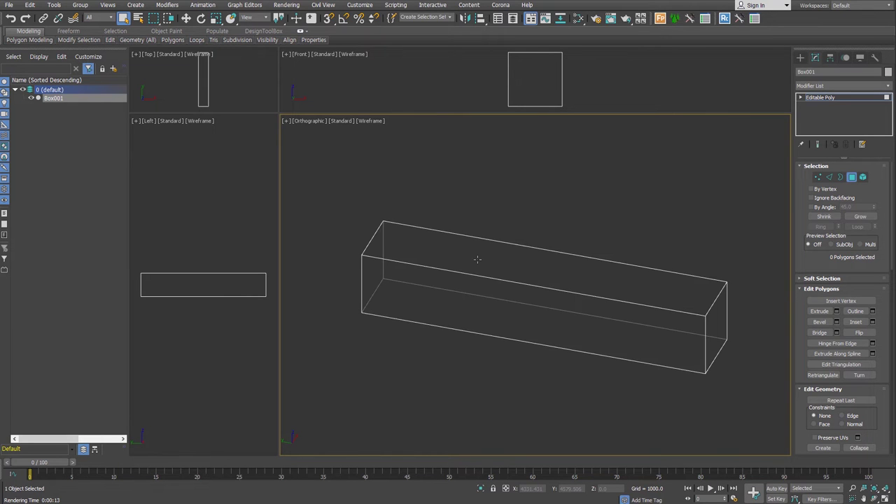
pyautogui.hotkey('alt', 'shift', 'w')
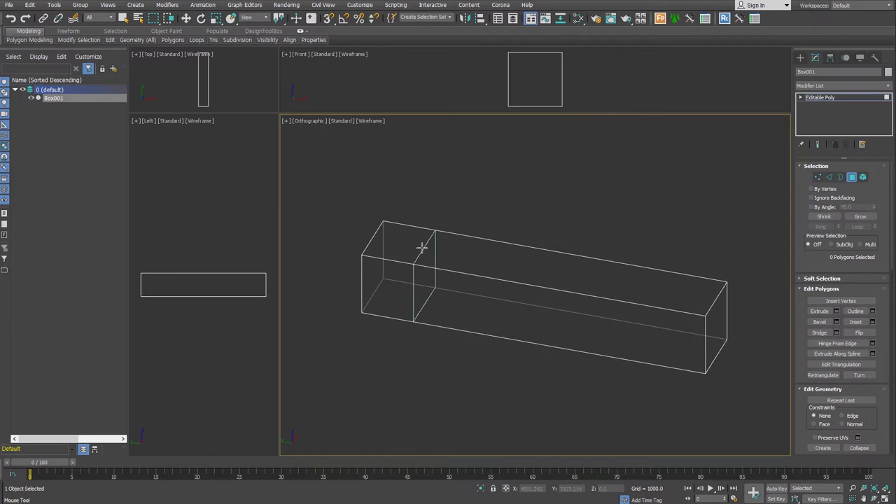
pyautogui.click(424, 251)
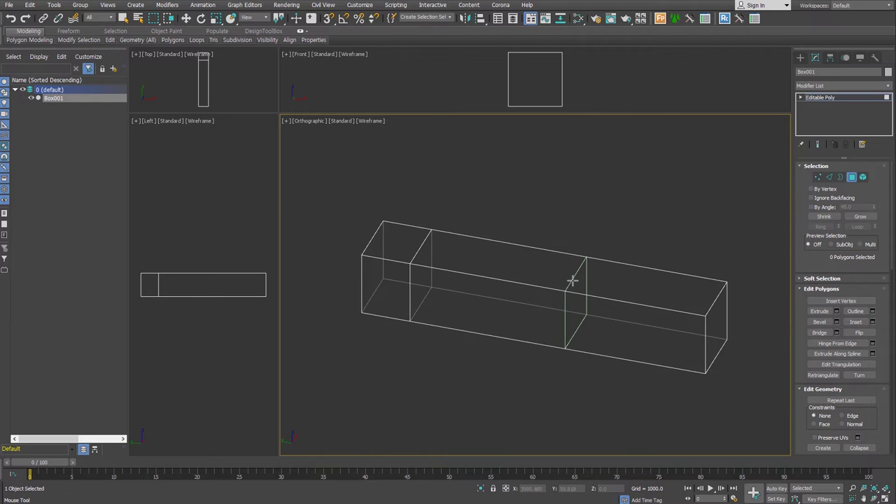
pyautogui.click(576, 281)
pyautogui.press('w')
pyautogui.moveTo(736, 230)
pyautogui.keyDown('alt'); pyautogui.mouseDown(button='middle')
pyautogui.moveTo(637, 236)
pyautogui.moveTo(603, 288)
pyautogui.mouseUp(button='middle'); pyautogui.keyUp('alt')
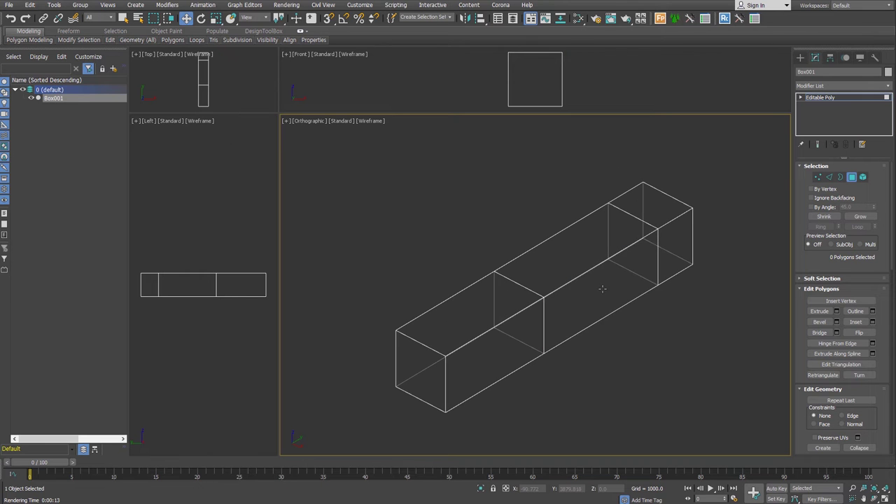
pyautogui.click(602, 289)
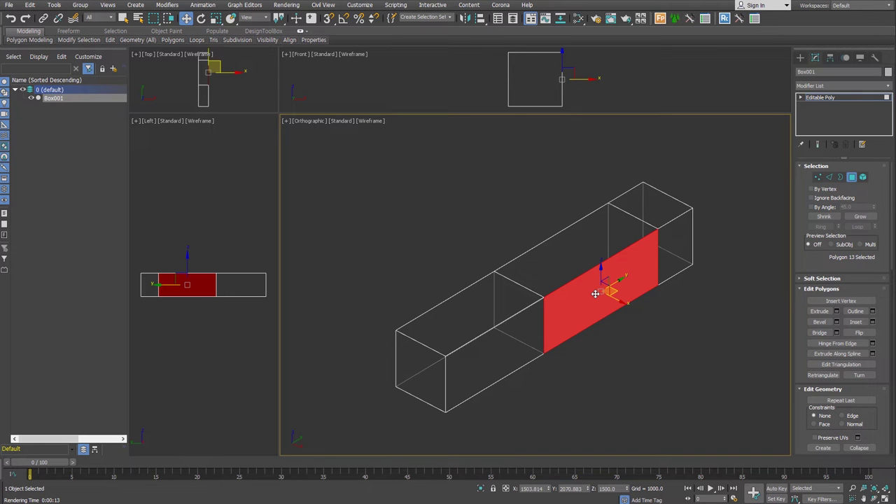
# Detach a clone of the side face as a separate object named bglass
pyautogui.scroll(-5, 840, 315)
pyautogui.click(859, 267)
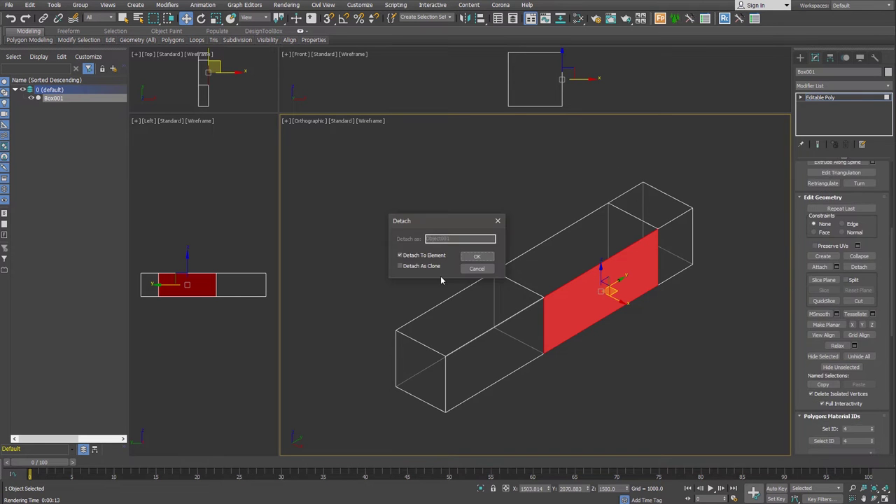
pyautogui.click(430, 256)
pyautogui.write('bglass')
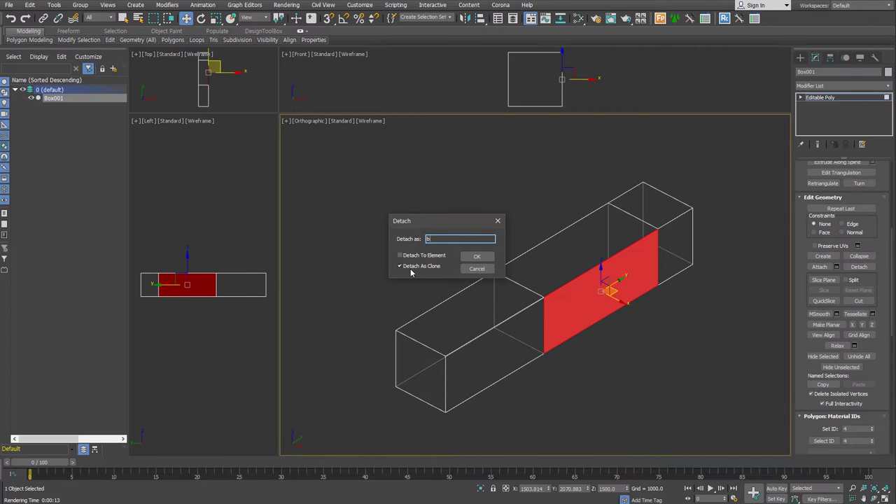
pyautogui.press('Return')
# Reselect the middle-right side face and apply a command from its right-click menu
pyautogui.click(590, 297)
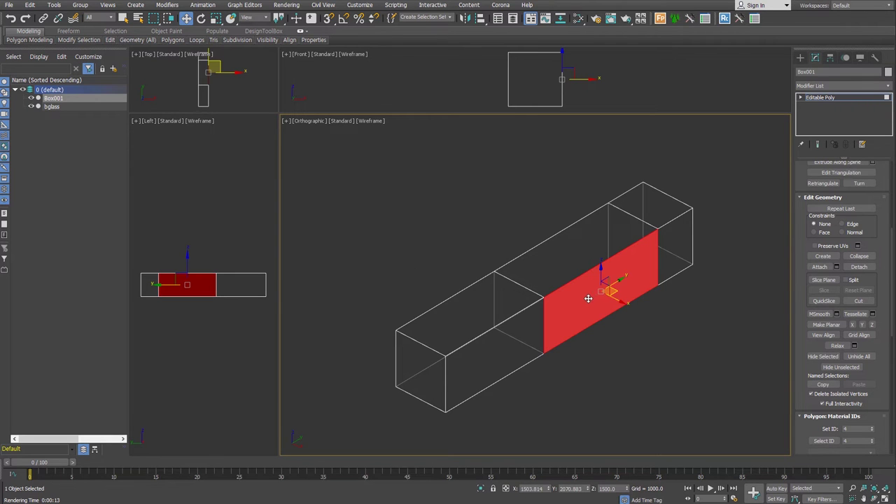
pyautogui.rightClick(589, 298)
pyautogui.click(546, 306)
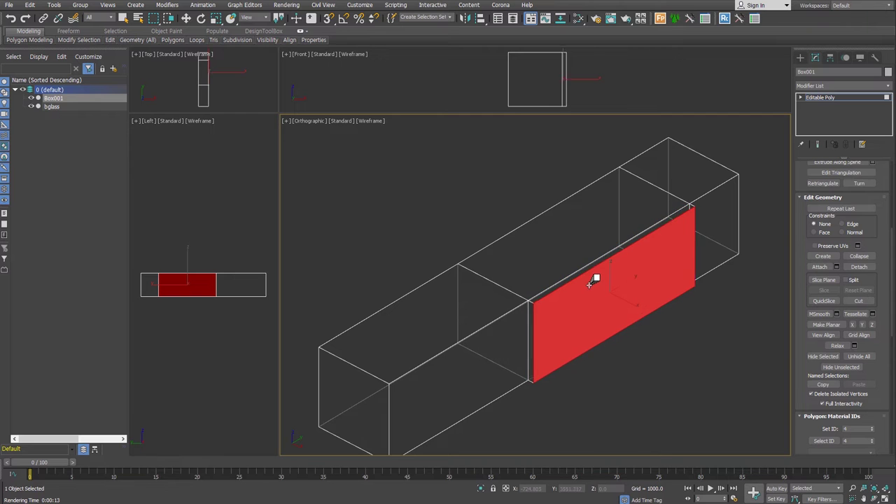
pyautogui.keyDown('alt'); pyautogui.moveTo(600, 327); pyautogui.dragTo(593, 322, button='middle'); pyautogui.keyUp('alt')
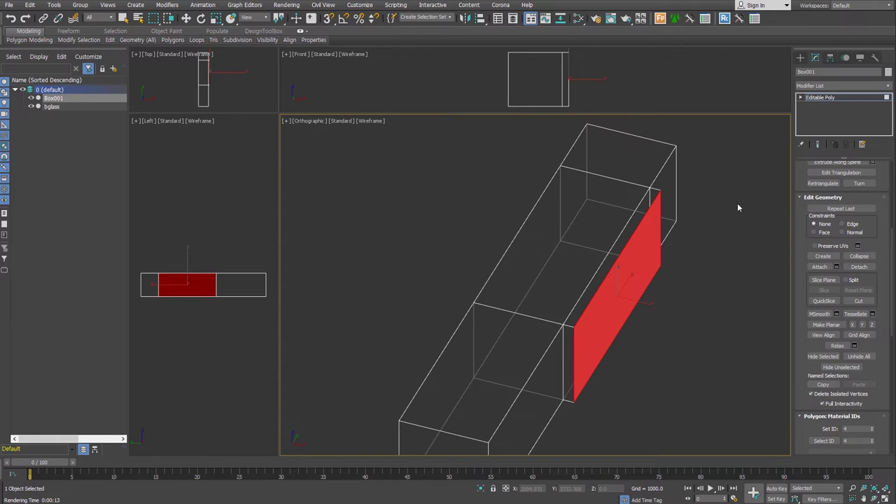
# In edge mode, select a long edge of Box001 and extend it to the ring of parallel long edges
pyautogui.click(800, 60)
pyautogui.press('w')
pyautogui.keyDown('alt'); pyautogui.moveTo(584, 314); pyautogui.dragTo(602, 310, button='middle'); pyautogui.keyUp('alt')
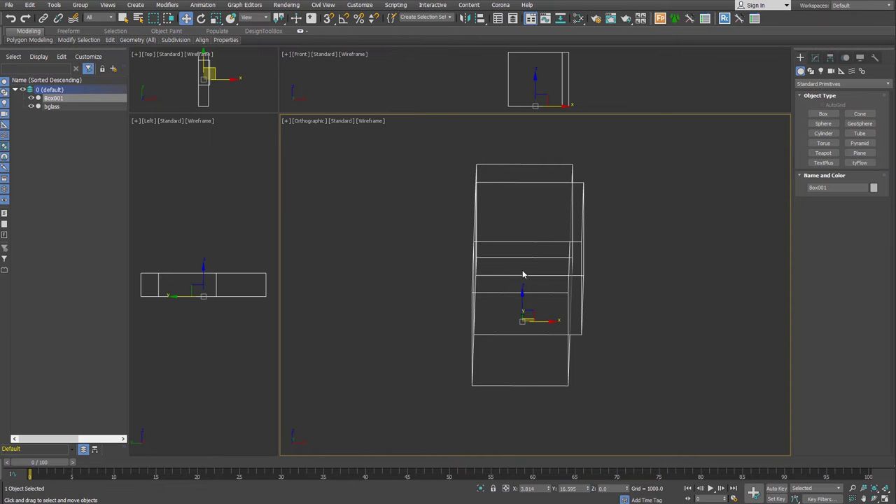
pyautogui.keyDown('alt'); pyautogui.moveTo(523, 274); pyautogui.dragTo(539, 280, button='middle'); pyautogui.keyUp('alt')
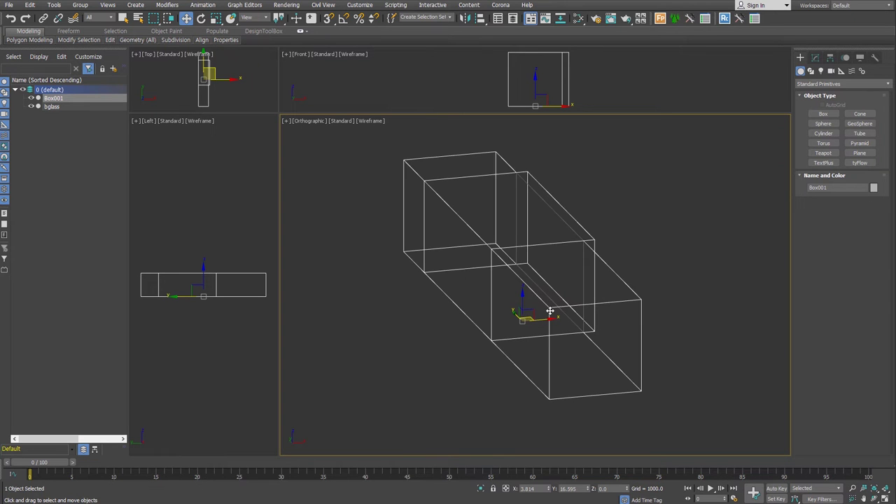
pyautogui.keyDown('alt'); pyautogui.moveTo(564, 314); pyautogui.dragTo(528, 418, button='middle'); pyautogui.keyUp('alt')
pyautogui.press('2')
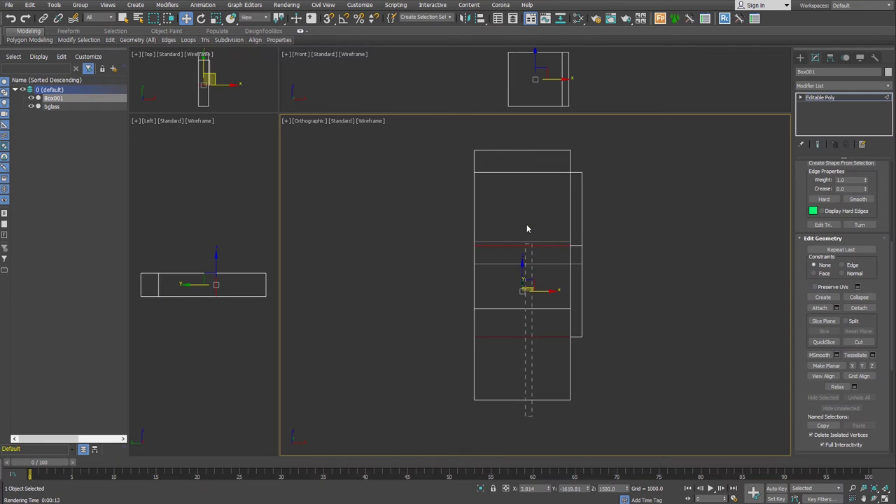
pyautogui.click(535, 282)
pyautogui.keyDown('alt'); pyautogui.moveTo(523, 303); pyautogui.dragTo(530, 280, button='middle'); pyautogui.keyUp('alt')
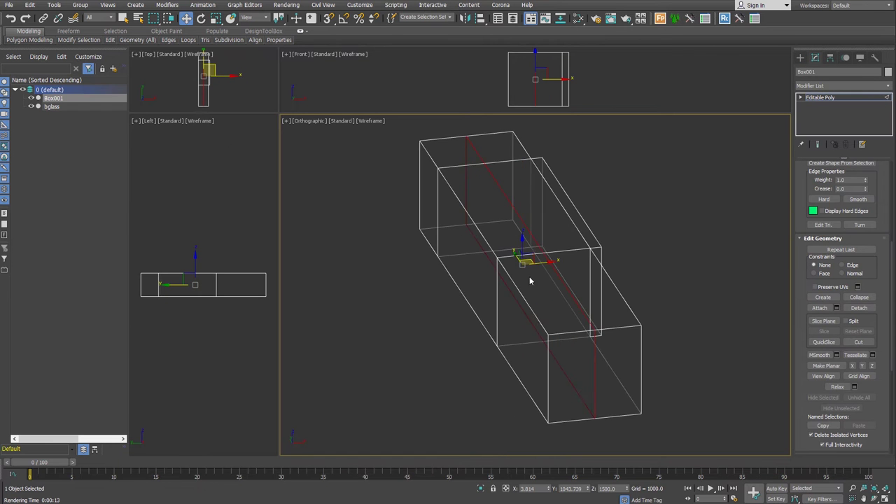
pyautogui.rightClick(532, 240)
pyautogui.click(562, 280)
pyautogui.hotkey('alt', 'r')
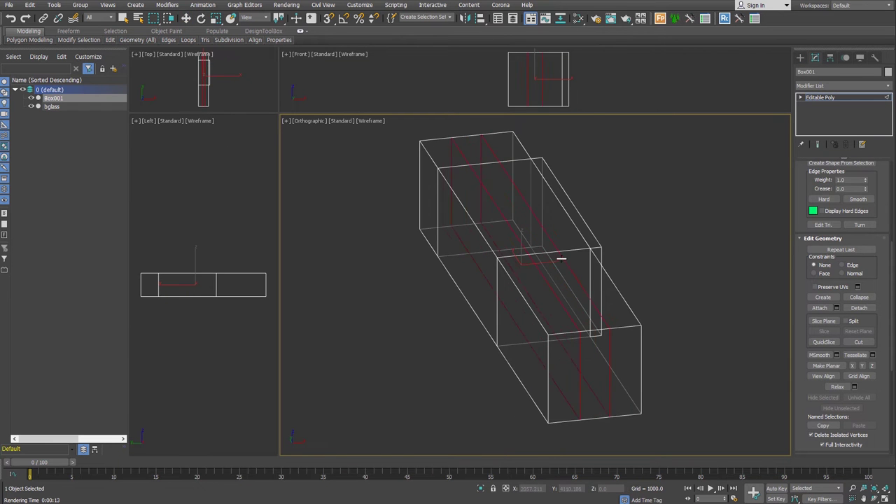
pyautogui.click(566, 239)
# Select the thin polygon strips along both top edges of the box
pyautogui.press('4')
pyautogui.click(623, 303)
pyautogui.keyDown('alt'); pyautogui.moveTo(646, 317); pyautogui.dragTo(637, 304, button='middle'); pyautogui.keyUp('alt')
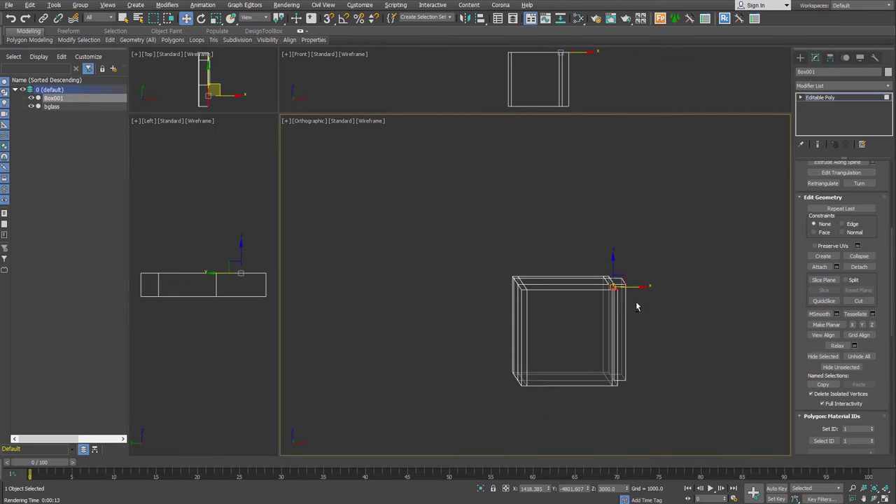
pyautogui.keyDown('ctrl'); pyautogui.click(483, 274); pyautogui.keyUp('ctrl')
pyautogui.keyDown('alt'); pyautogui.moveTo(485, 277); pyautogui.dragTo(485, 278, button='middle'); pyautogui.keyUp('alt')
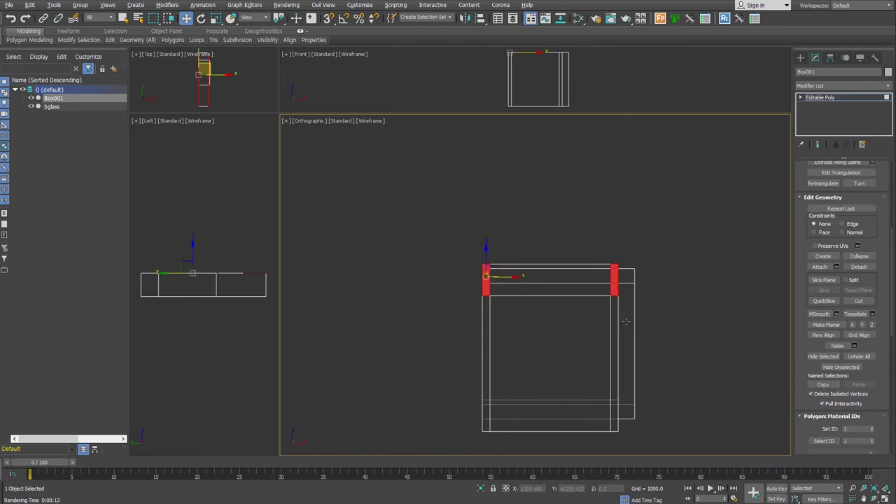
pyautogui.scroll(3, 485, 278)
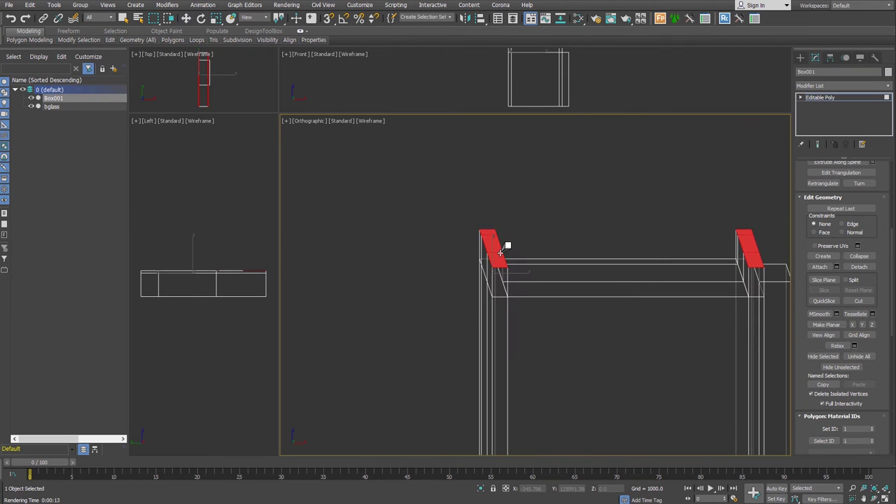
pyautogui.moveTo(575, 302); pyautogui.dragTo(495, 273, button='middle')
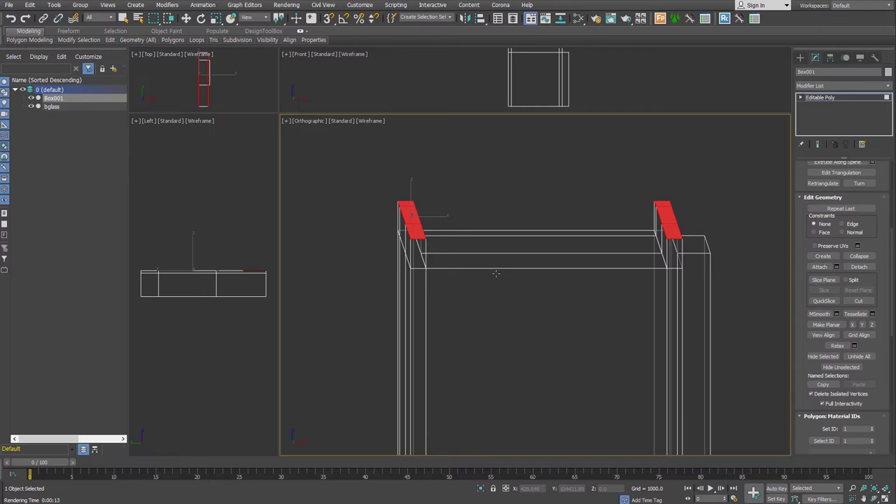
# Return to object creation with the main view set to Top
pyautogui.click(800, 57)
pyautogui.press('w')
pyautogui.press('t')
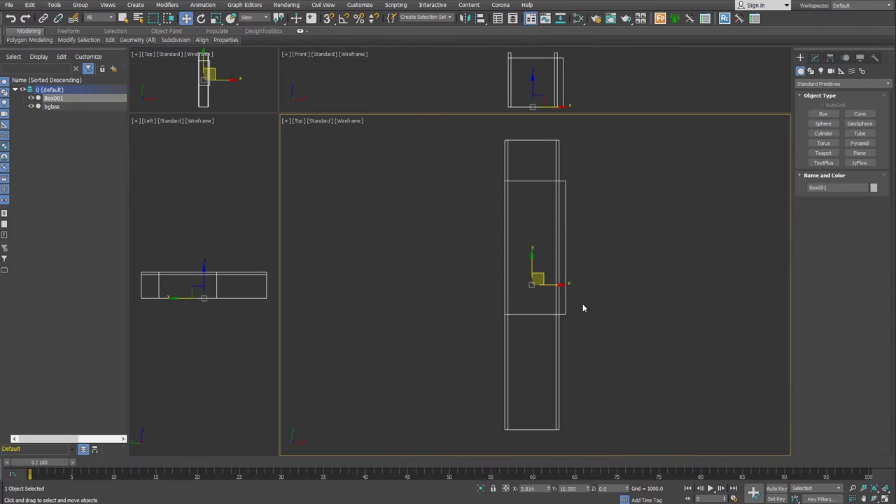
# Create a VRayLight plane along the corridor in Top view and set its length
pyautogui.click(822, 71)
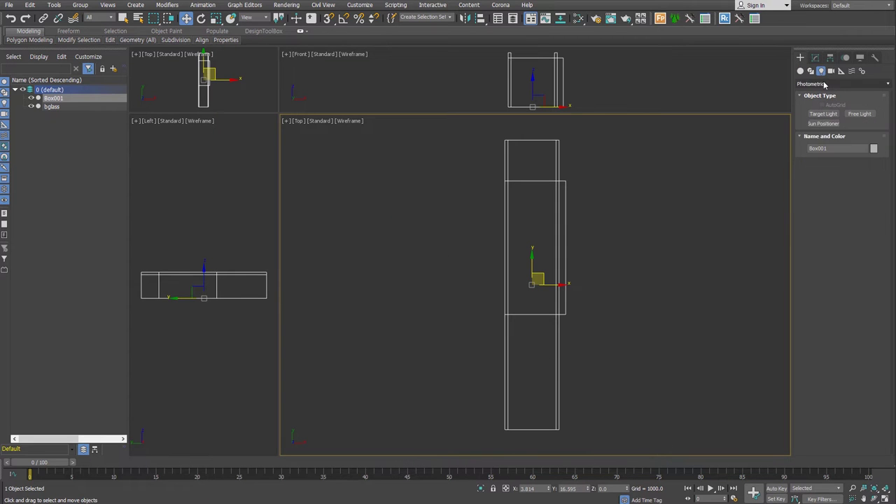
pyautogui.click(843, 83)
pyautogui.click(805, 127)
pyautogui.click(823, 113)
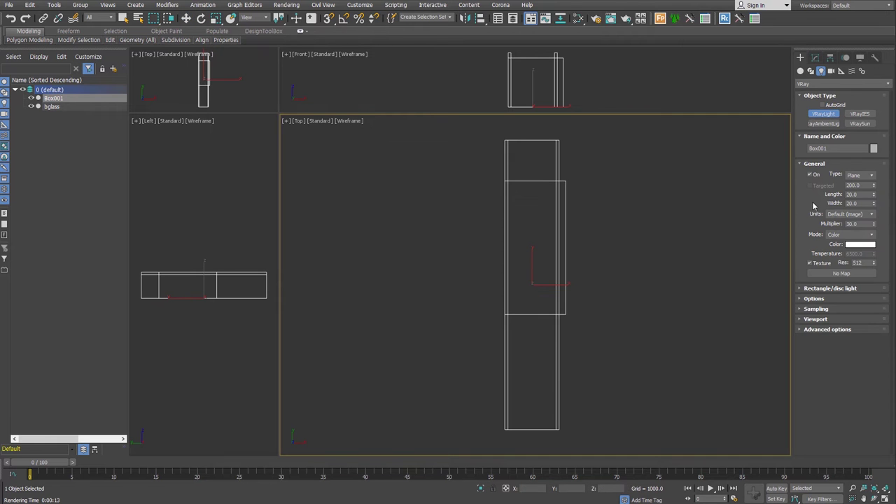
pyautogui.moveTo(506, 142); pyautogui.dragTo(509, 428)
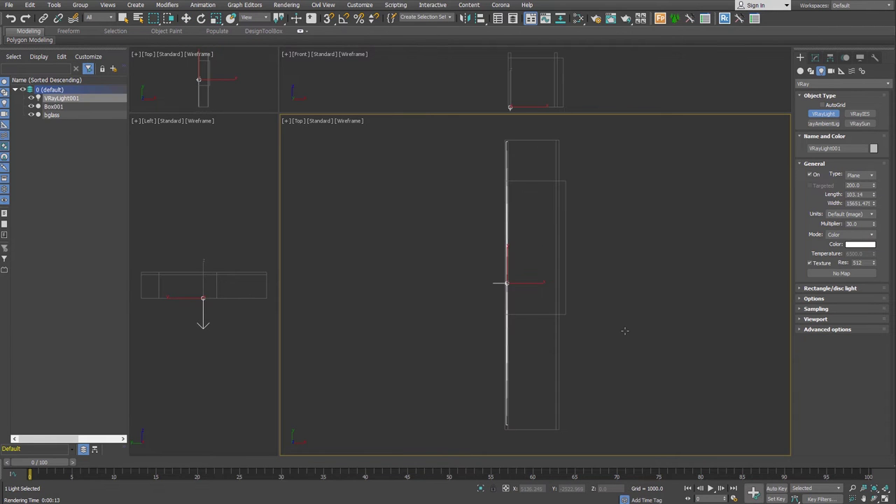
pyautogui.doubleClick(868, 194)
pyautogui.press('Return')
# Drag a copy of the light out to the right side of the corridor
pyautogui.press('w')
pyautogui.scroll(3, 516, 281)
pyautogui.keyDown('shift'); pyautogui.moveTo(510, 286); pyautogui.dragTo(713, 282); pyautogui.keyUp('shift')
# Make the copy an instance and raise both lights to the corridor's upper edges
pyautogui.click(414, 233)
pyautogui.click(448, 294)
pyautogui.keyDown('alt'); pyautogui.moveTo(448, 294); pyautogui.dragTo(530, 300, button='middle'); pyautogui.keyUp('alt')
pyautogui.moveTo(537, 336); pyautogui.dragTo(640, 385)
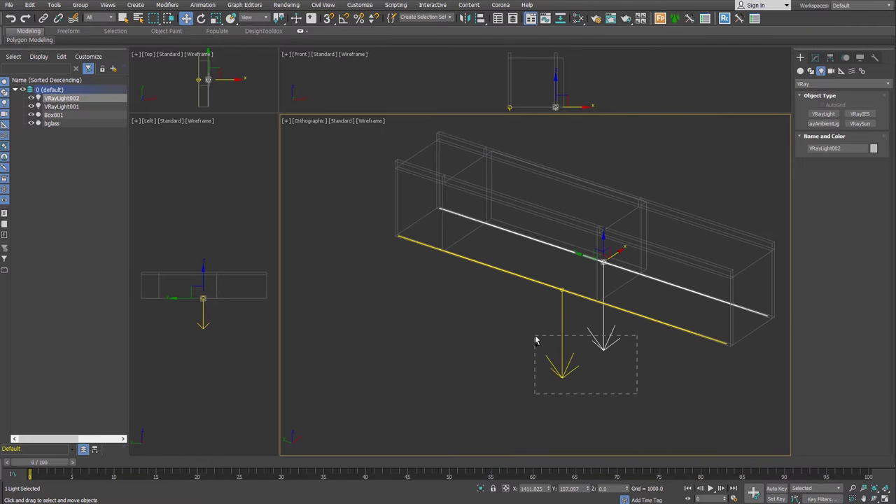
pyautogui.keyDown('alt'); pyautogui.moveTo(640, 385); pyautogui.dragTo(583, 280, button='middle'); pyautogui.keyUp('alt')
pyautogui.moveTo(592, 291); pyautogui.dragTo(610, 207)
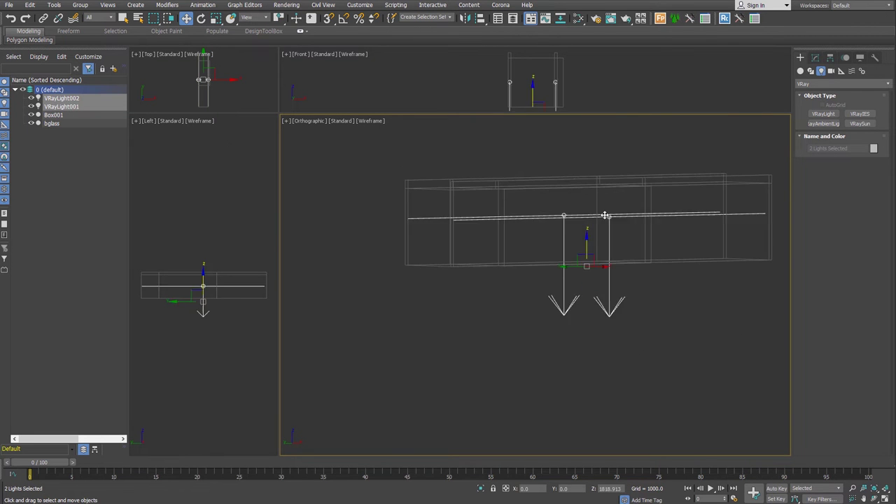
# Return to a perspective view looking along the corridor's narrow side
pyautogui.moveTo(636, 260)
pyautogui.keyDown('alt'); pyautogui.mouseDown(button='middle')
pyautogui.moveTo(586, 284)
pyautogui.moveTo(566, 274)
pyautogui.mouseUp(button='middle'); pyautogui.keyUp('alt')
pyautogui.press('p')
pyautogui.scroll(5, 560, 279)
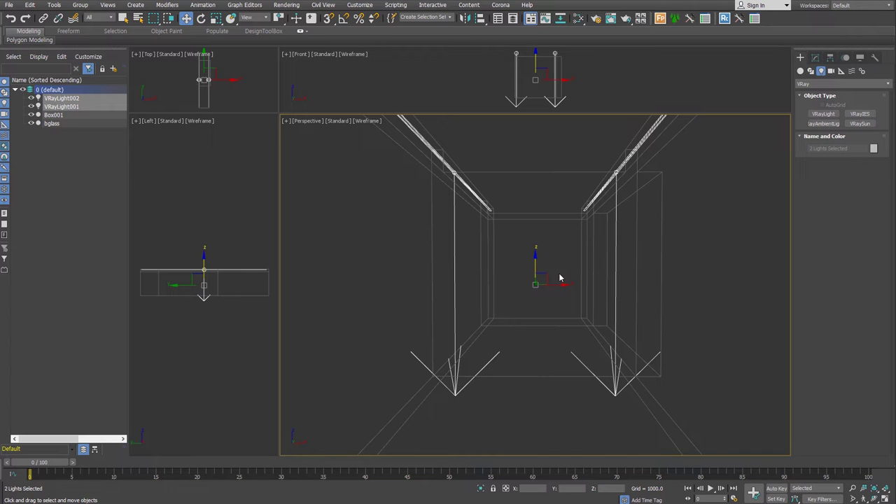
# Set the render output size to 640 × 640 with the image aspect locked
pyautogui.click(594, 19)
pyautogui.click(140, 234)
pyautogui.click(154, 238)
pyautogui.doubleClick(158, 257)
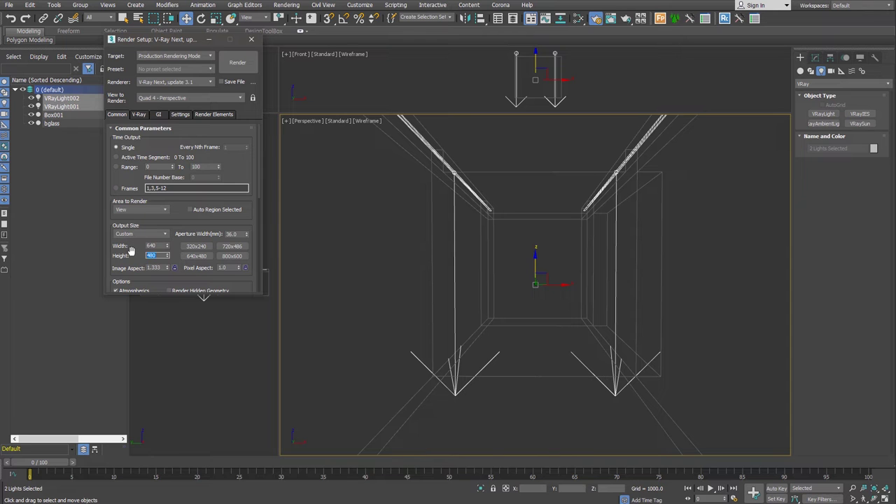
pyautogui.write('640')
pyautogui.click(174, 269)
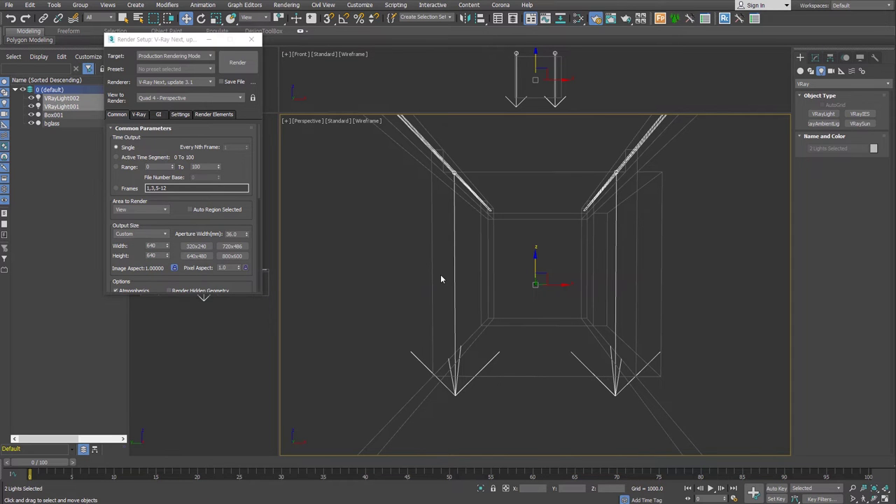
# Show the safe frame and zoom the perspective view to frame the corridor
pyautogui.hotkey('shift', 'f')
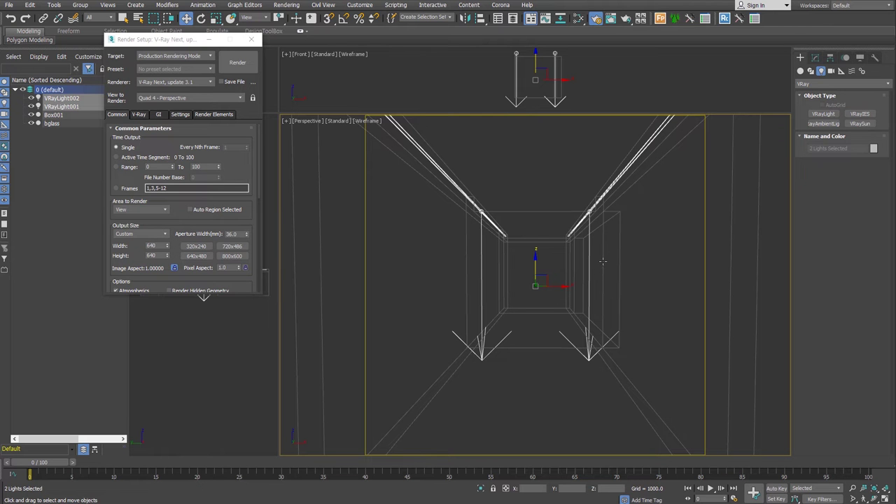
pyautogui.hotkey('alt', 'z')
pyautogui.moveTo(557, 282); pyautogui.dragTo(560, 258)
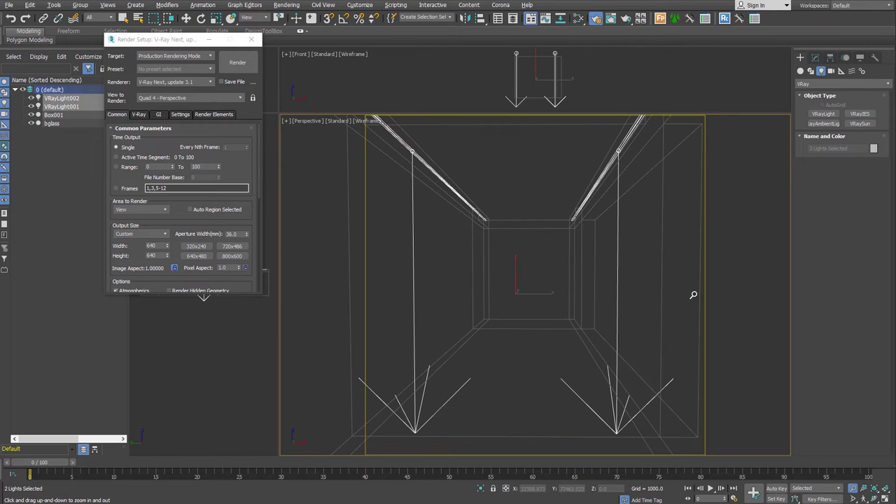
pyautogui.press('w')
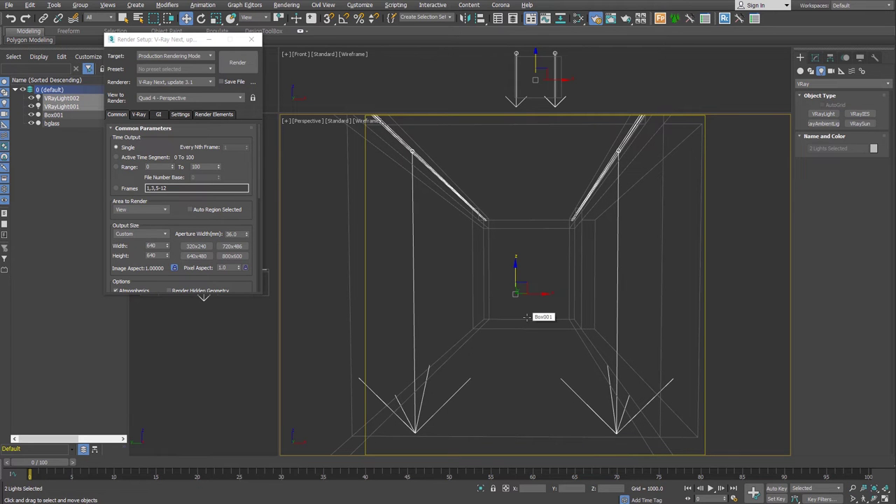
# Create PhysCamera001 from the view with a 1/50 s shutter, exposure control installed and ISO 100
pyautogui.hotkey('ctrl', 'c')
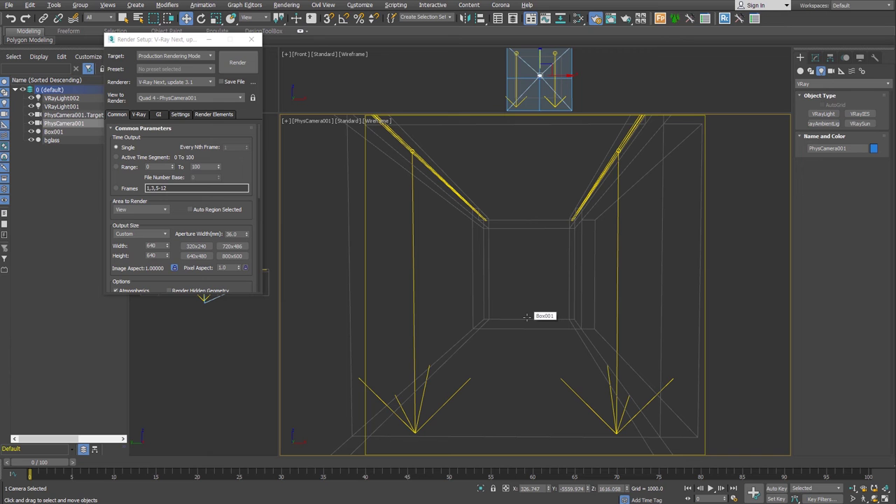
pyautogui.click(815, 57)
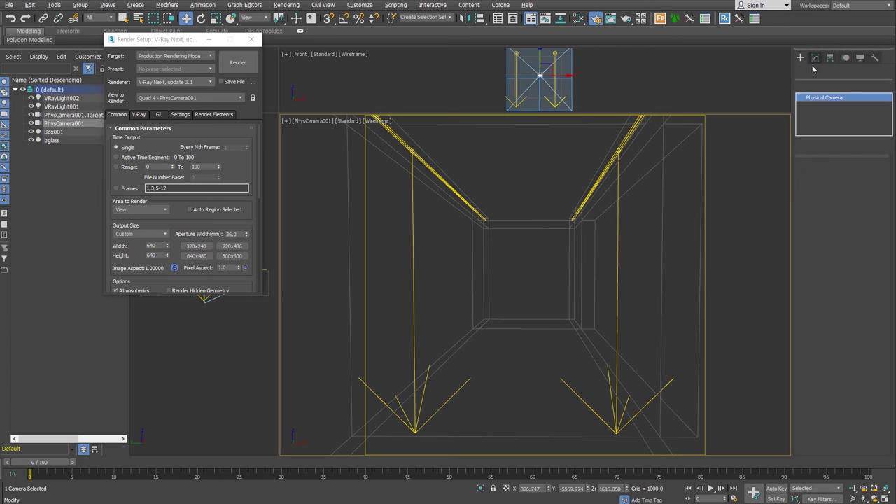
pyautogui.doubleClick(854, 312)
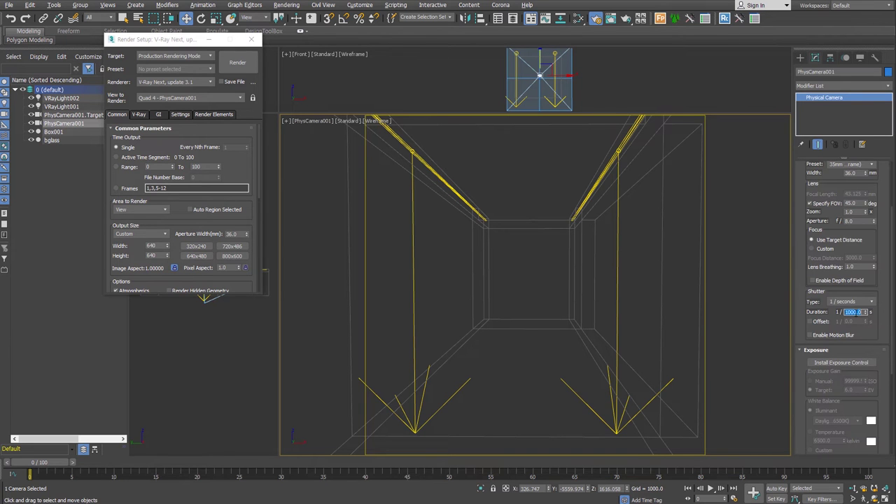
pyautogui.write('50')
pyautogui.click(841, 362)
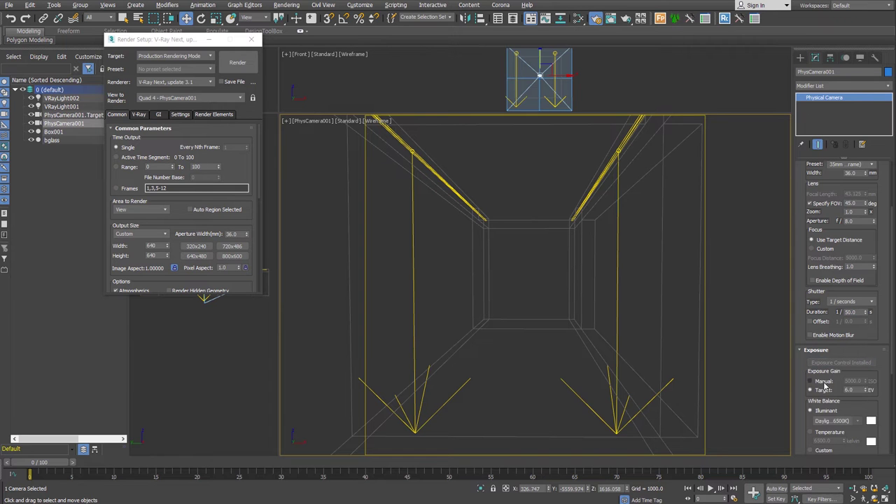
pyautogui.doubleClick(853, 382)
pyautogui.write('100')
pyautogui.press('Return')
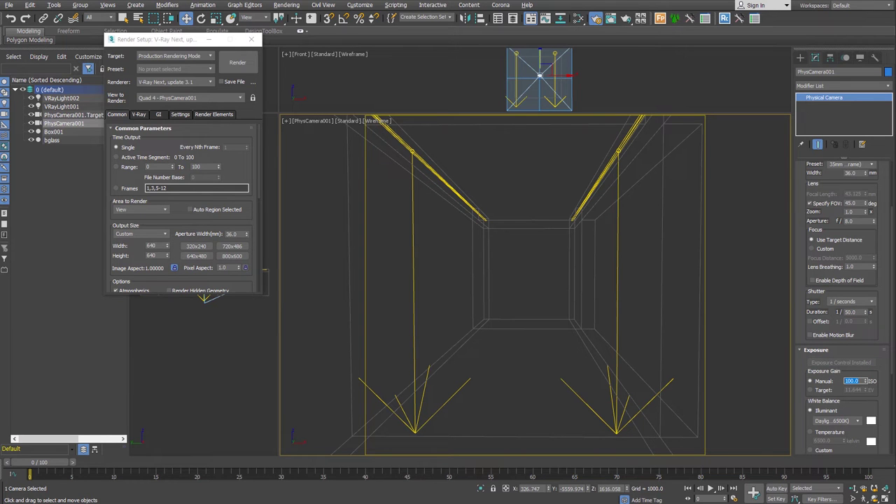
pyautogui.scroll(-3, 873, 336)
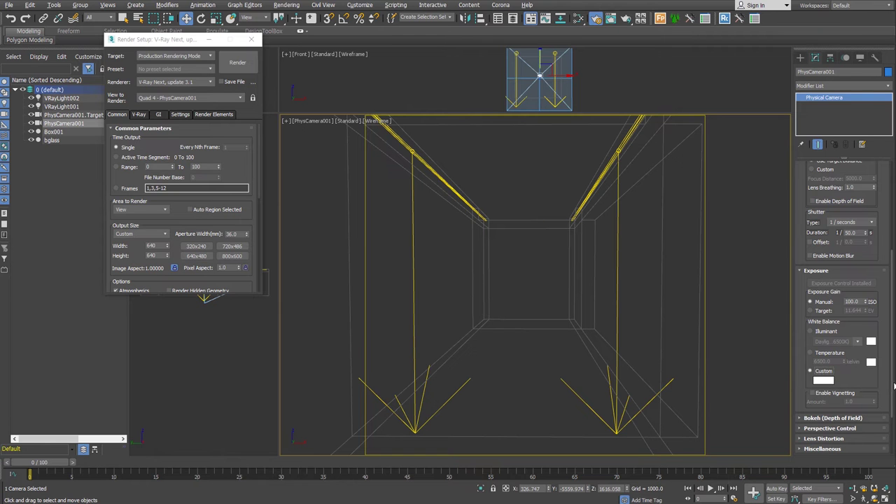
pyautogui.scroll(5, 895, 387)
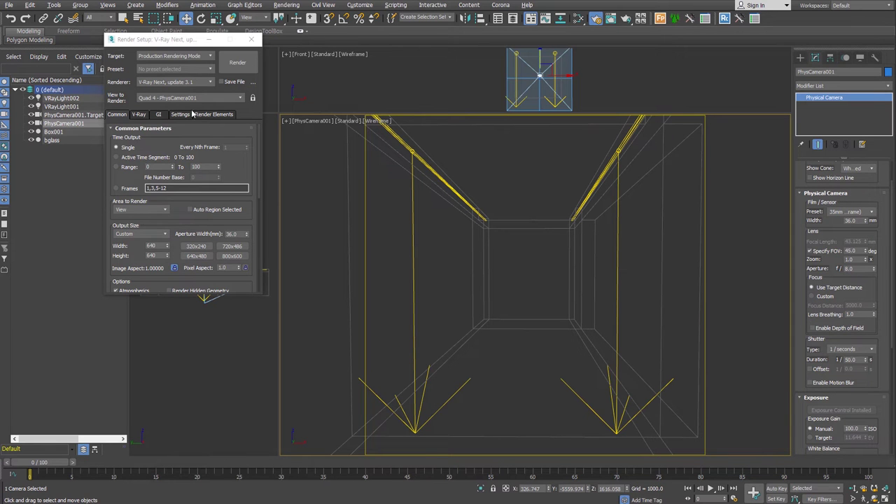
# Lock rendering to the camera view and start an interactive V-Ray render
pyautogui.click(254, 99)
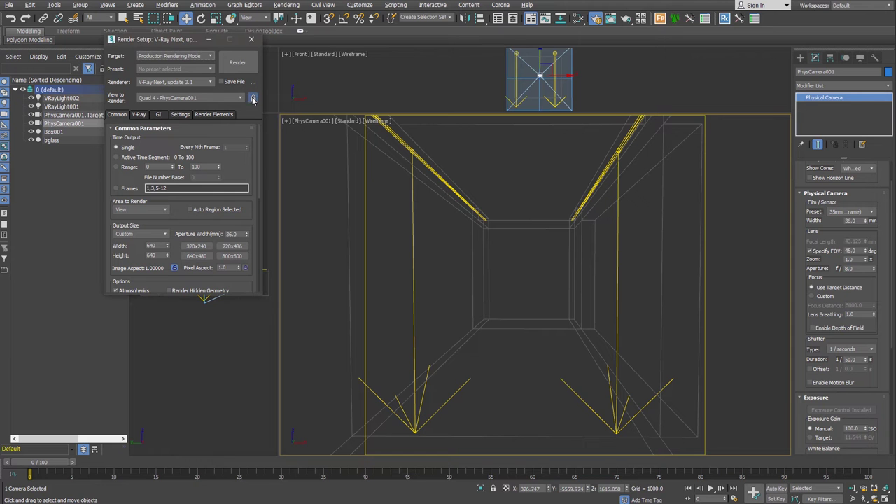
pyautogui.click(241, 69)
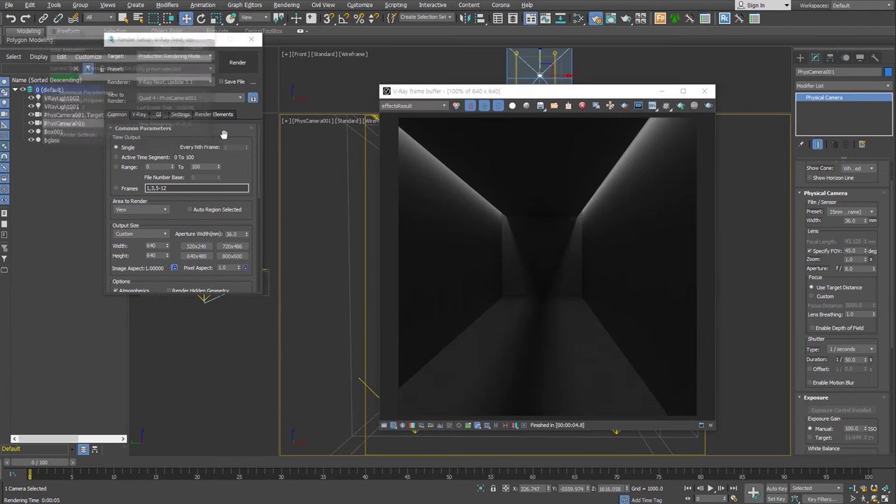
pyautogui.click(656, 93)
# Move the V-Ray frame buffer to the upper left beside the viewport
pyautogui.moveTo(589, 80); pyautogui.dragTo(423, 82)
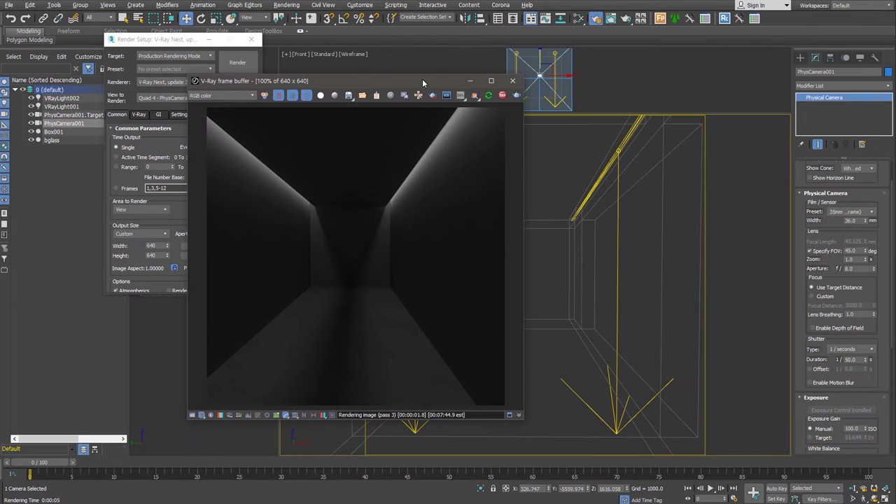
pyautogui.click(616, 248)
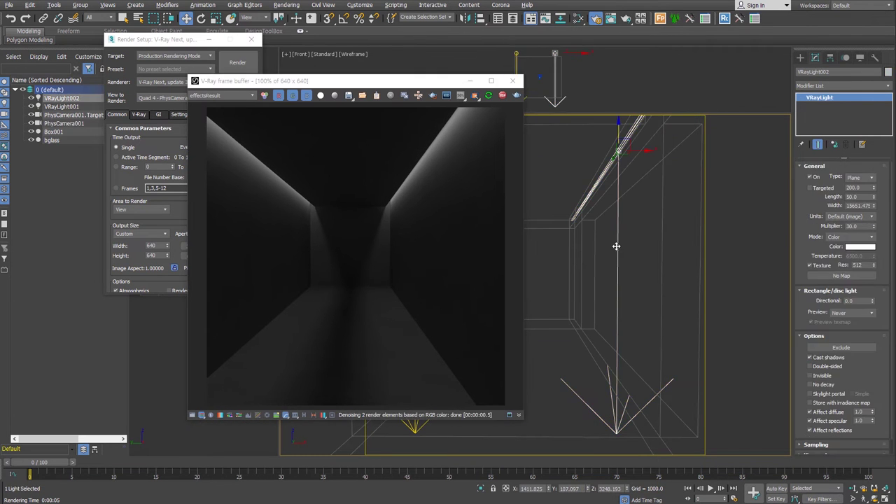
pyautogui.moveTo(431, 86)
pyautogui.mouseDown()
pyautogui.moveTo(490, 80)
pyautogui.moveTo(239, 46)
pyautogui.mouseUp()
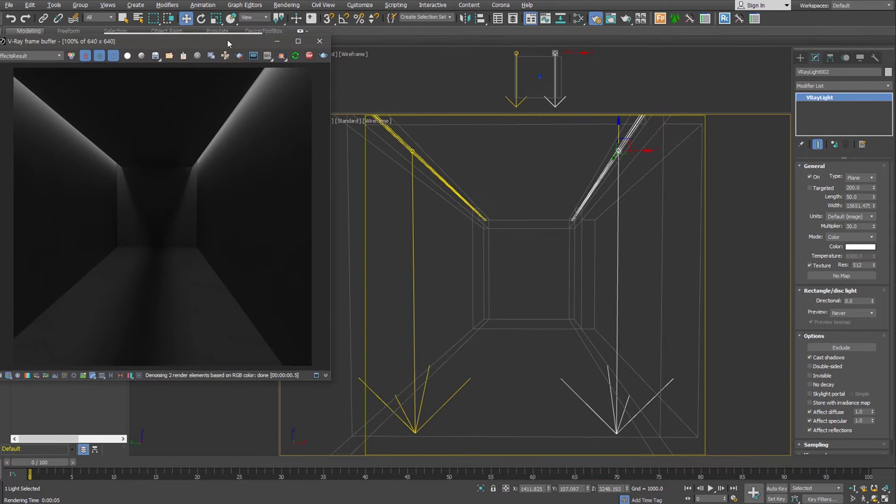
pyautogui.moveTo(329, 89); pyautogui.dragTo(307, 89)
pyautogui.click(327, 121)
# Set PhysCamera001's aperture to f/4 and shutter duration to 1/30 s
pyautogui.click(357, 297)
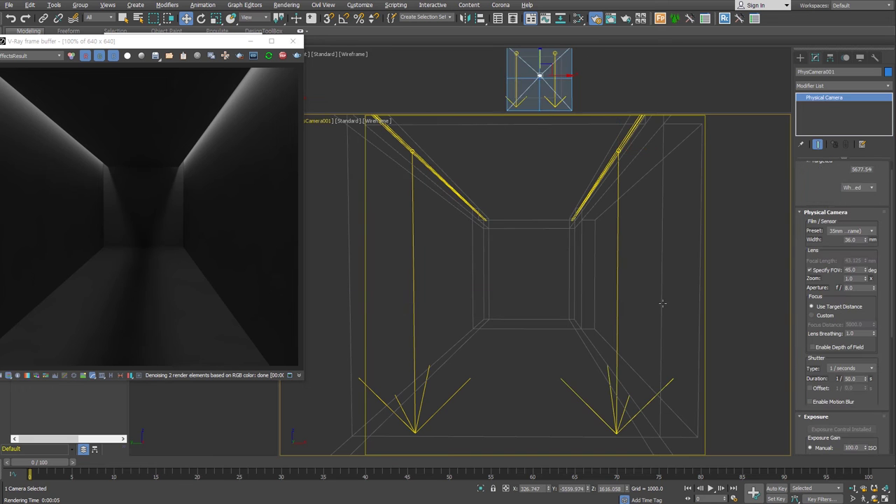
pyautogui.doubleClick(855, 289)
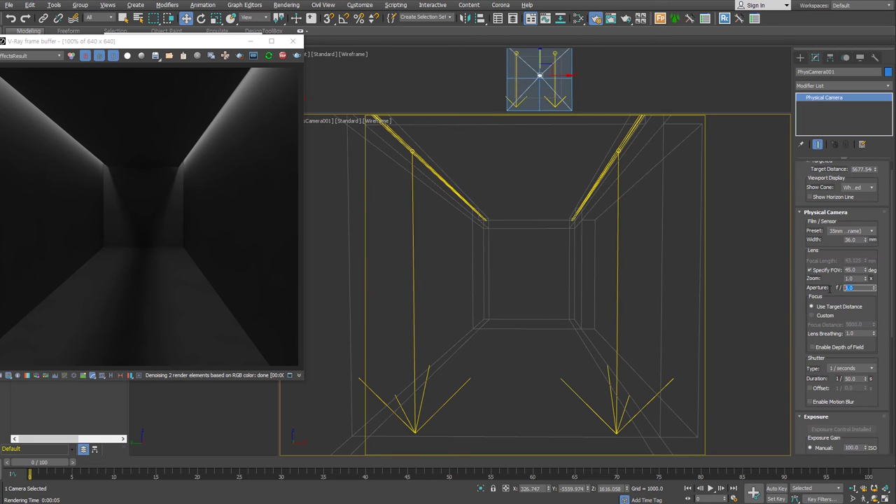
pyautogui.write('4')
pyautogui.press('Return')
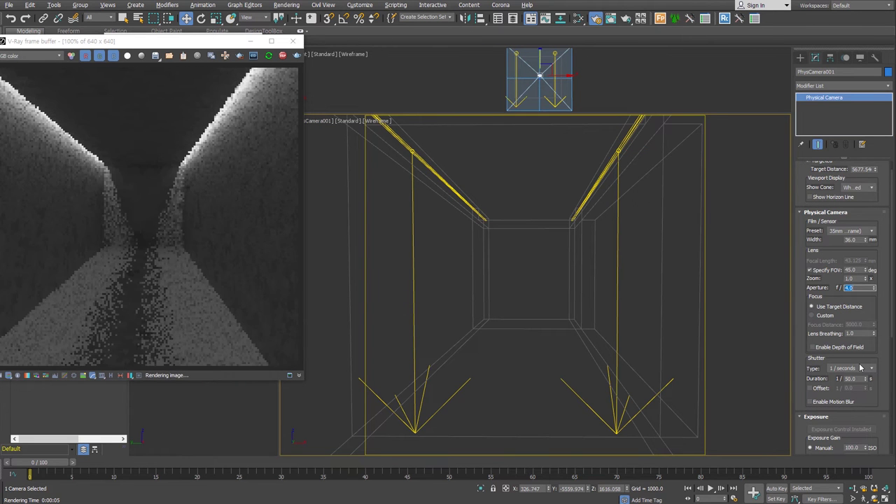
pyautogui.doubleClick(850, 379)
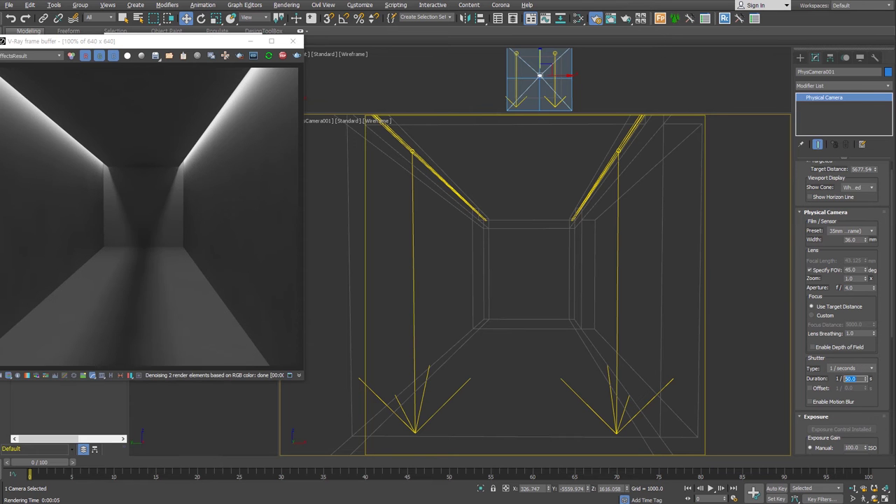
pyautogui.write('30')
pyautogui.press('Return')
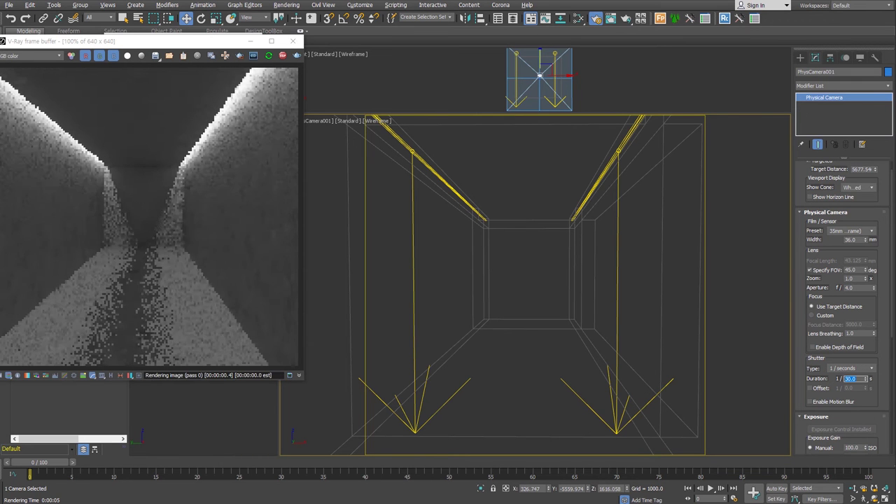
# Set the right-hand corridor light VRayLight002's Directional amount to 0.6
pyautogui.click(617, 243)
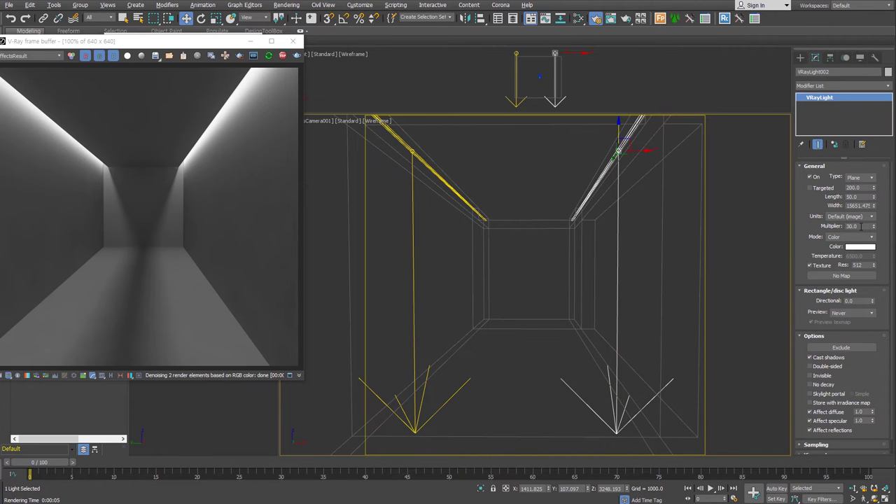
pyautogui.click(860, 300)
pyautogui.write('0.6')
pyautogui.press('Return')
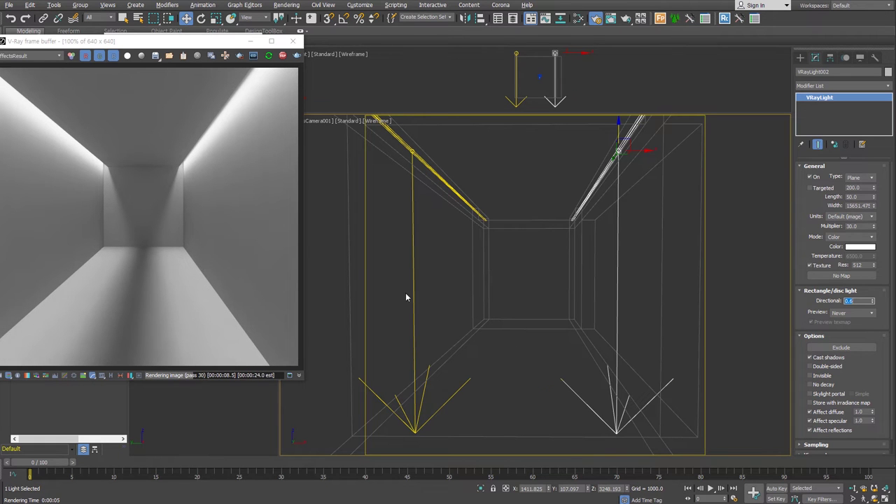
pyautogui.click(660, 320)
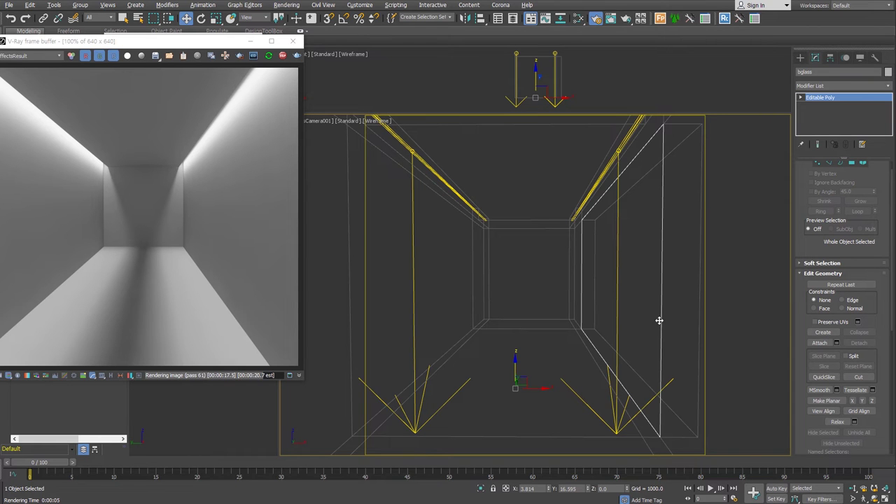
# Create a standard primitive Teapot in the middle of the corridor
pyautogui.click(800, 57)
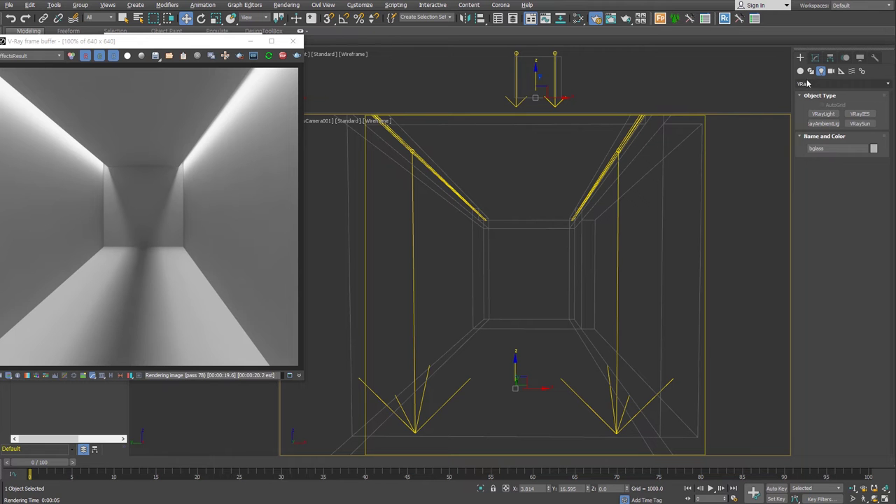
pyautogui.click(800, 71)
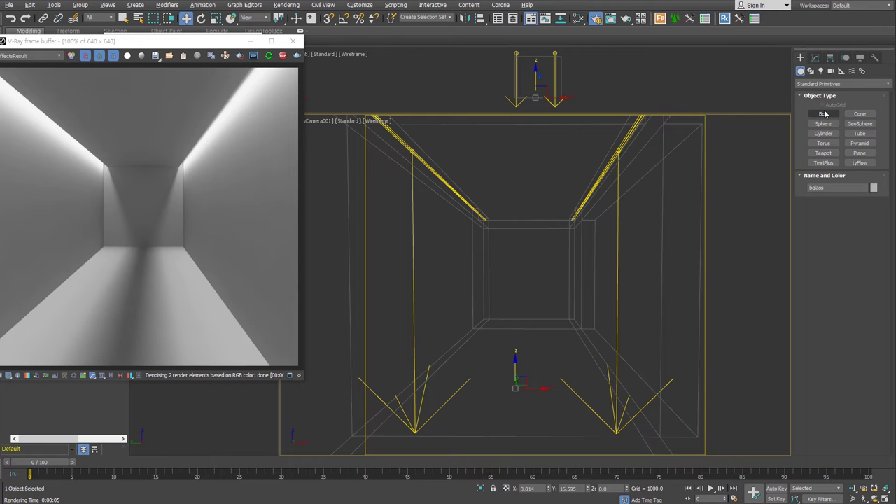
pyautogui.click(826, 158)
pyautogui.moveTo(513, 354); pyautogui.dragTo(516, 360)
pyautogui.press('e')
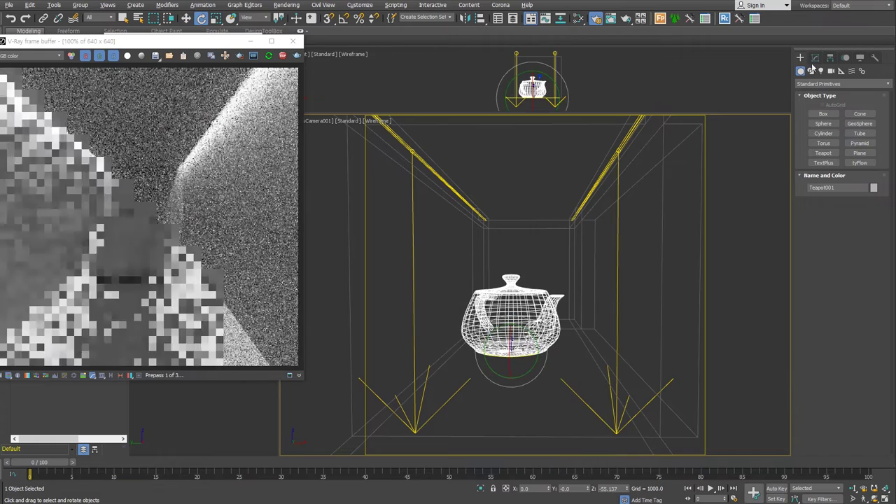
# Raise the teapot's segments to 18, then select the bglass panel for modifying
pyautogui.click(815, 57)
pyautogui.moveTo(869, 189); pyautogui.dragTo(869, 179)
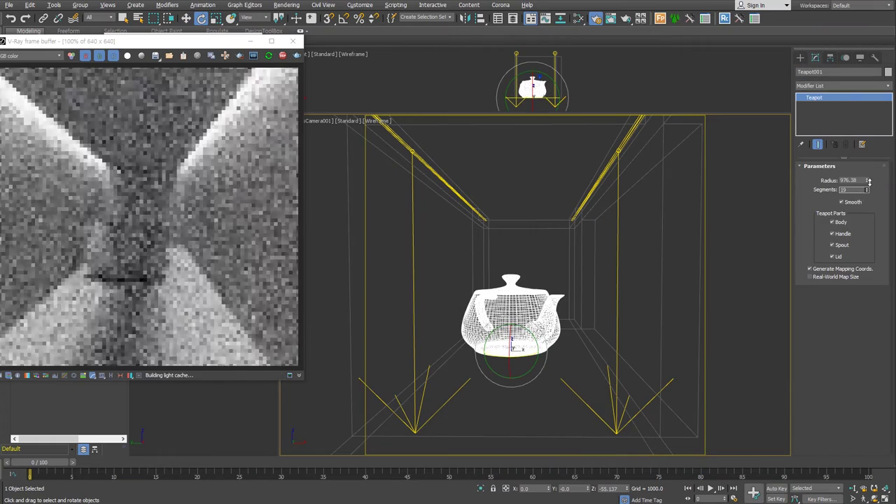
pyautogui.click(800, 57)
pyautogui.click(659, 315)
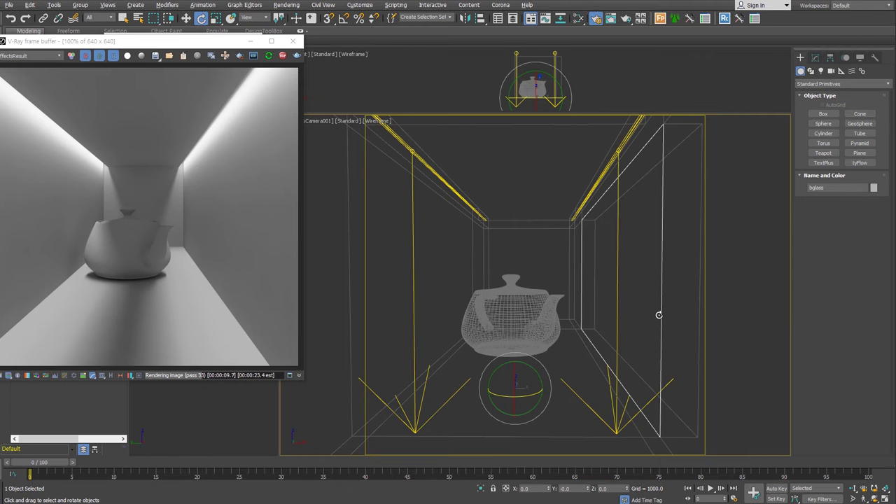
pyautogui.click(815, 57)
# Chamfer the bglass panel's four border edges with an amount of 2.0
pyautogui.keyDown('alt'); pyautogui.moveTo(728, 203); pyautogui.dragTo(623, 214, button='middle'); pyautogui.keyUp('alt')
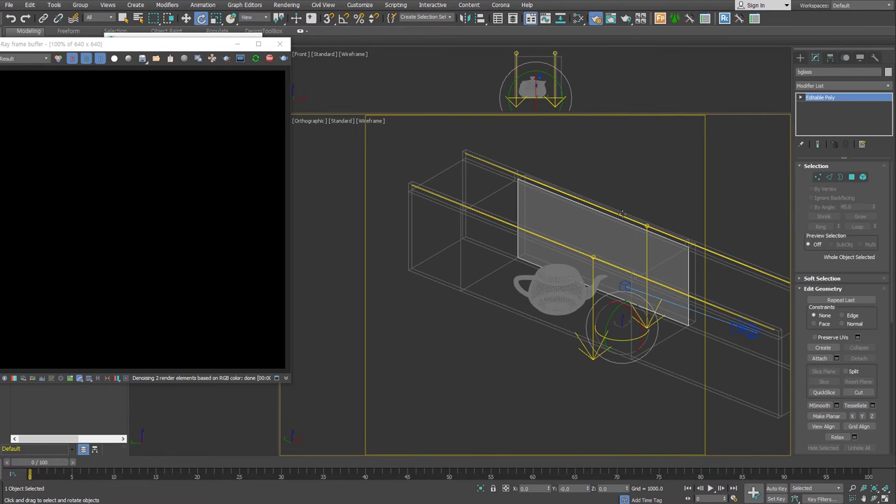
pyautogui.click(851, 177)
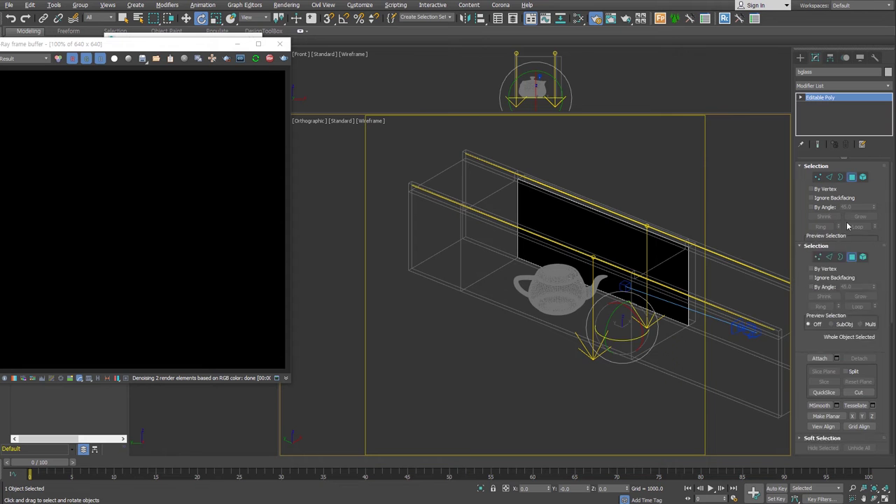
pyautogui.press('2')
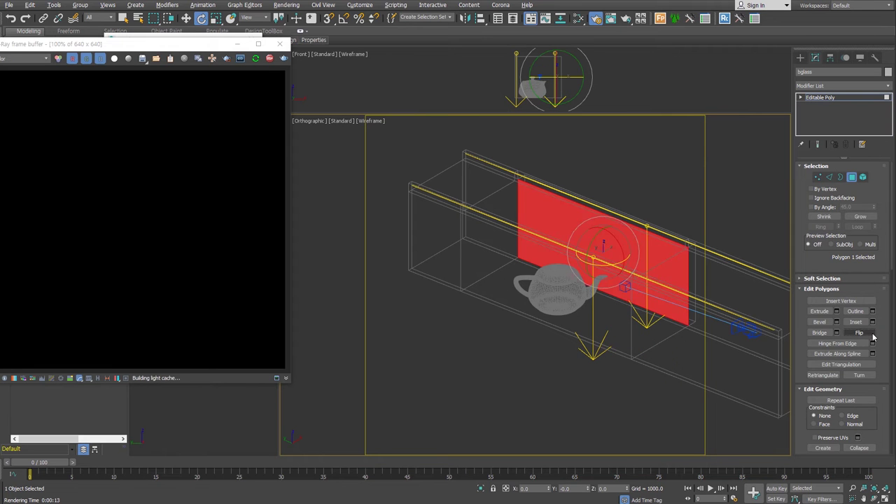
pyautogui.moveTo(617, 178); pyautogui.dragTo(583, 324)
pyautogui.rightClick(635, 257)
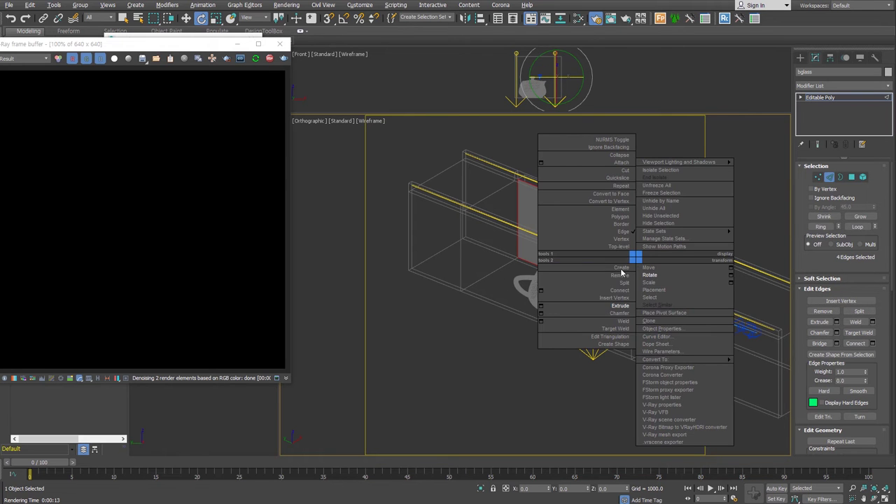
pyautogui.click(540, 314)
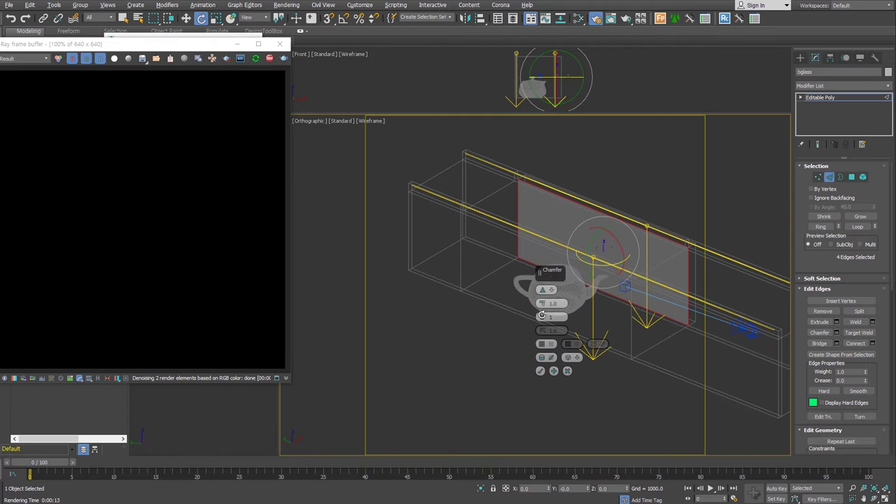
pyautogui.moveTo(542, 303); pyautogui.dragTo(545, 299)
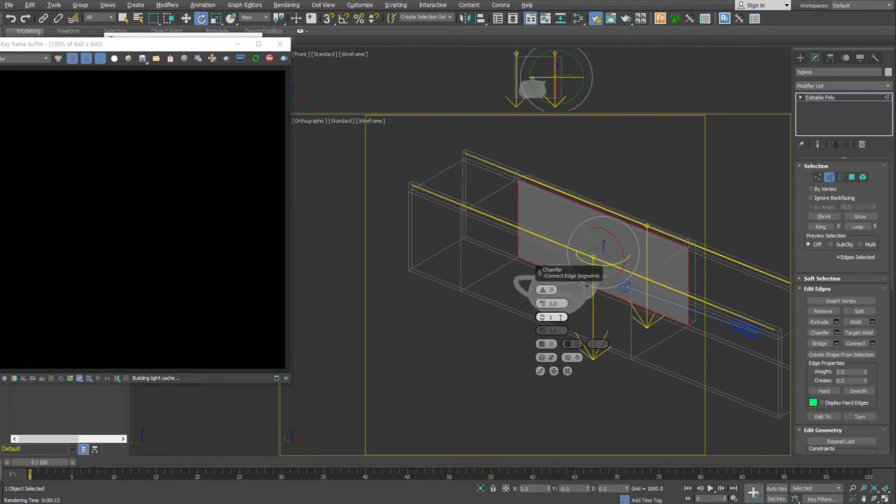
pyautogui.click(540, 371)
pyautogui.moveTo(584, 163); pyautogui.dragTo(546, 351)
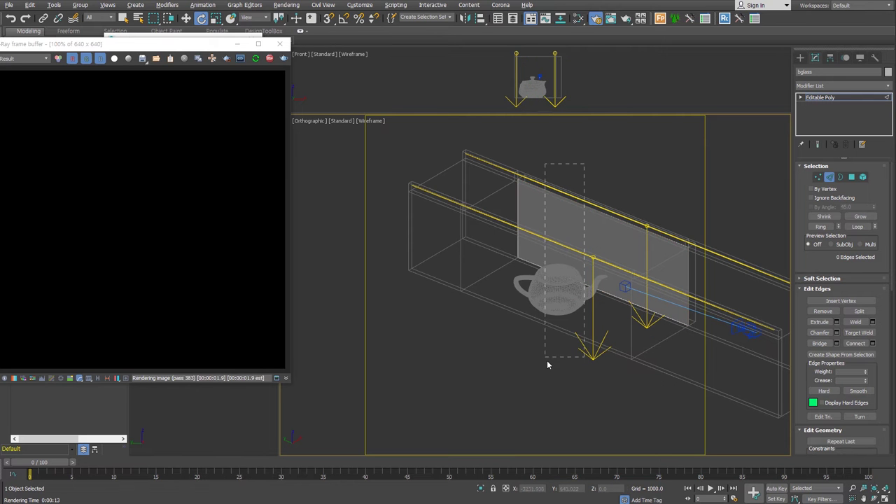
# Connect the panel's top and bottom edges with three dividing edges, then chamfer them
pyautogui.scroll(2, 586, 259)
pyautogui.scroll(2, 595, 256)
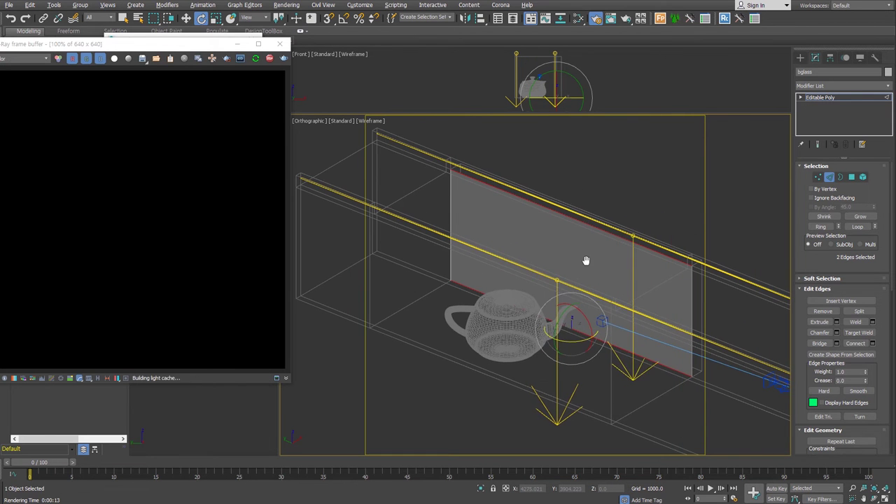
pyautogui.rightClick(584, 260)
pyautogui.click(489, 291)
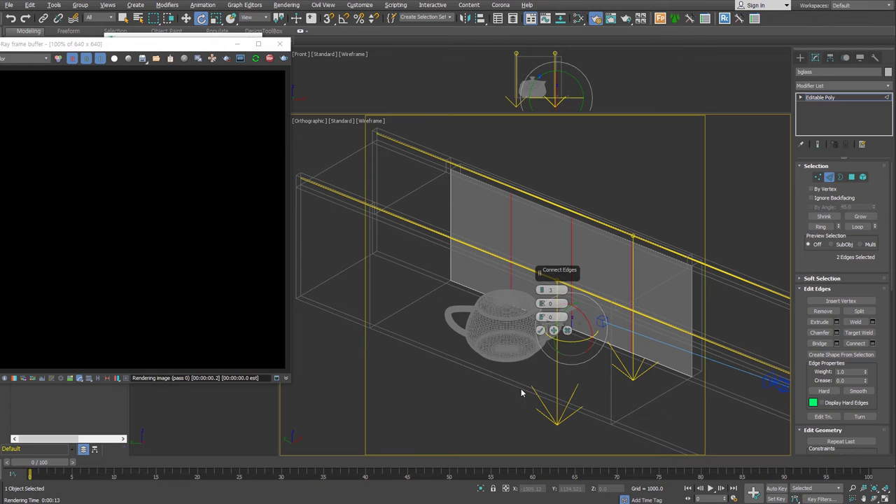
pyautogui.click(540, 331)
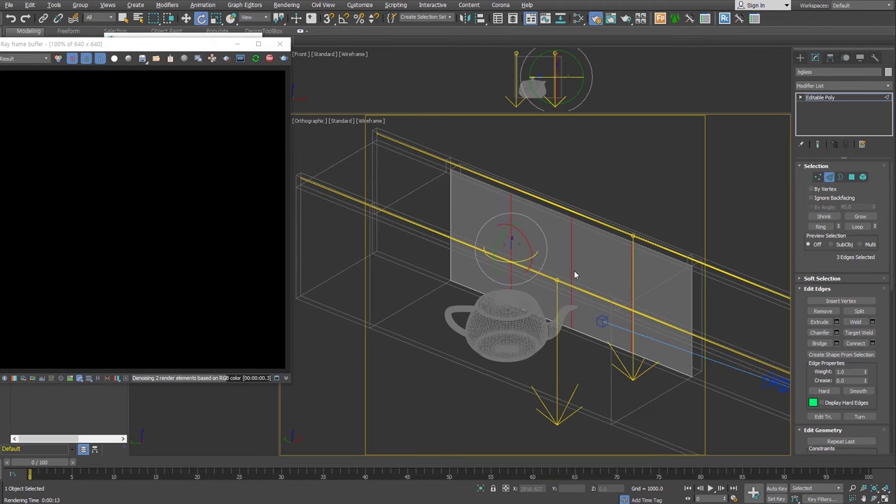
pyautogui.rightClick(573, 260)
pyautogui.click(475, 316)
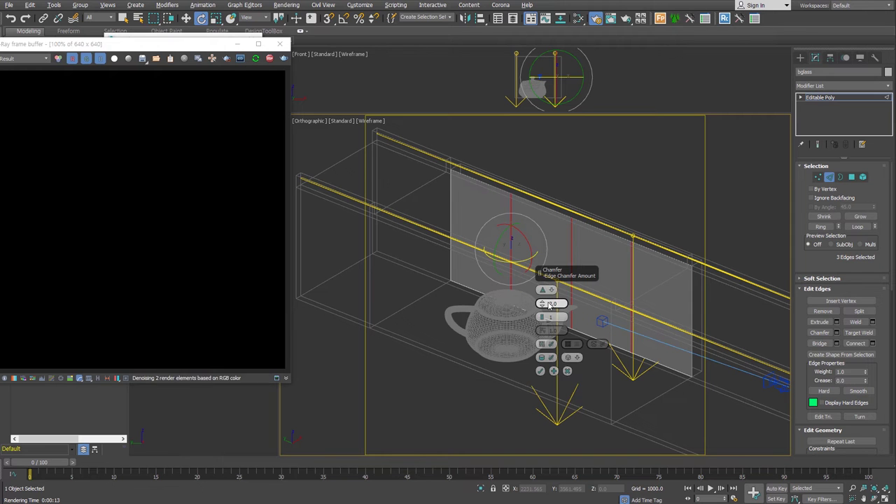
pyautogui.doubleClick(553, 303)
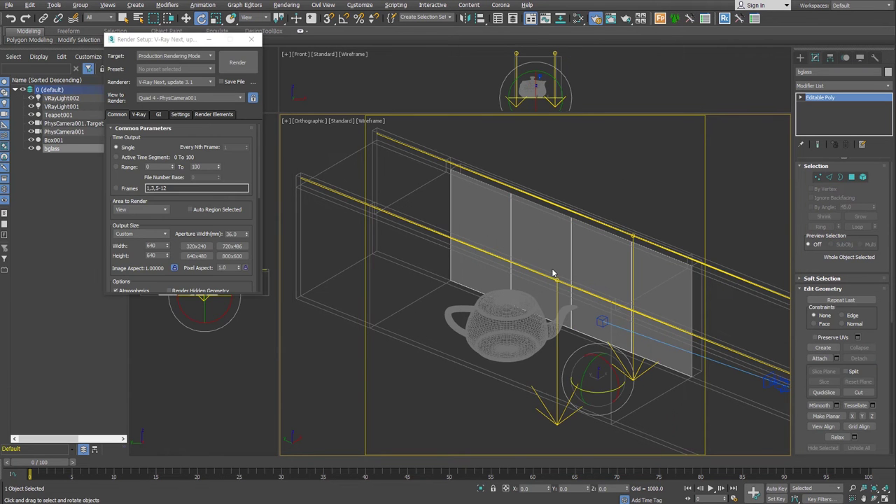
# Set the glass panel's Shell Inner Amount to 10.0
pyautogui.scroll(1, 552, 273)
pyautogui.scroll(1, 592, 292)
pyautogui.scroll(1, 574, 293)
pyautogui.scroll(1, 576, 292)
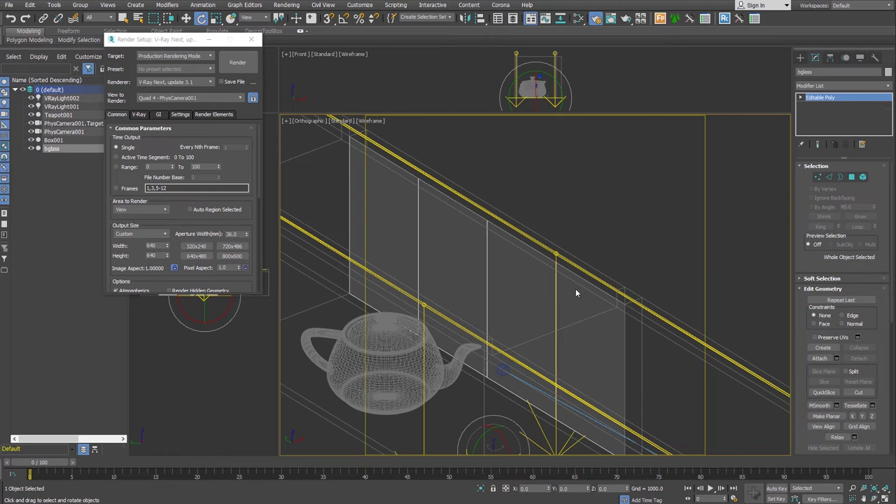
pyautogui.write('10.0')
pyautogui.press('Return')
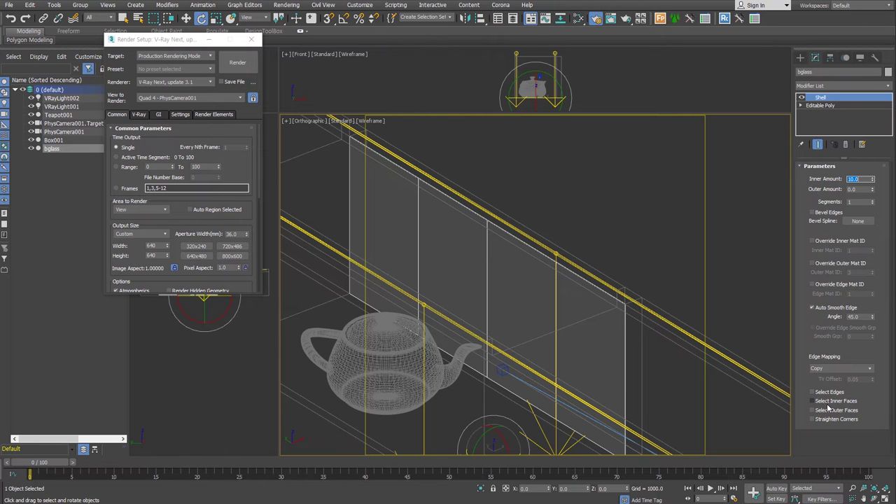
# Enable Select Inner Faces on the Shell modifier
pyautogui.click(824, 394)
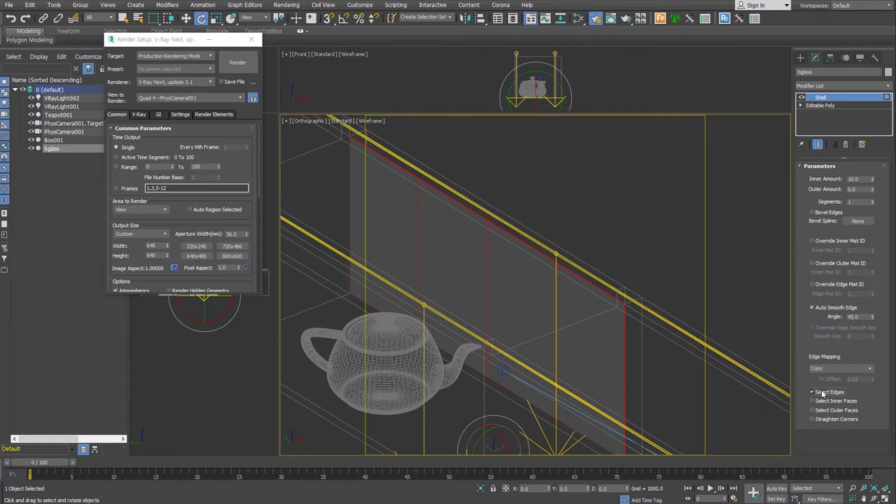
pyautogui.click(825, 402)
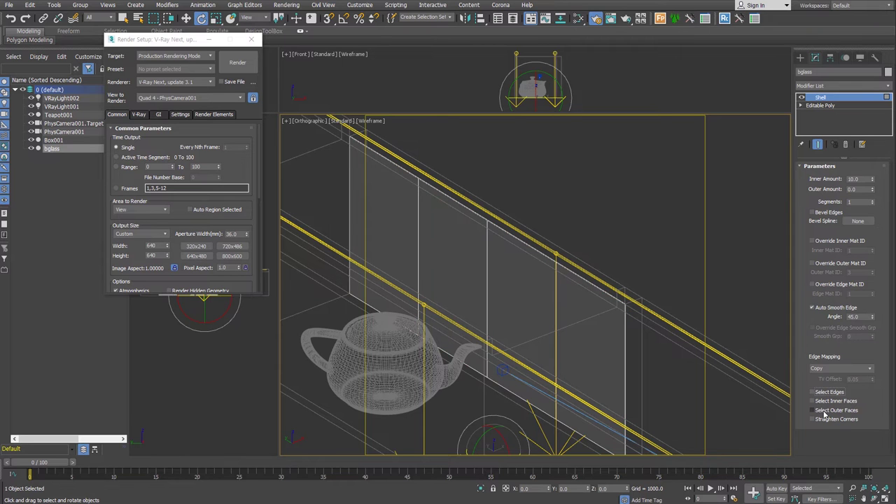
pyautogui.click(827, 403)
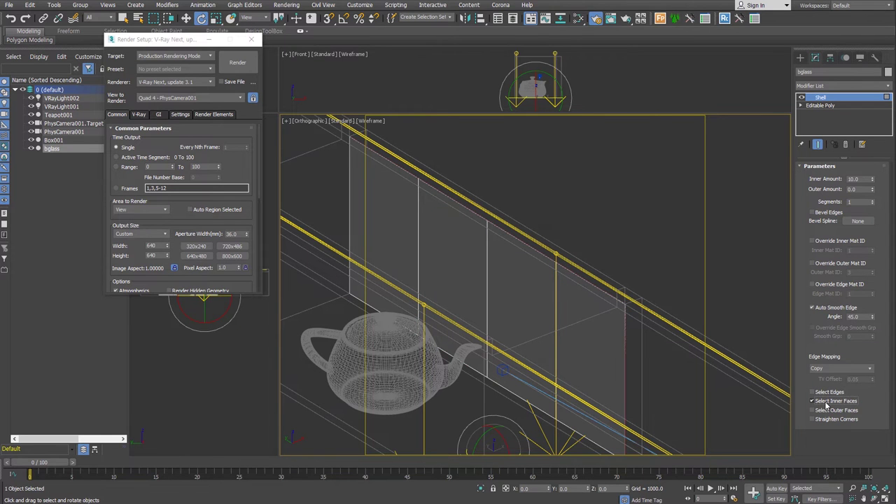
pyautogui.scroll(5, 630, 298)
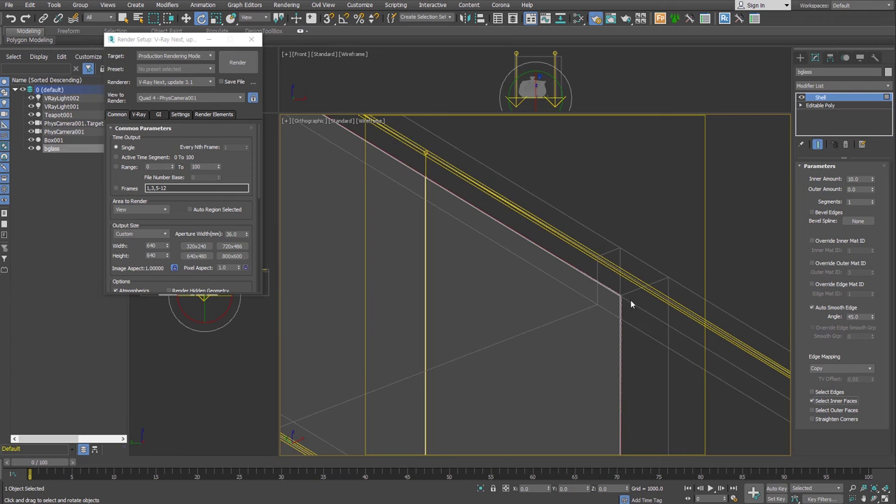
pyautogui.scroll(2, 637, 299)
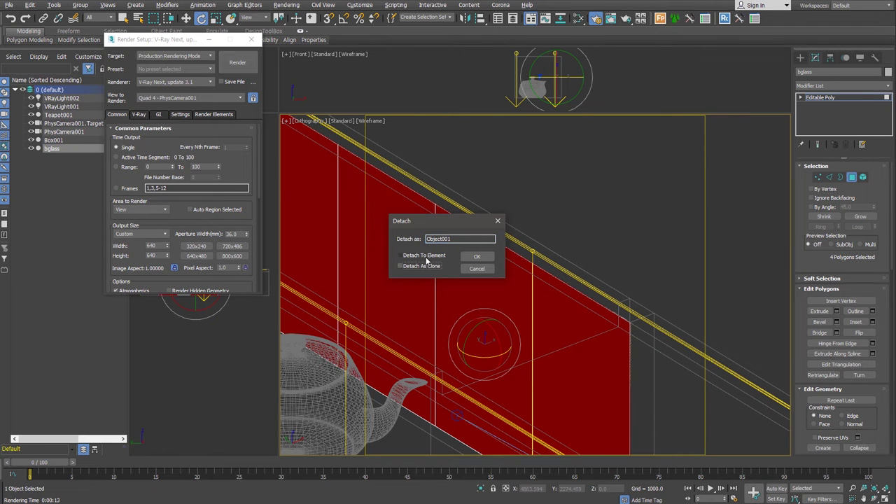
# Detach the inner faces as a separate element and flip their normals
pyautogui.click(423, 255)
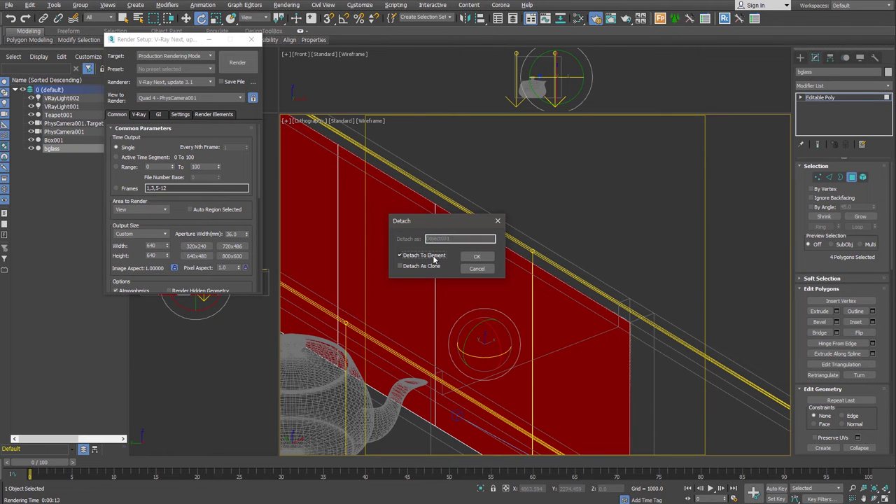
pyautogui.click(478, 257)
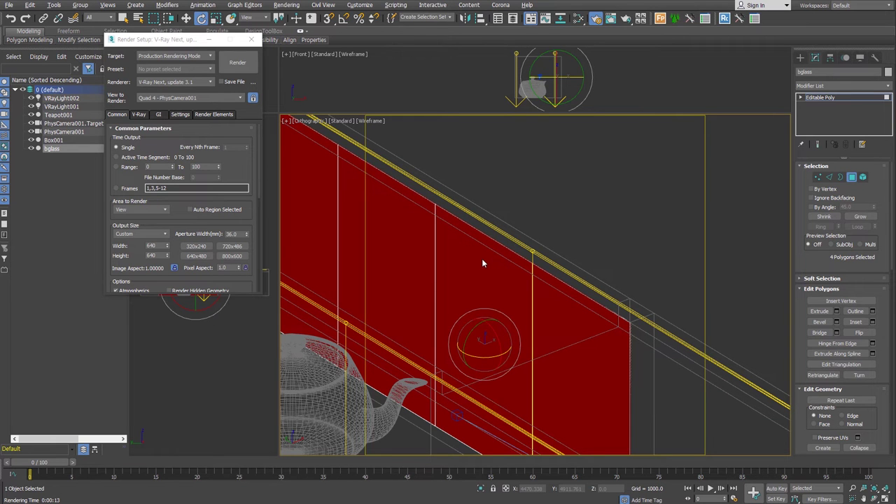
pyautogui.click(871, 336)
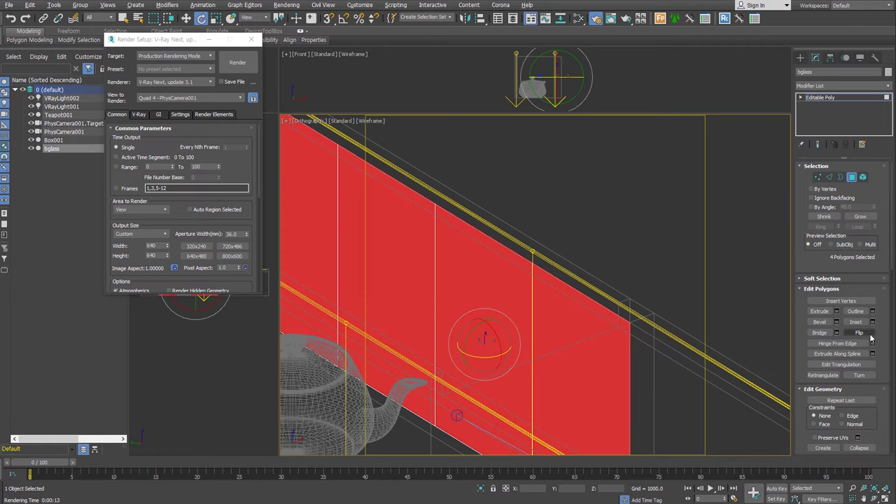
# Give the inner faces material ID 3 and clear the polygon selection
pyautogui.scroll(-5, 854, 343)
pyautogui.moveTo(853, 345); pyautogui.dragTo(830, 345)
pyautogui.write('3')
pyautogui.press('Return')
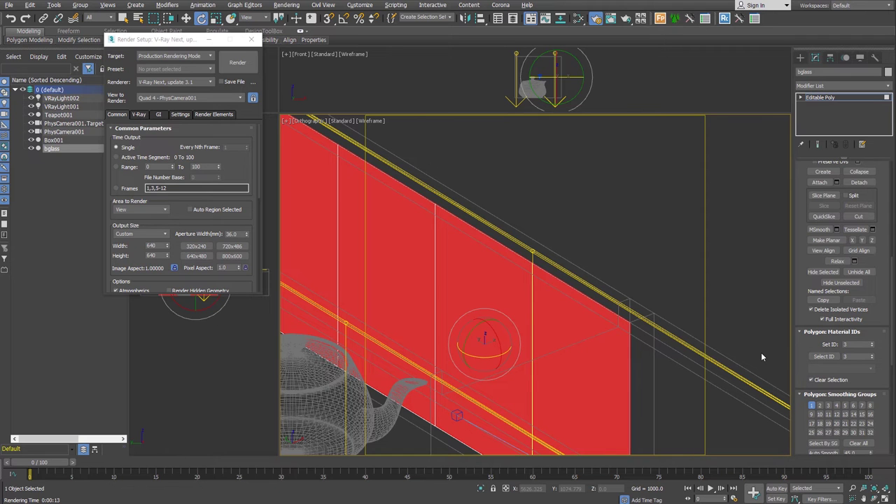
pyautogui.click(761, 357)
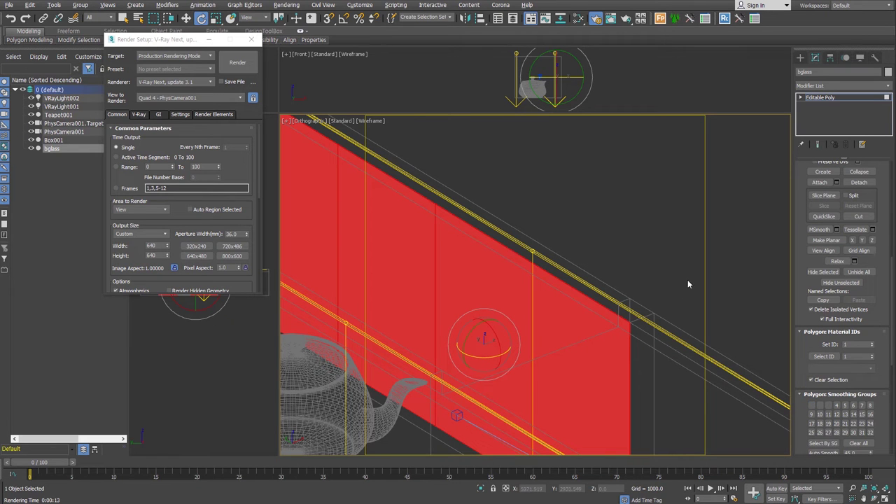
pyautogui.click(801, 98)
# Select the chamfered divider strips by ringing a divider edge and converting to polygons
pyautogui.click(818, 113)
pyautogui.keyDown('alt'); pyautogui.moveTo(630, 231); pyautogui.dragTo(586, 219, button='middle'); pyautogui.keyUp('alt')
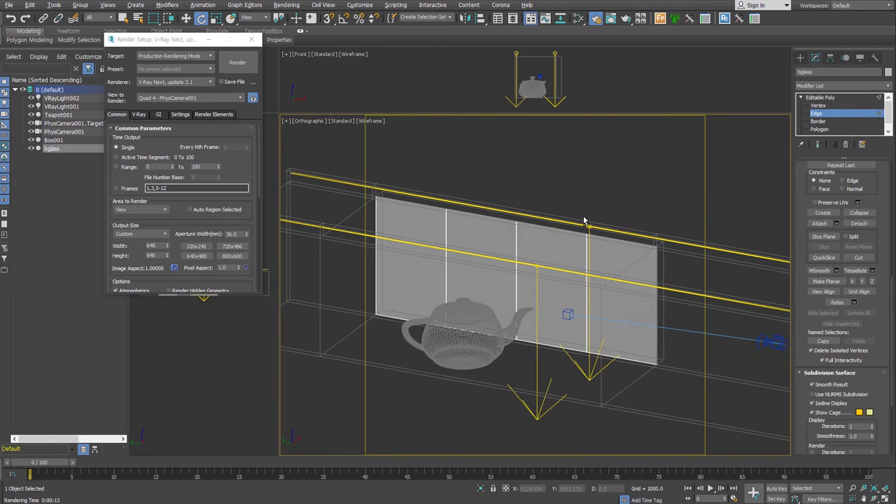
pyautogui.click(490, 214)
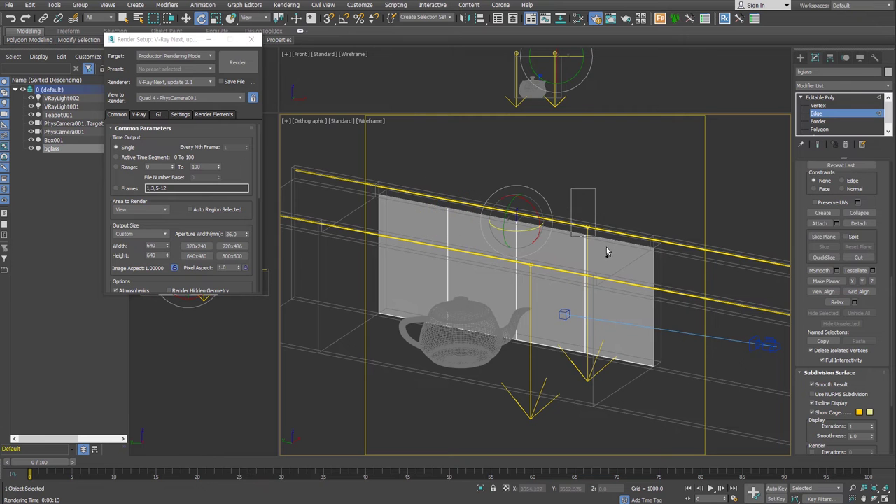
pyautogui.moveTo(806, 184); pyautogui.dragTo(806, 456)
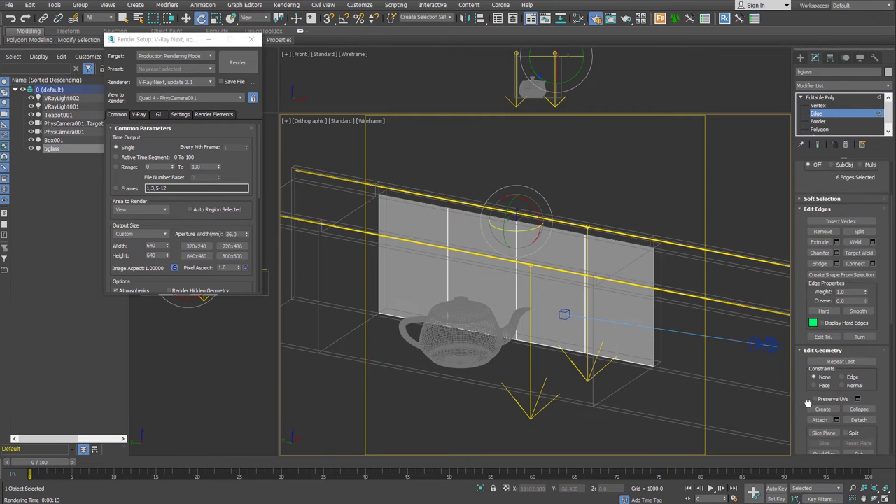
pyautogui.click(821, 222)
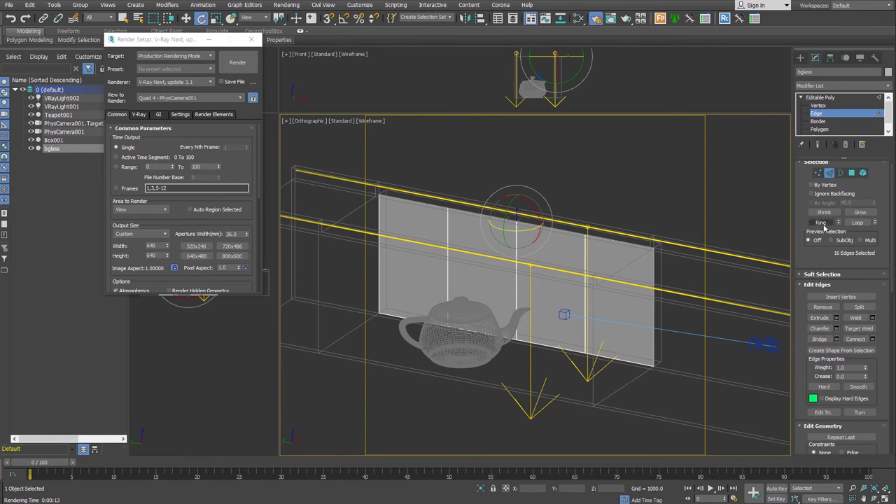
pyautogui.click(851, 174)
# Leave polygon editing and frame the whole glass panel in view
pyautogui.moveTo(669, 266)
pyautogui.keyDown('alt'); pyautogui.mouseDown(button='middle')
pyautogui.moveTo(636, 268)
pyautogui.moveTo(590, 291)
pyautogui.moveTo(596, 296)
pyautogui.mouseUp(button='middle'); pyautogui.keyUp('alt')
pyautogui.scroll(-2, 822, 175)
pyautogui.scroll(-10, 820, 343)
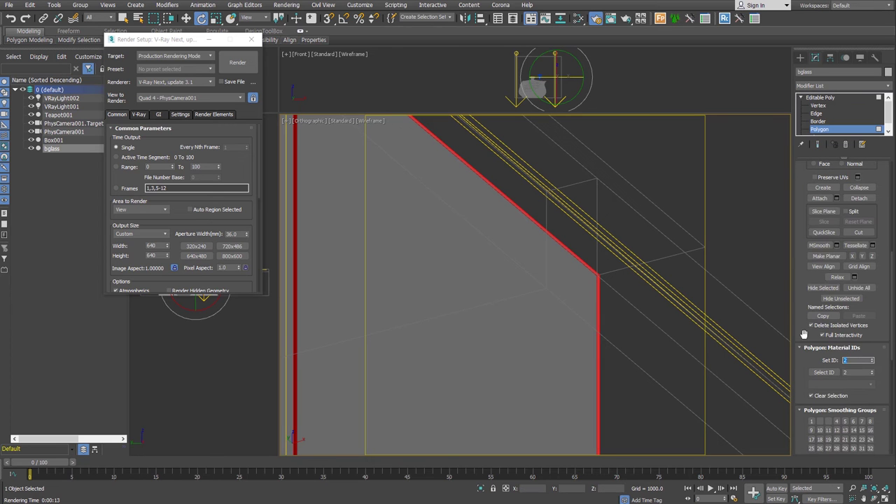
pyautogui.click(835, 130)
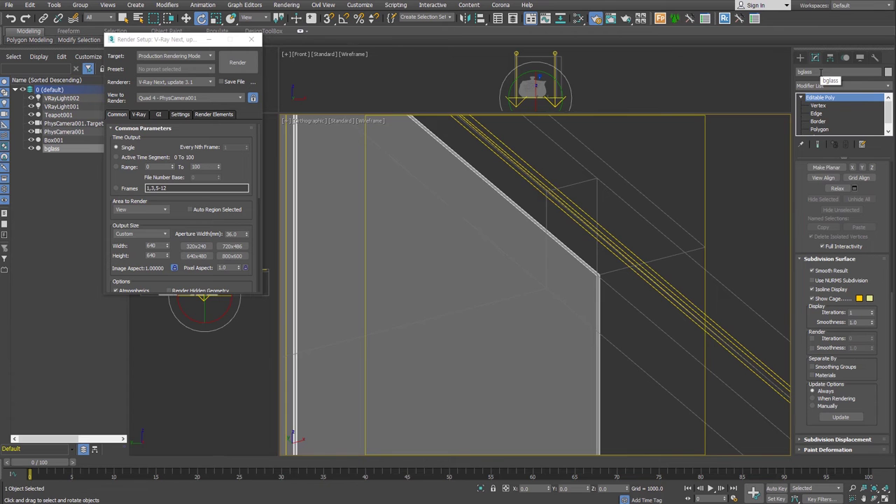
pyautogui.press('z')
pyautogui.moveTo(544, 256); pyautogui.dragTo(561, 273, button='middle')
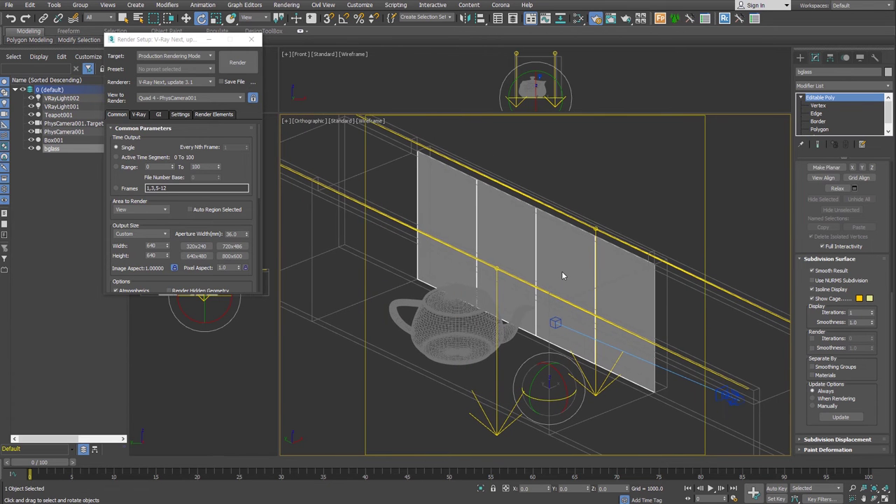
# Add a Multi/Sub-Object material in the Slate editor with 3 sub-material slots
pyautogui.press('m')
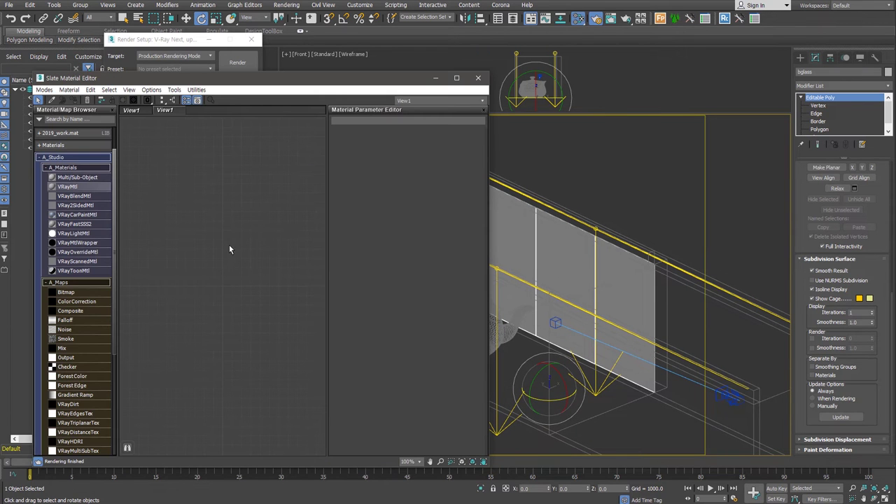
pyautogui.moveTo(92, 180)
pyautogui.mouseDown()
pyautogui.moveTo(294, 218)
pyautogui.moveTo(271, 226)
pyautogui.mouseUp()
pyautogui.doubleClick(293, 221)
pyautogui.click(372, 147)
pyautogui.write('3')
pyautogui.press('Return')
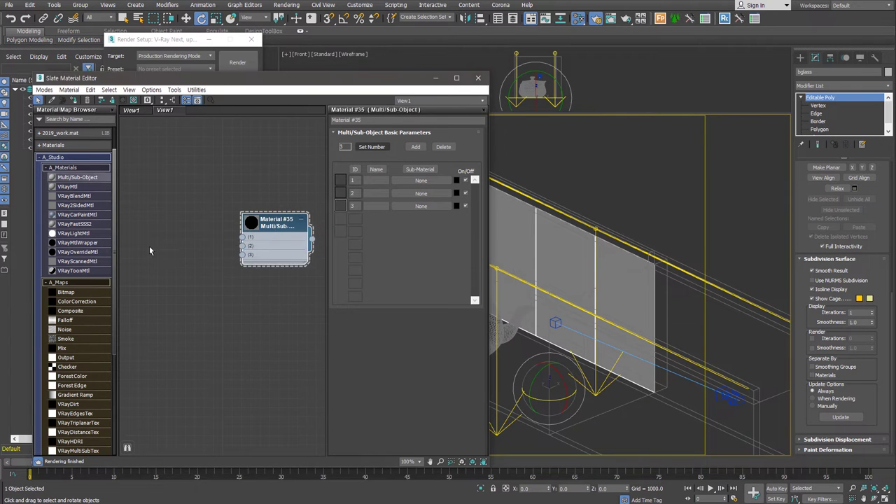
# Add a VRayMtl node, Material #36, and wire it into slot 1
pyautogui.moveTo(67, 186); pyautogui.dragTo(178, 201)
pyautogui.rightClick(195, 273)
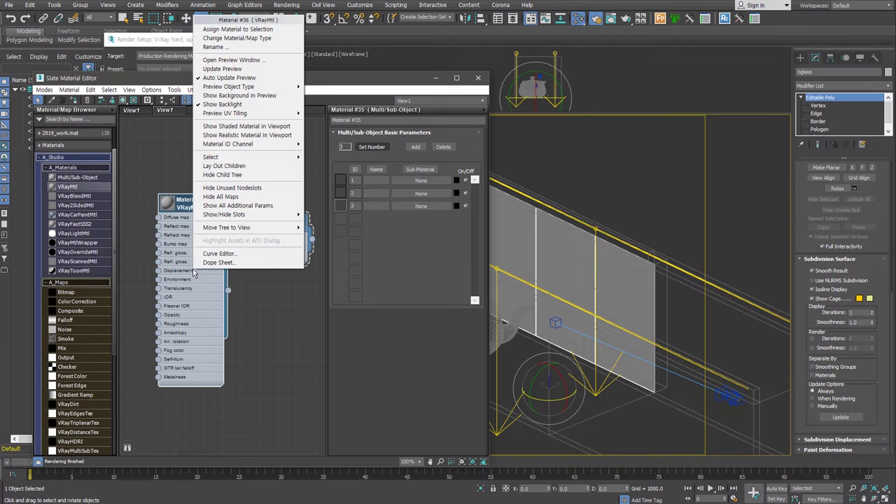
pyautogui.click(248, 188)
pyautogui.moveTo(186, 203)
pyautogui.mouseDown()
pyautogui.moveTo(166, 203)
pyautogui.moveTo(242, 238)
pyautogui.mouseUp()
# Make Material #36's reflection and refraction colours white, then copy its node
pyautogui.click(421, 180)
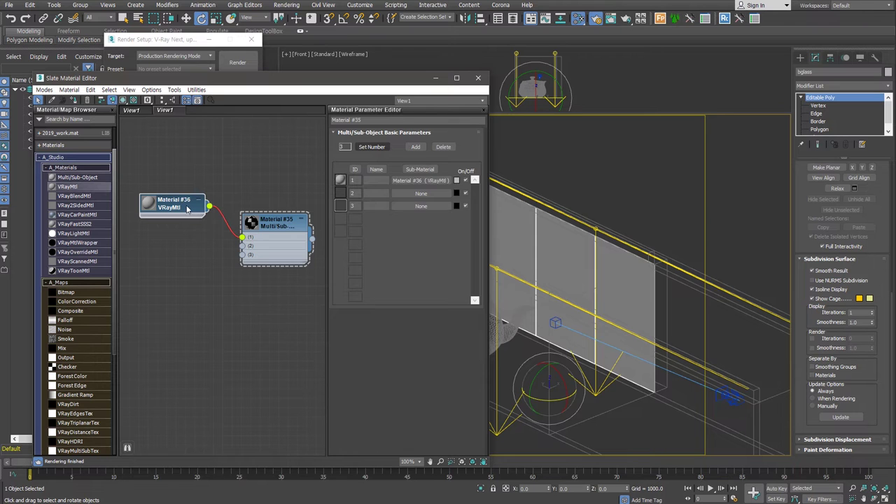
pyautogui.click(383, 169)
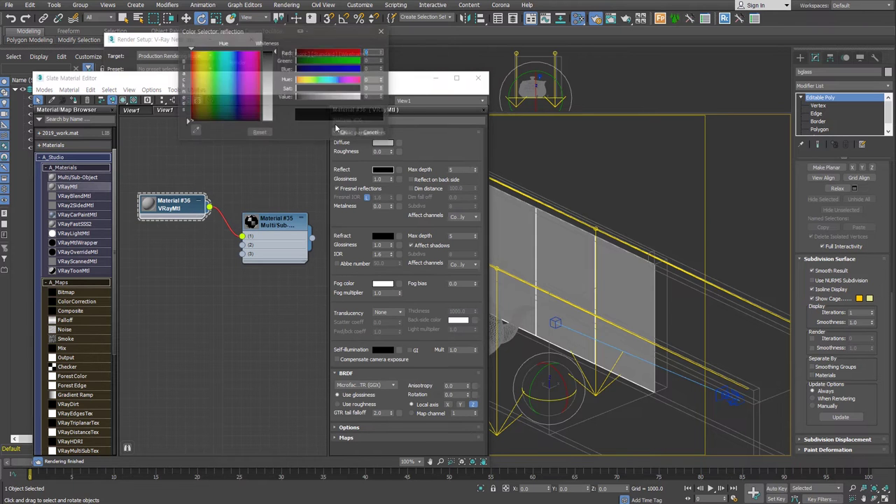
pyautogui.moveTo(276, 99); pyautogui.dragTo(277, 130)
pyautogui.click(368, 133)
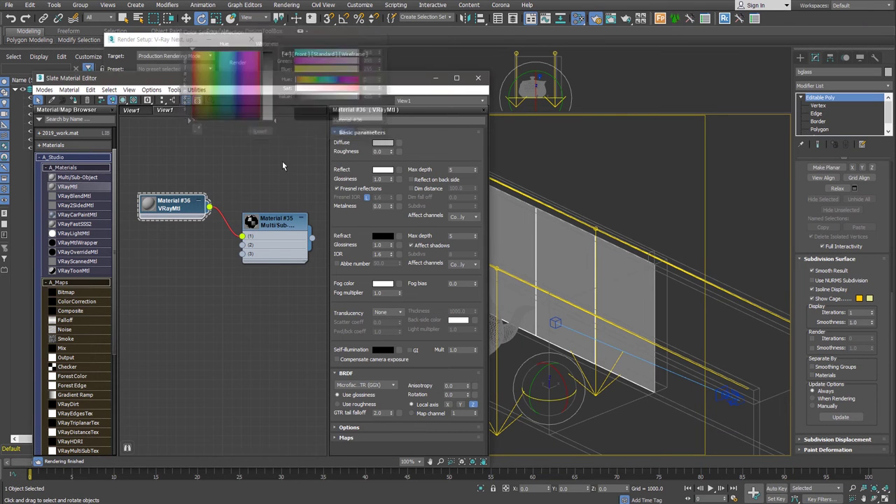
pyautogui.click(384, 236)
pyautogui.moveTo(278, 54); pyautogui.dragTo(279, 120)
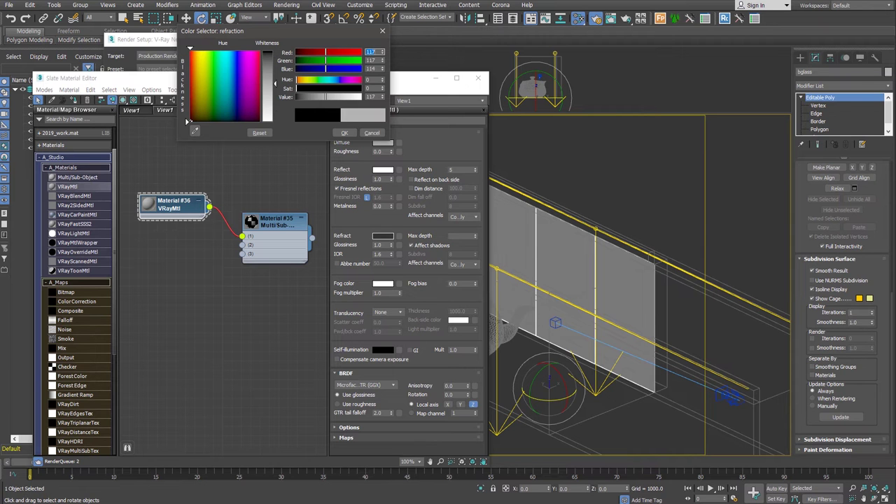
pyautogui.click(344, 133)
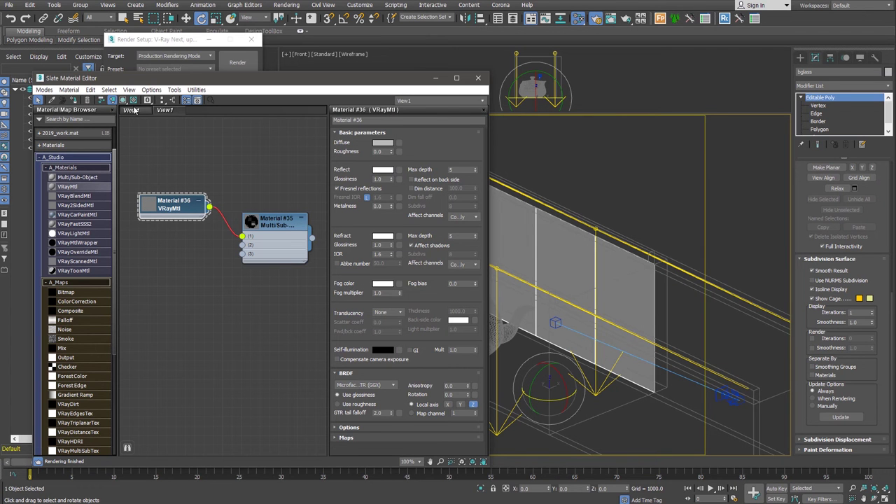
pyautogui.doubleClick(148, 205)
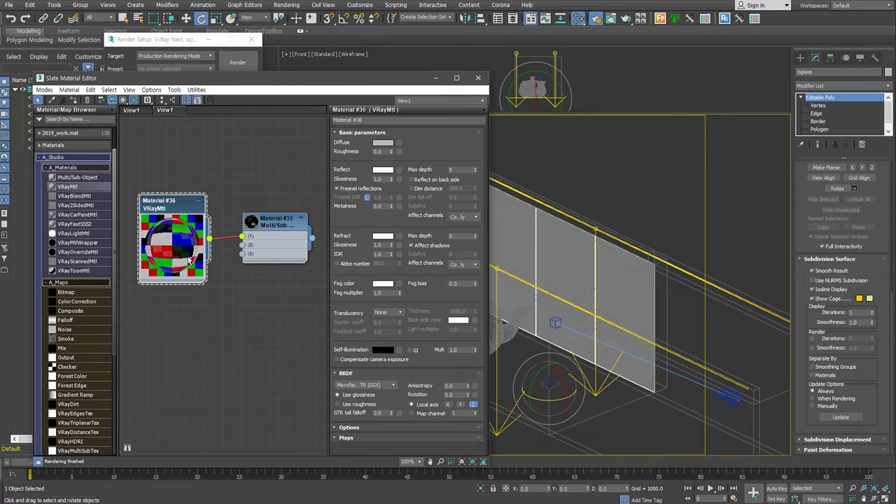
pyautogui.moveTo(181, 236)
pyautogui.mouseDown()
pyautogui.moveTo(172, 190)
pyautogui.moveTo(166, 254)
pyautogui.mouseUp()
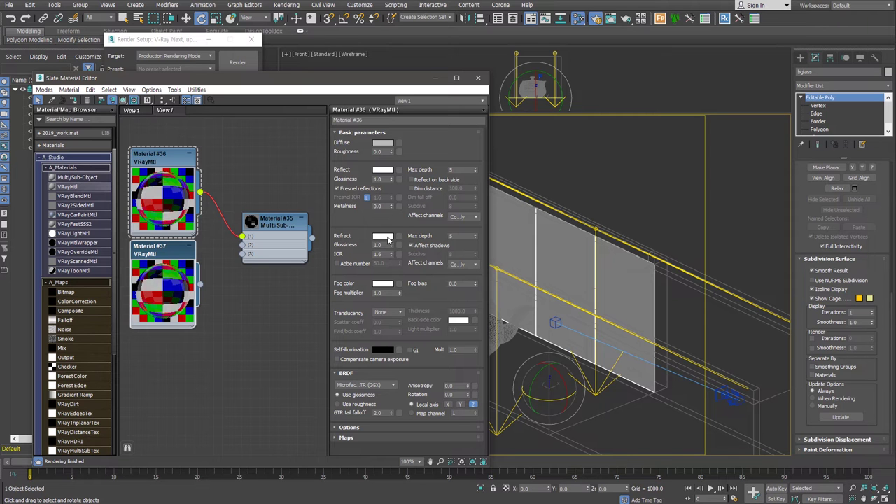
# Give Material #37 a light grey refraction colour of about 200
pyautogui.click(390, 239)
pyautogui.moveTo(361, 96)
pyautogui.mouseDown()
pyautogui.moveTo(347, 99)
pyautogui.moveTo(361, 97)
pyautogui.mouseUp()
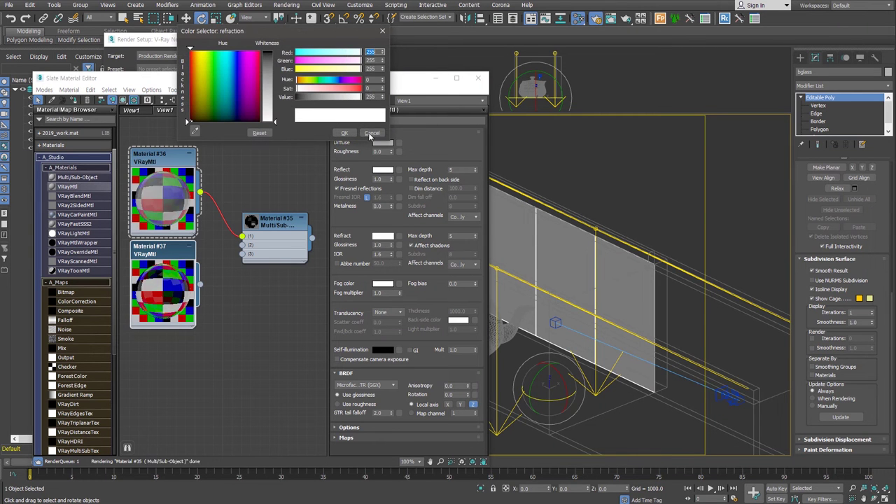
pyautogui.click(344, 132)
pyautogui.doubleClick(161, 254)
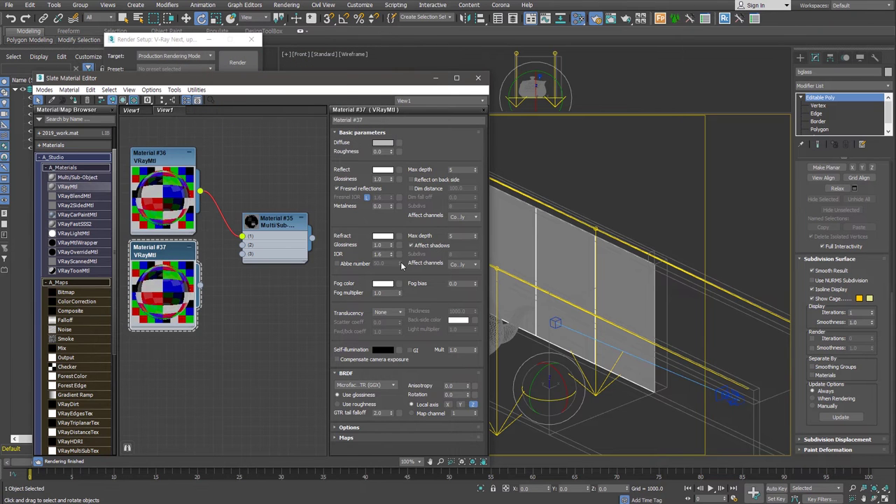
pyautogui.click(383, 237)
pyautogui.moveTo(361, 98); pyautogui.dragTo(348, 101)
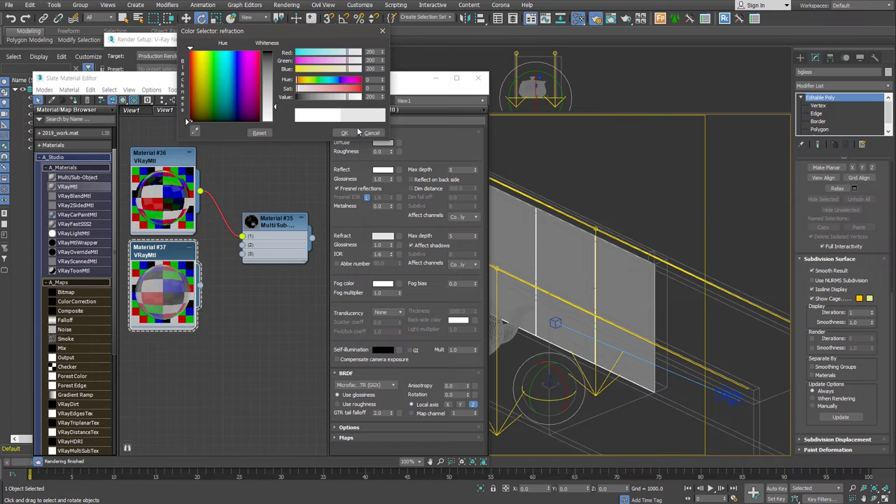
pyautogui.click(343, 133)
# Set Material #37's fog colour to bluish grey with fog multiplier 0.5
pyautogui.click(384, 283)
pyautogui.moveTo(361, 97); pyautogui.dragTo(330, 97)
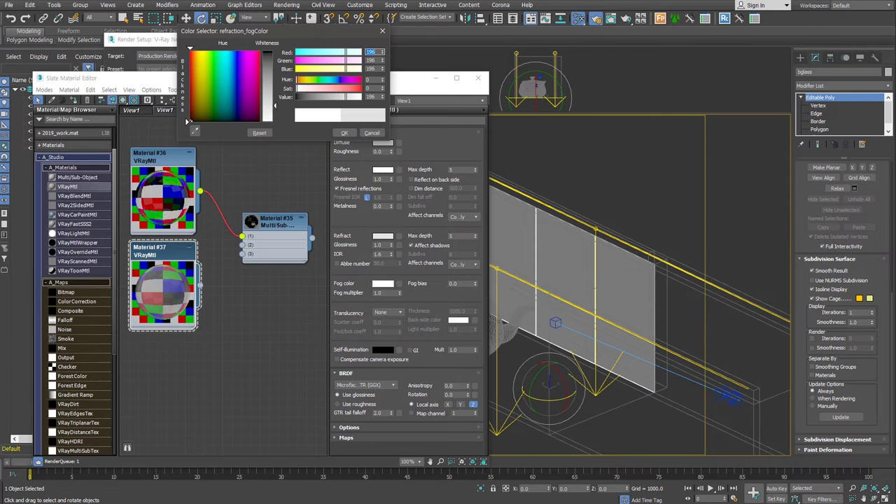
pyautogui.click(232, 114)
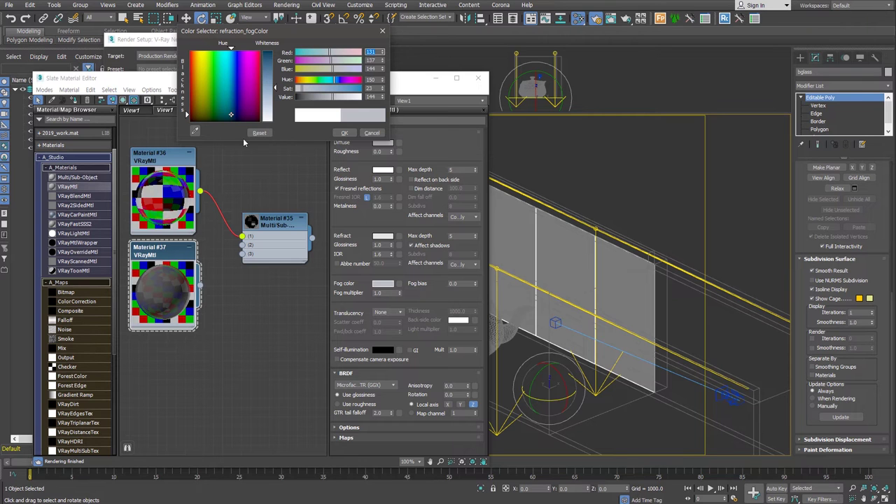
pyautogui.click(344, 132)
pyautogui.doubleClick(388, 293)
pyautogui.write('0.5')
pyautogui.press('Return')
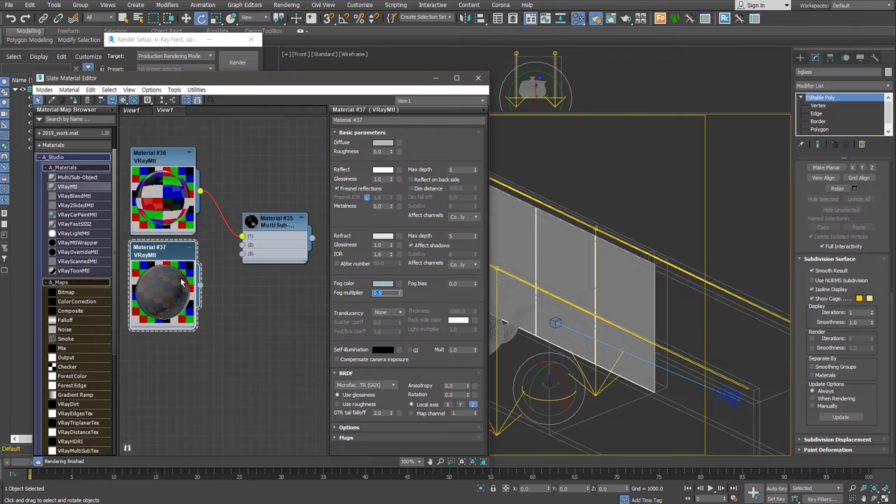
# Set reflection glossiness to 0.85 and switch the BRDF to Ward
pyautogui.doubleClick(379, 179)
pyautogui.write('.85')
pyautogui.press('Return')
pyautogui.click(391, 386)
pyautogui.click(389, 407)
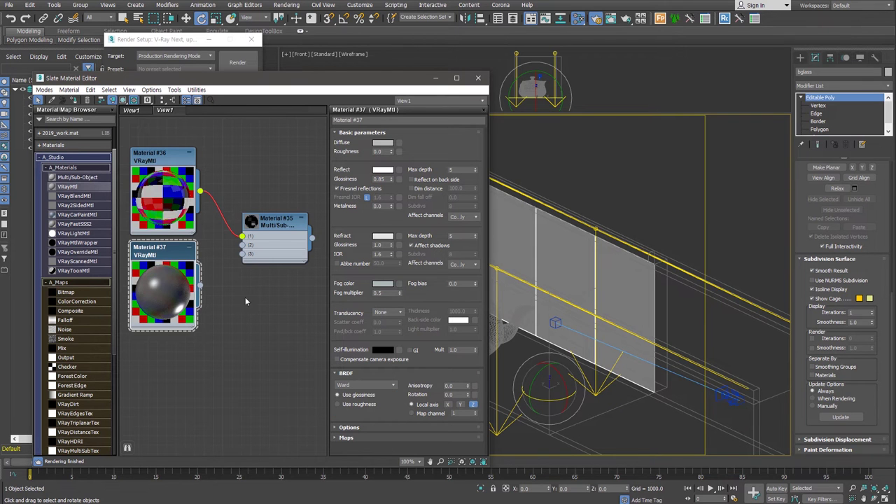
# Make Material #37's diffuse dark green and wire it into slot 2
pyautogui.click(378, 144)
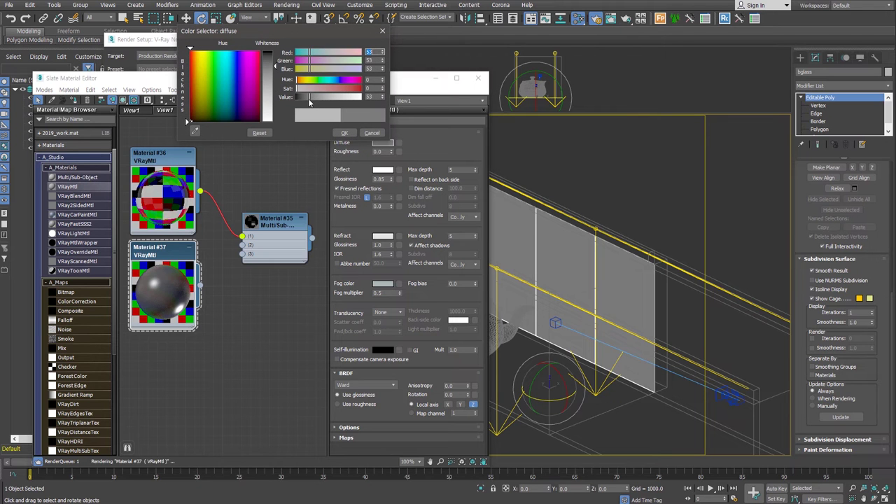
pyautogui.moveTo(329, 97); pyautogui.dragTo(308, 97)
pyautogui.moveTo(309, 52); pyautogui.dragTo(312, 61)
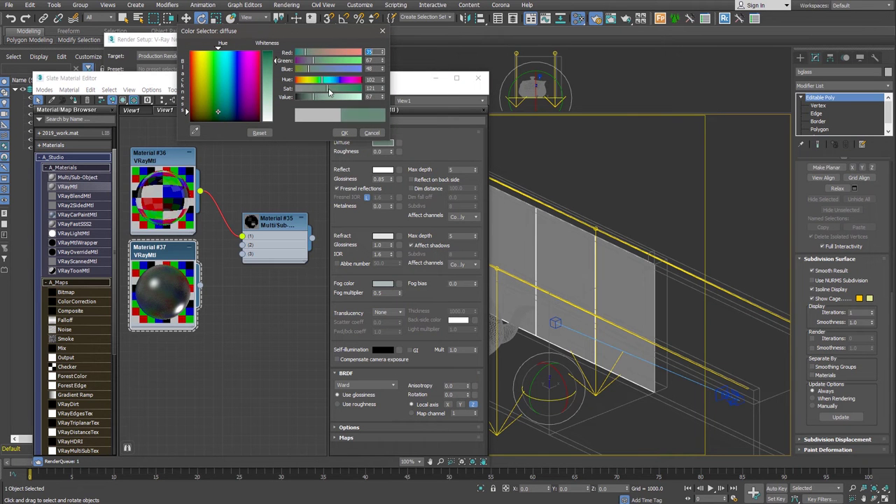
pyautogui.click(343, 132)
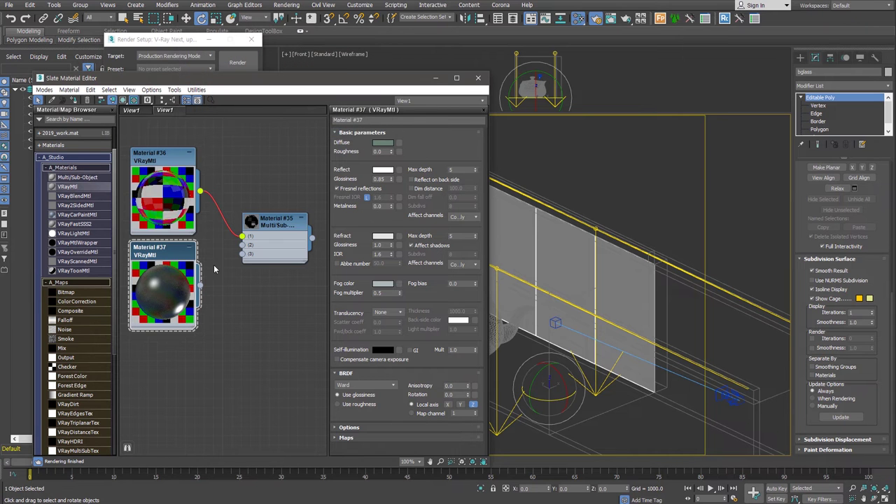
pyautogui.moveTo(199, 285); pyautogui.dragTo(243, 245)
# Add VRayMtl Material #38 in slot 3 with a purple diffuse colour
pyautogui.moveTo(67, 186); pyautogui.dragTo(159, 359)
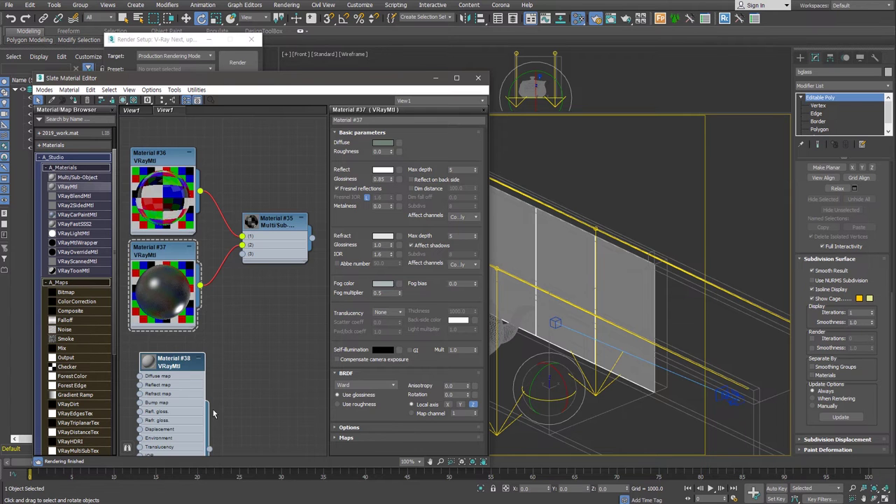
pyautogui.moveTo(212, 450); pyautogui.dragTo(242, 254)
pyautogui.doubleClick(150, 366)
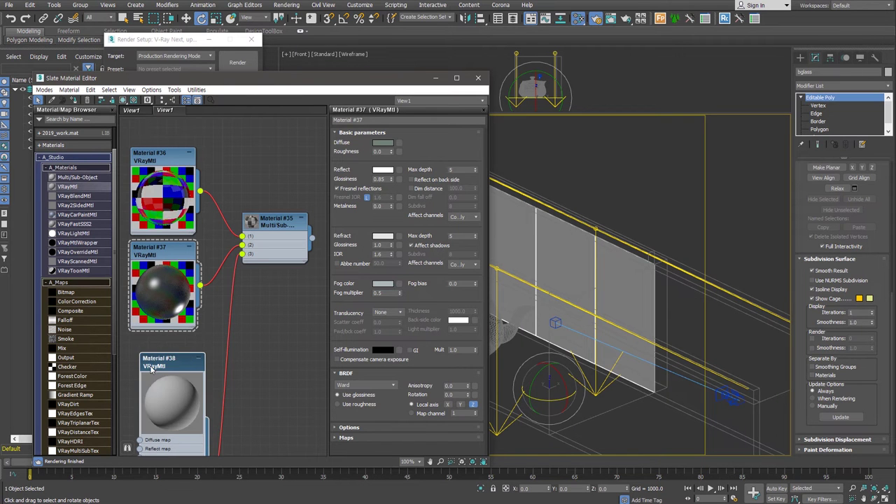
pyautogui.doubleClick(169, 365)
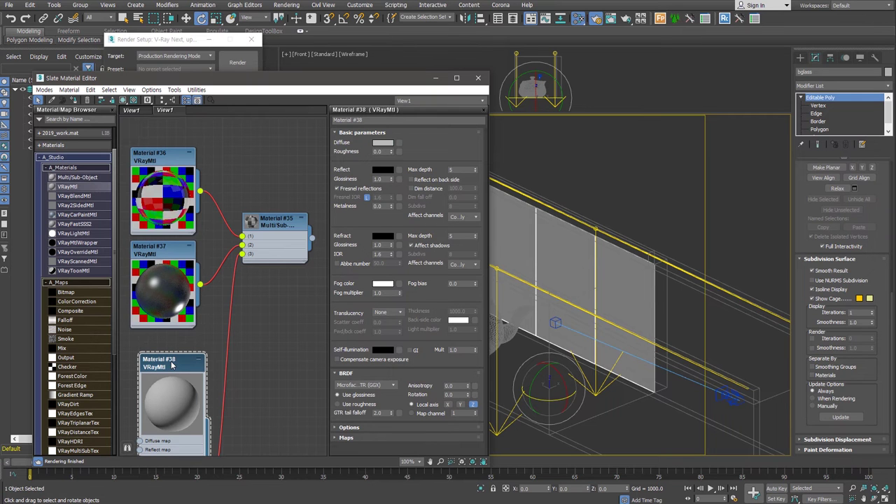
pyautogui.click(383, 143)
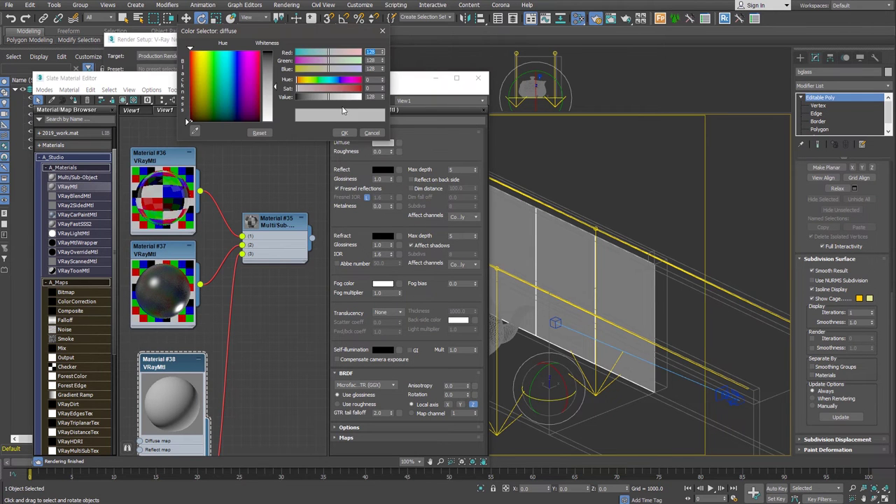
pyautogui.moveTo(328, 61)
pyautogui.mouseDown()
pyautogui.moveTo(340, 61)
pyautogui.moveTo(339, 70)
pyautogui.moveTo(335, 59)
pyautogui.mouseUp()
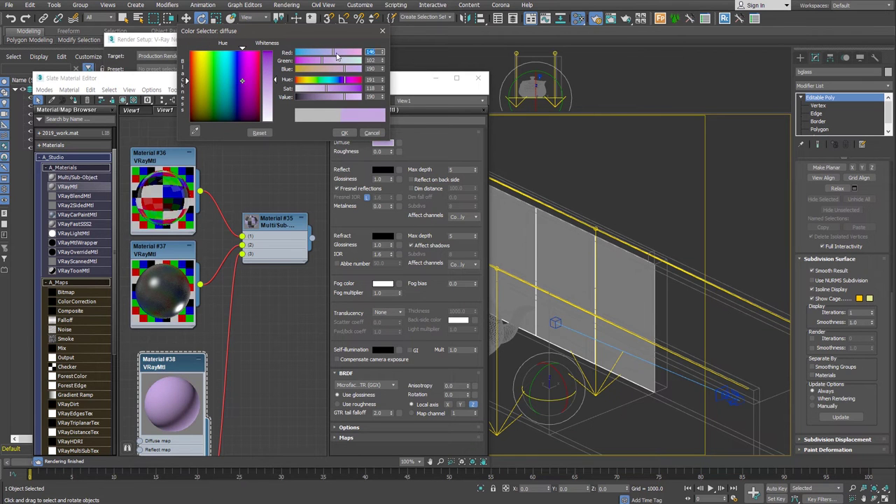
# Rename the Multi/Sub-Object material to 'bglass'
pyautogui.click(262, 232)
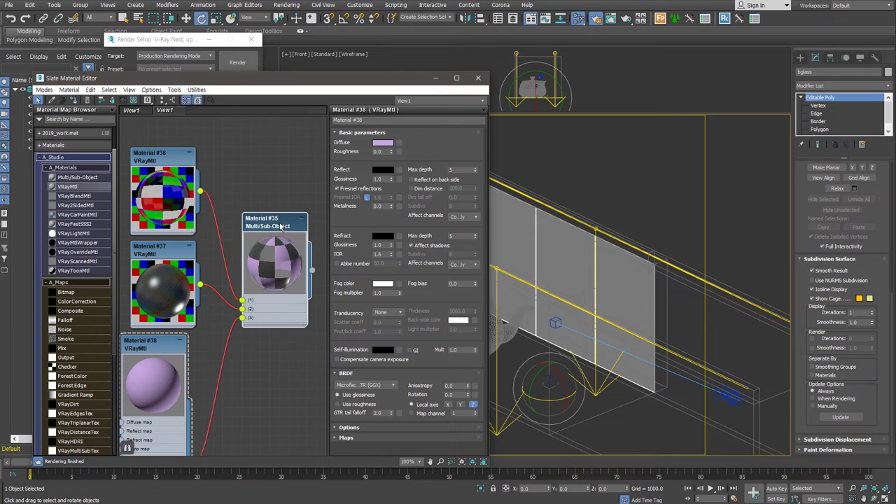
pyautogui.doubleClick(283, 224)
pyautogui.write('bglass')
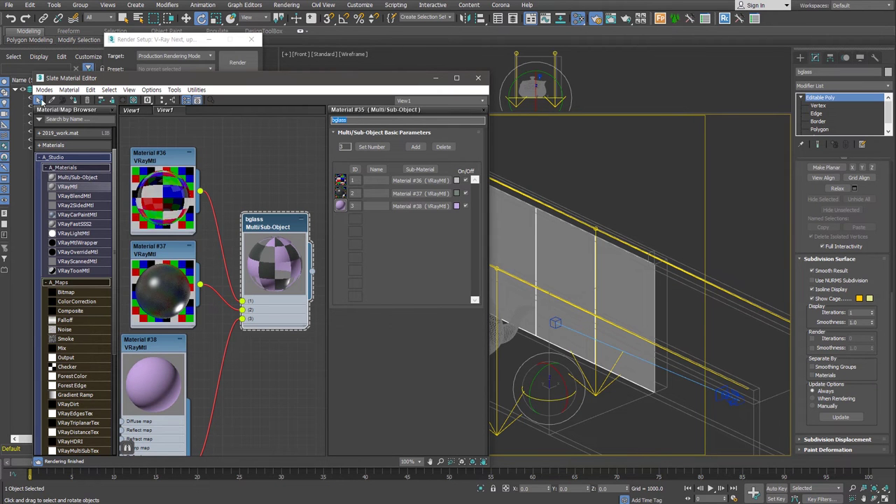
# Apply bglass to the selected glass panel, then add it to the Test.mat library and save the library
pyautogui.click(72, 100)
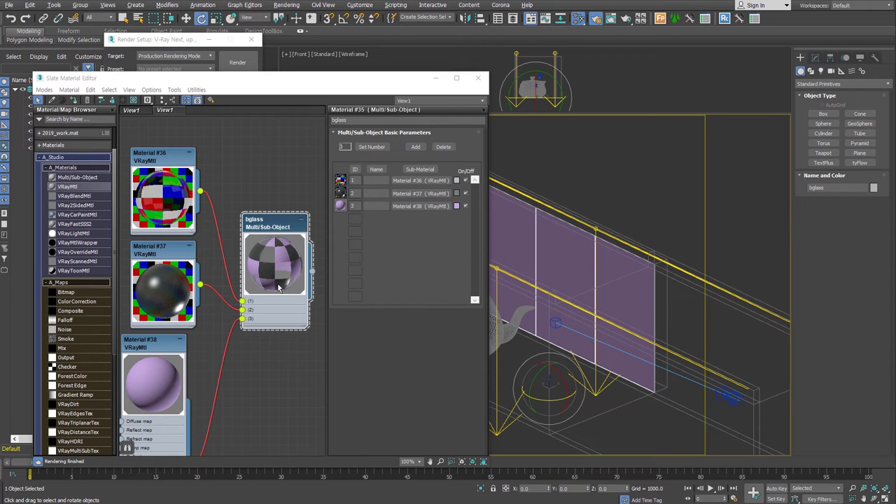
pyautogui.click(382, 113)
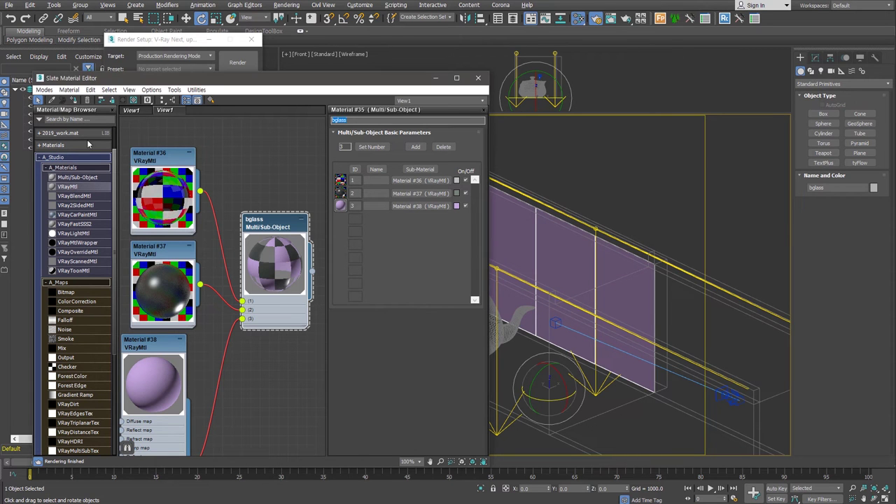
pyautogui.scroll(1, 112, 153)
pyautogui.scroll(1, 88, 147)
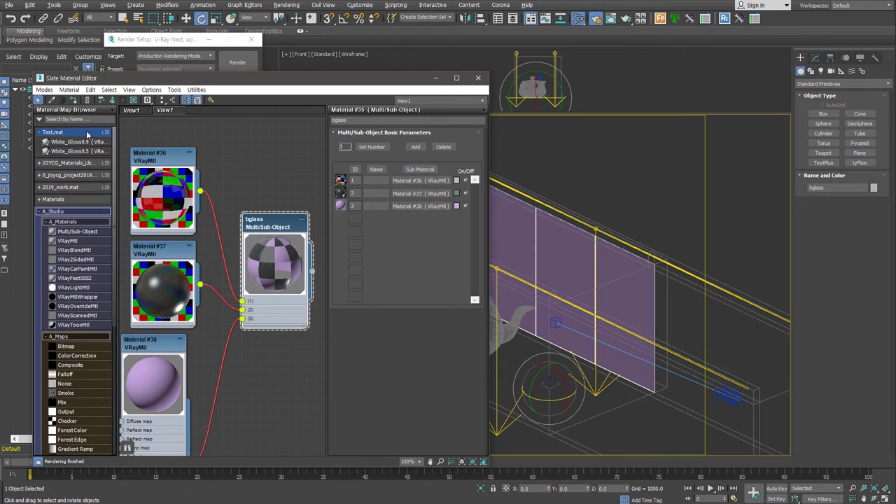
pyautogui.moveTo(313, 271); pyautogui.dragTo(105, 163)
pyautogui.rightClick(107, 135)
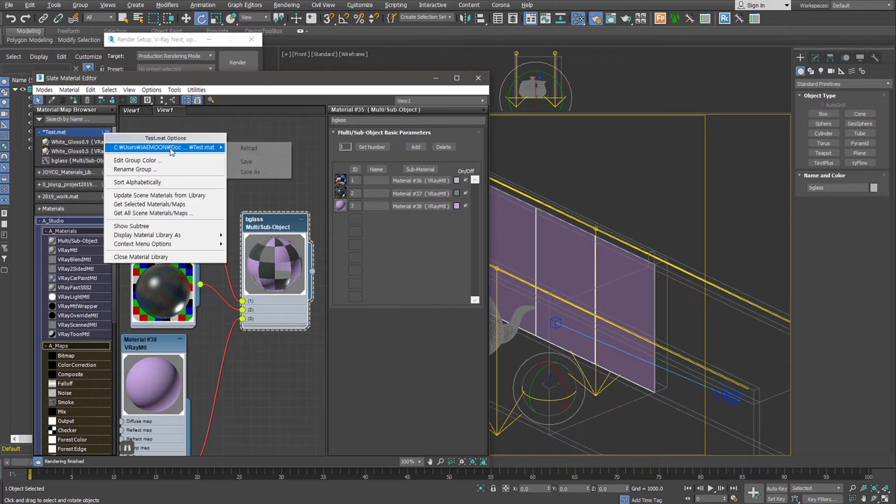
pyautogui.click(246, 161)
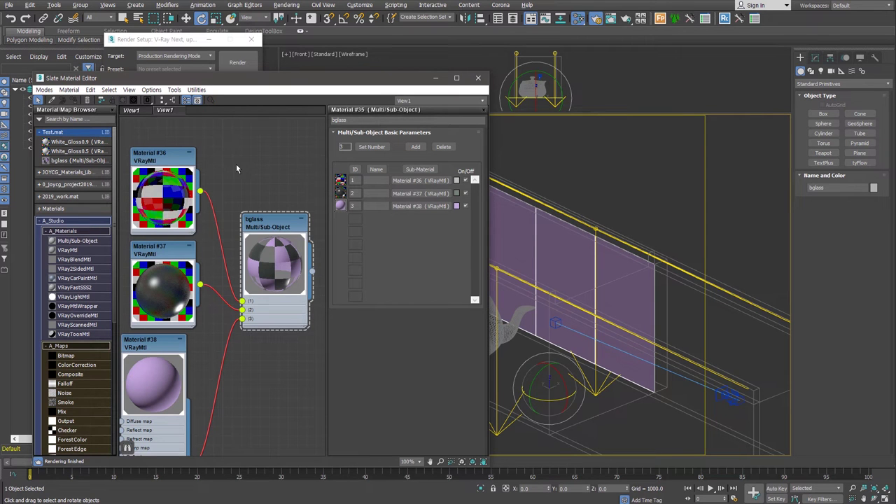
# Rename the corridor box Box001 to wall
pyautogui.click(755, 410)
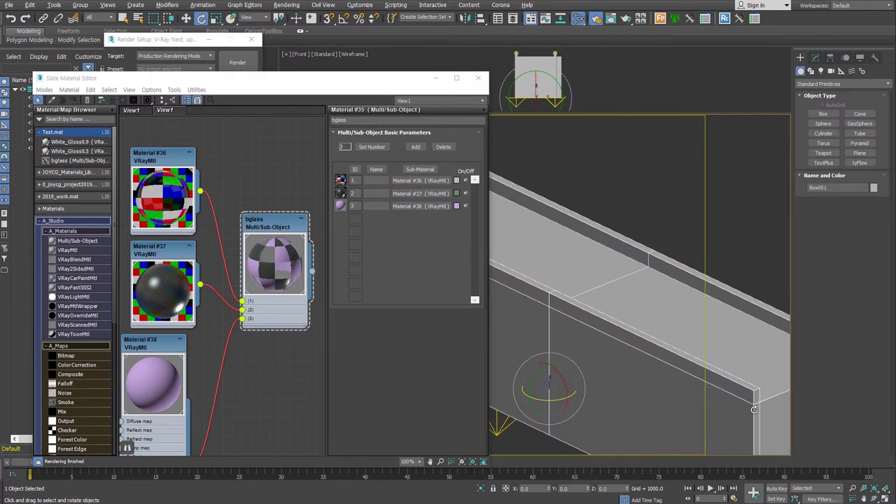
pyautogui.click(816, 58)
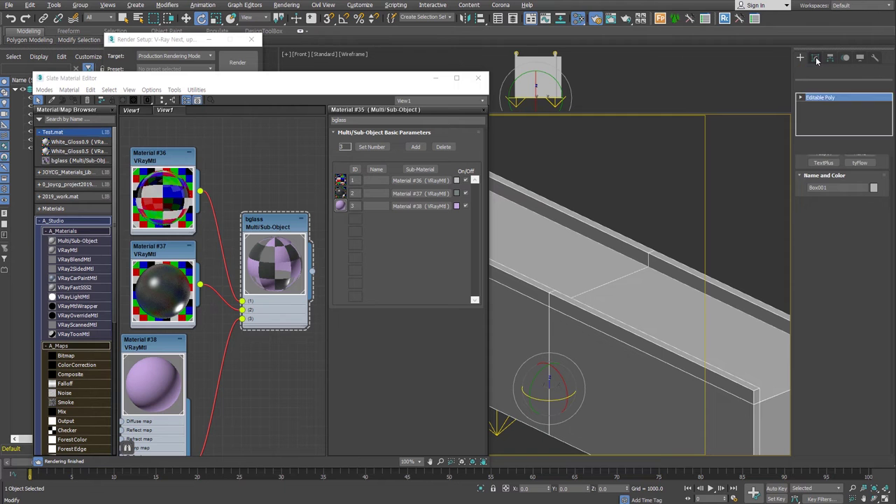
pyautogui.click(801, 98)
pyautogui.press('4')
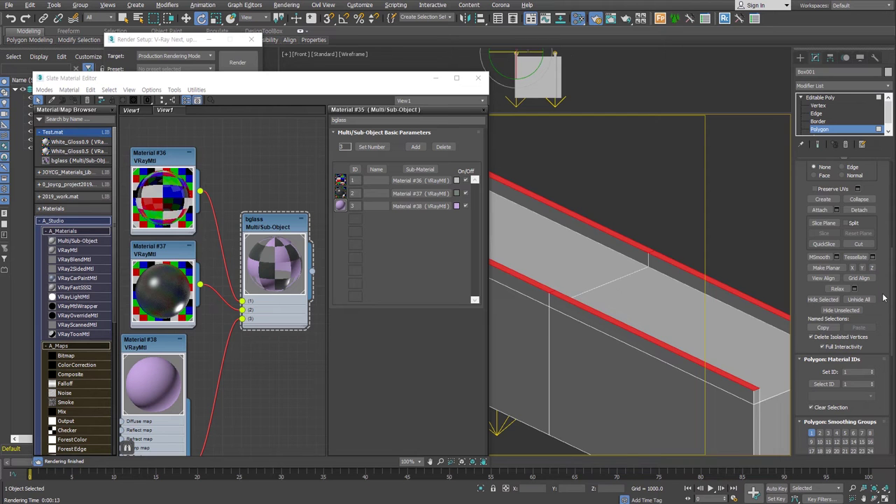
pyautogui.hotkey('ctrl', 'a')
pyautogui.scroll(5, 875, 210)
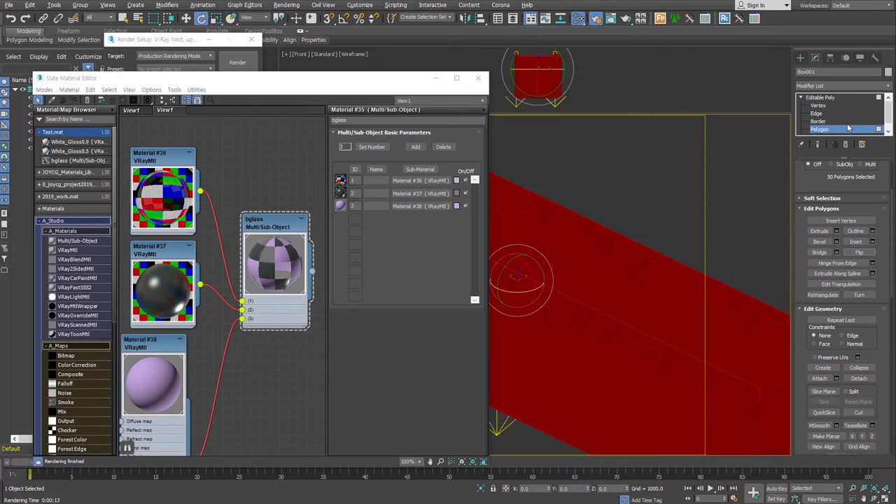
pyautogui.click(851, 130)
pyautogui.write('wall')
# Add a new VRayMtl node and give it a light grey reflection colour
pyautogui.moveTo(199, 423); pyautogui.dragTo(181, 150, button='middle')
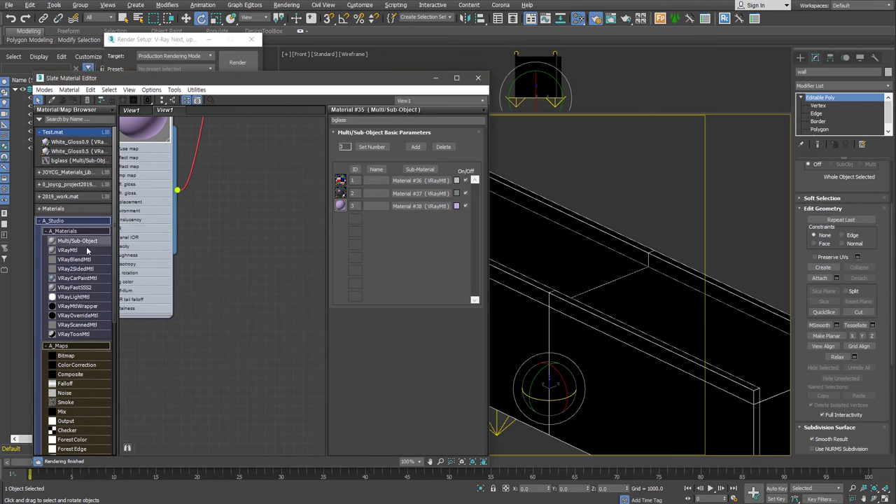
pyautogui.moveTo(88, 248); pyautogui.dragTo(278, 356)
pyautogui.scroll(2, 278, 350)
pyautogui.moveTo(278, 350); pyautogui.dragTo(275, 204, button='middle')
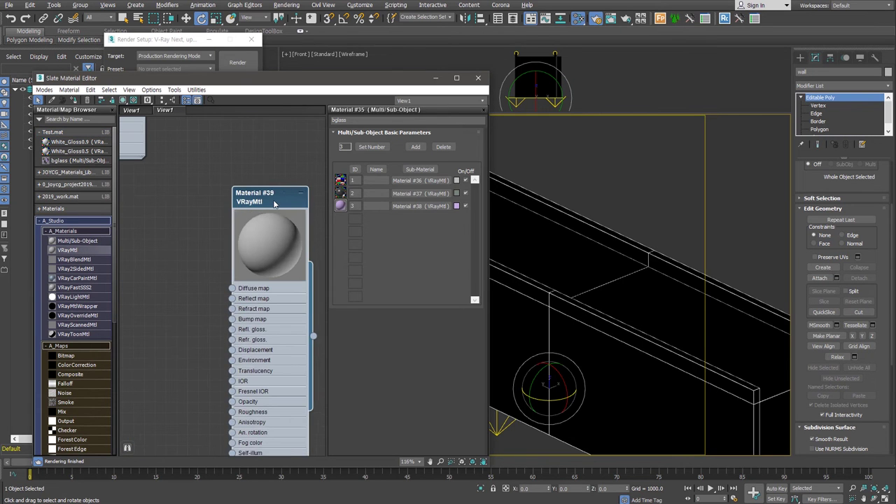
pyautogui.doubleClick(275, 204)
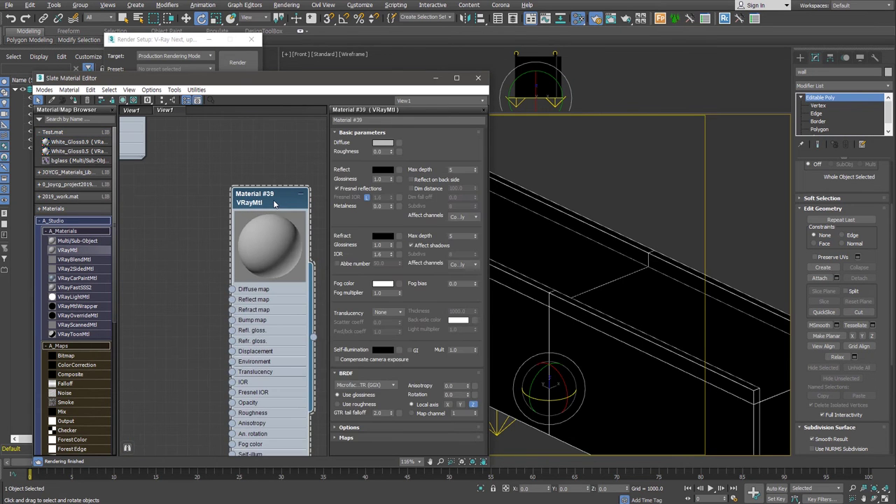
pyautogui.click(383, 169)
pyautogui.click(270, 103)
pyautogui.click(345, 133)
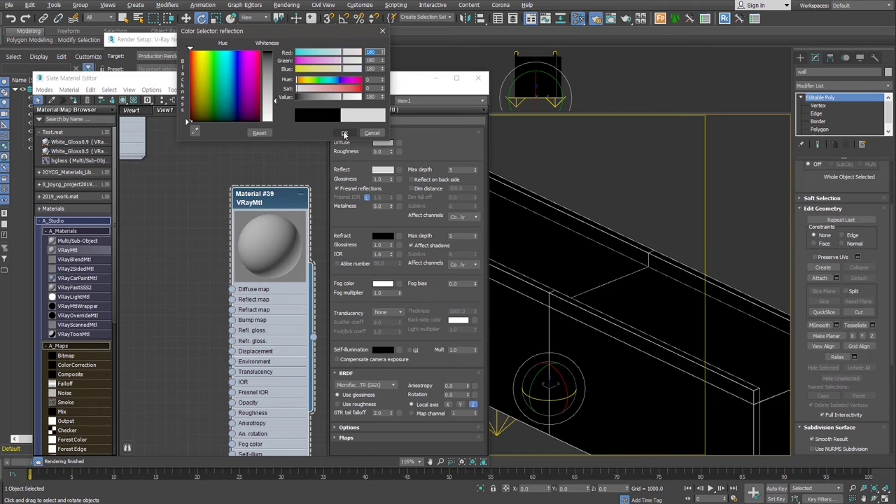
pyautogui.click(134, 100)
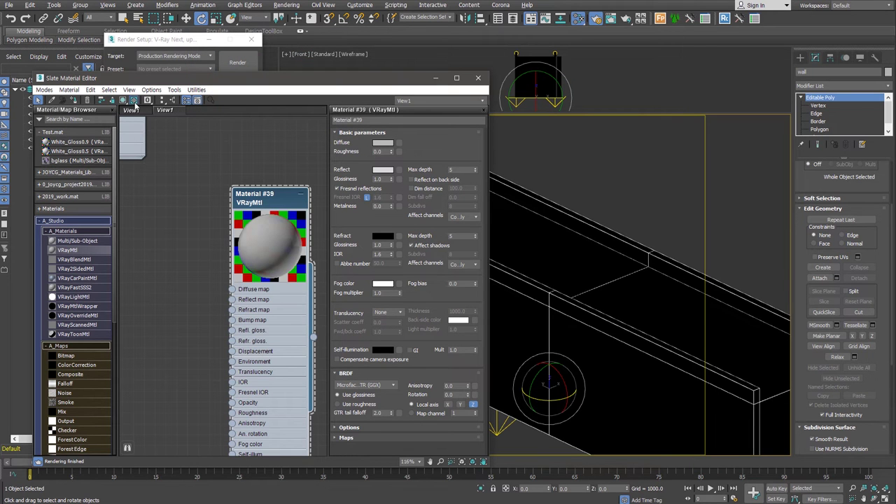
# Set the material's reflection glossiness to 0.7 and its BRDF to Ward
pyautogui.click(387, 179)
pyautogui.write('0.7')
pyautogui.press('Return')
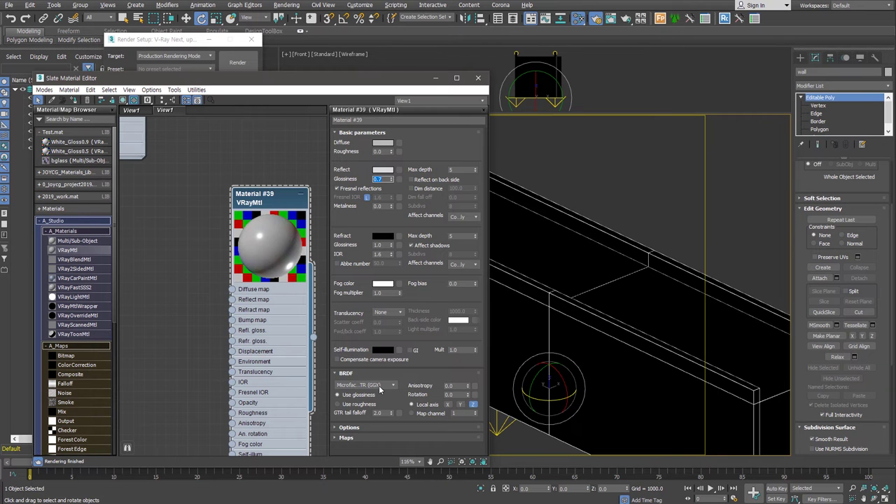
pyautogui.click(388, 386)
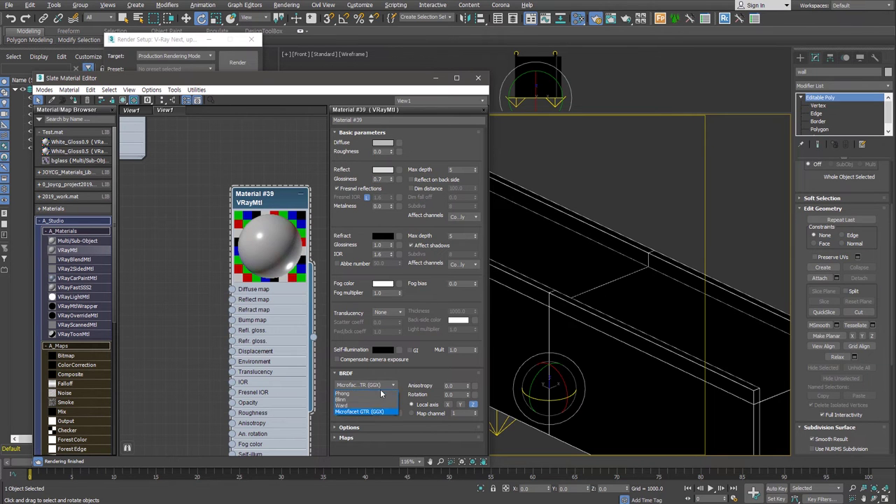
pyautogui.click(378, 406)
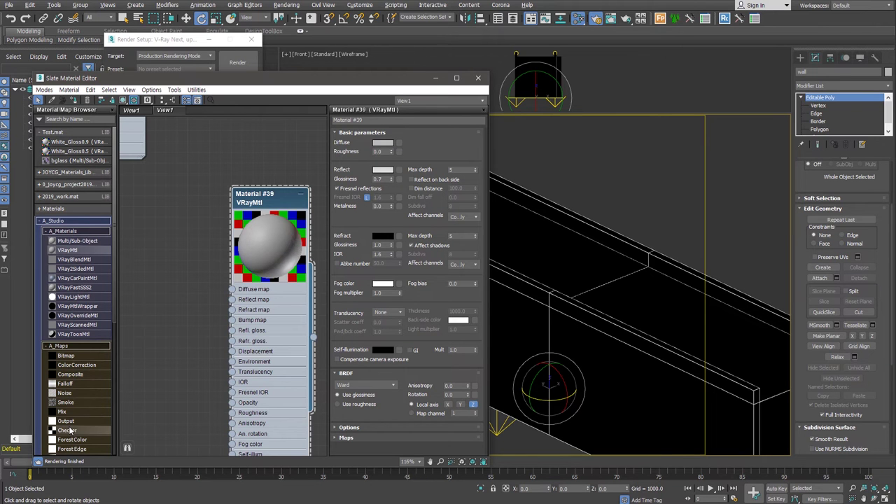
pyautogui.scroll(-3, 70, 429)
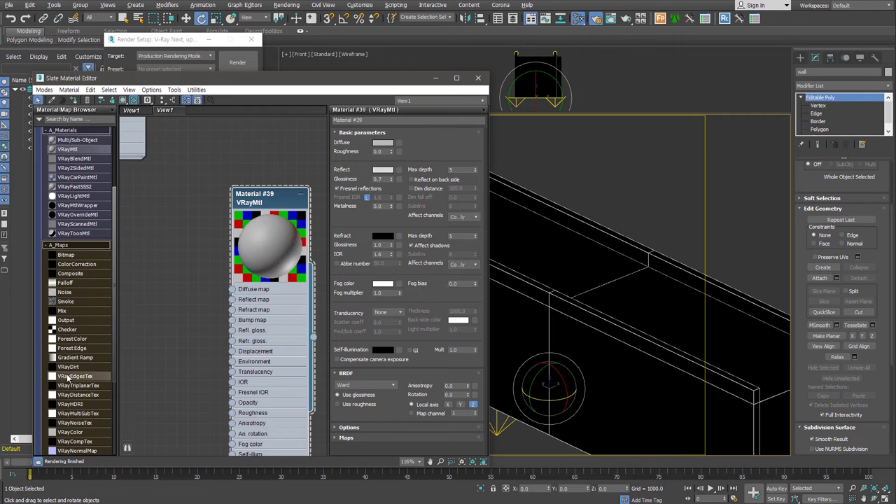
# Wire a VRayDirt map into the material's diffuse and set its occluded colour to white
pyautogui.moveTo(68, 369); pyautogui.dragTo(176, 257)
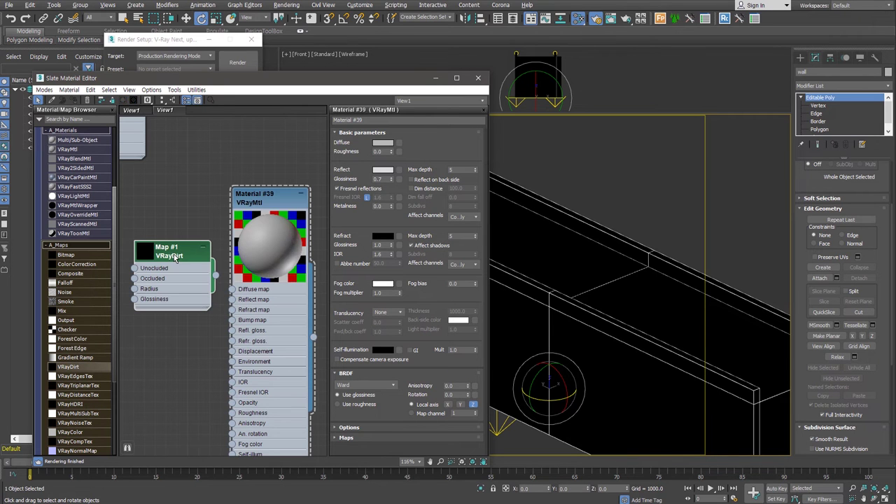
pyautogui.moveTo(176, 258)
pyautogui.mouseDown()
pyautogui.moveTo(165, 258)
pyautogui.moveTo(234, 292)
pyautogui.mouseUp()
pyautogui.doubleClick(165, 259)
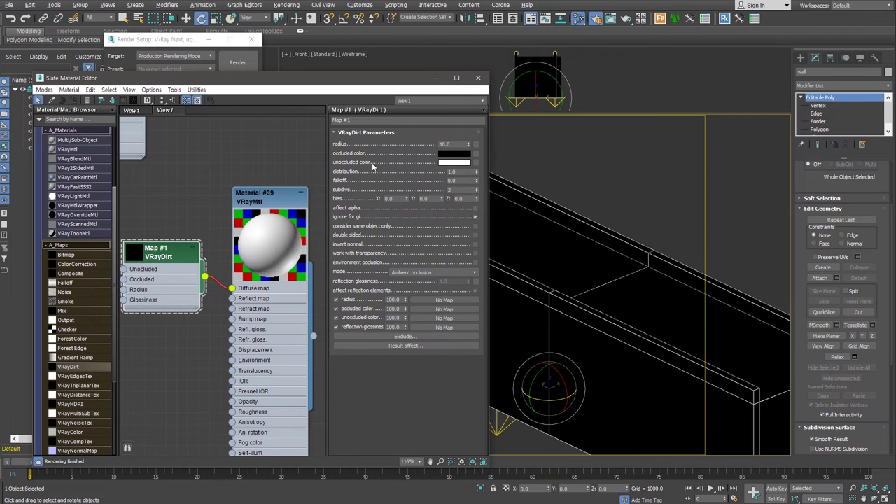
pyautogui.click(450, 162)
pyautogui.rightClick(380, 92)
pyautogui.press('Escape')
pyautogui.press('Escape')
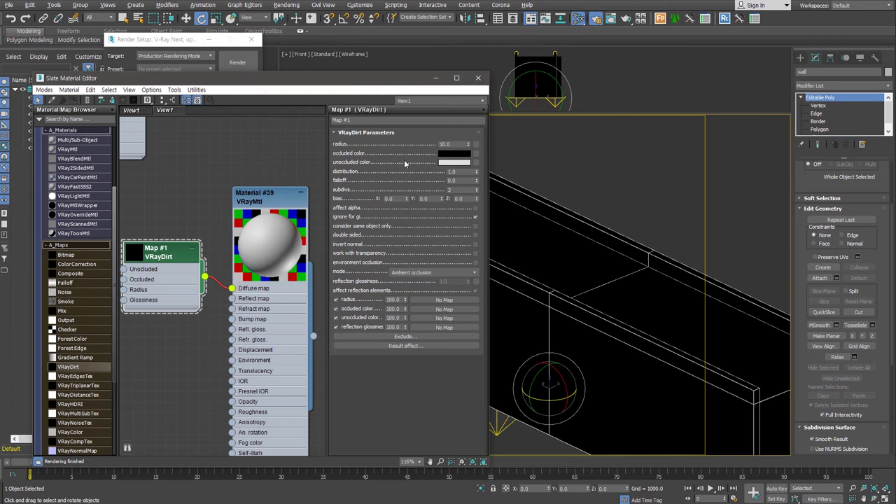
pyautogui.click(450, 154)
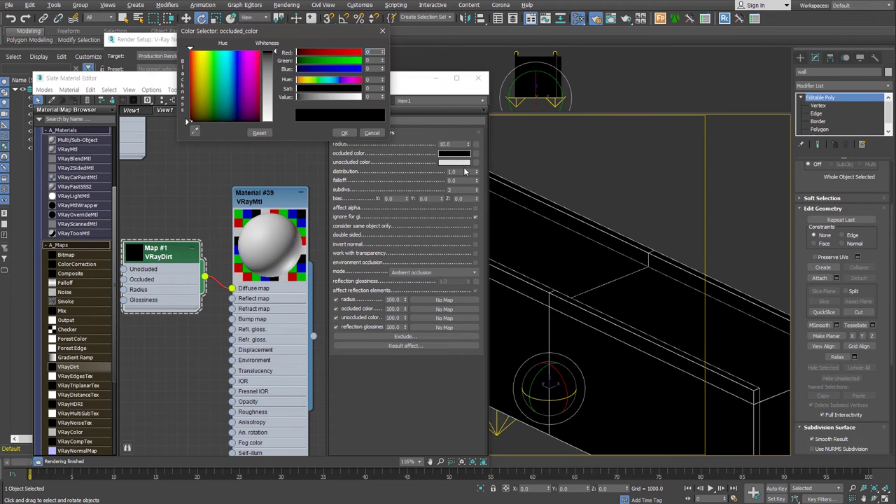
pyautogui.click(352, 96)
pyautogui.moveTo(352, 97); pyautogui.dragTo(363, 97)
pyautogui.click(343, 132)
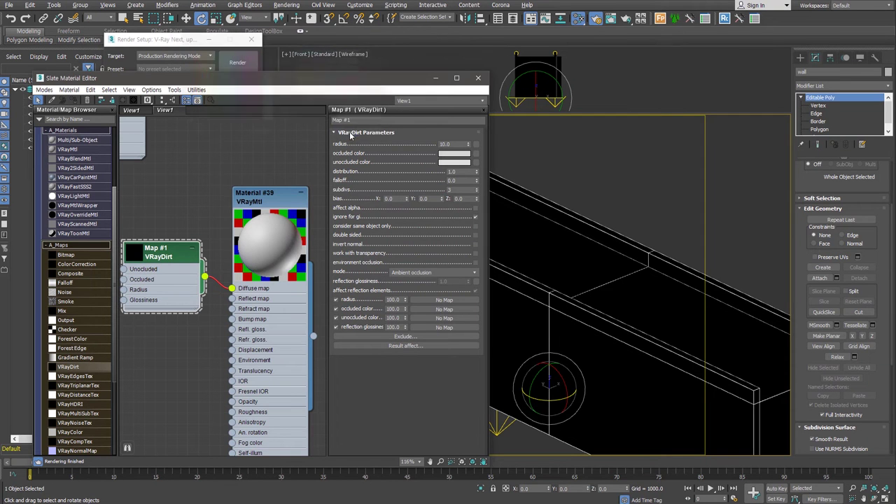
# Set the VRayDirt radius to 20 and subdivs to 24
pyautogui.click(449, 144)
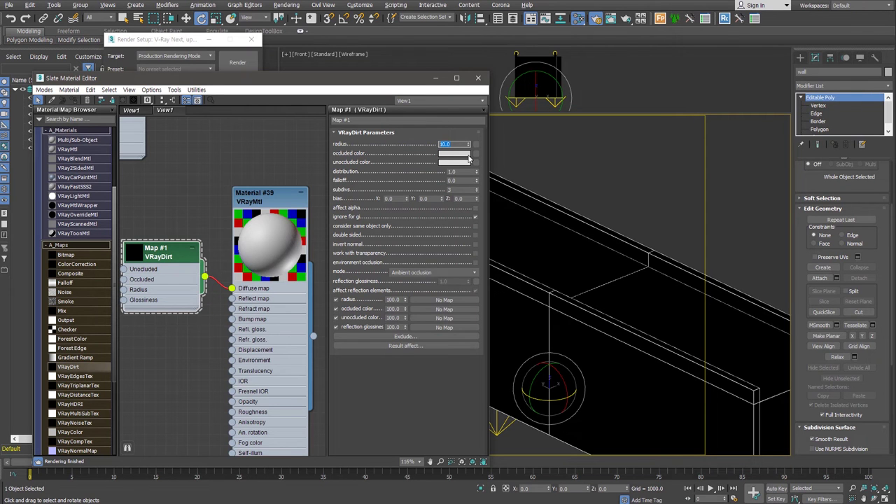
pyautogui.write('20')
pyautogui.press('Return')
pyautogui.doubleClick(460, 189)
pyautogui.write('24')
pyautogui.click(266, 202)
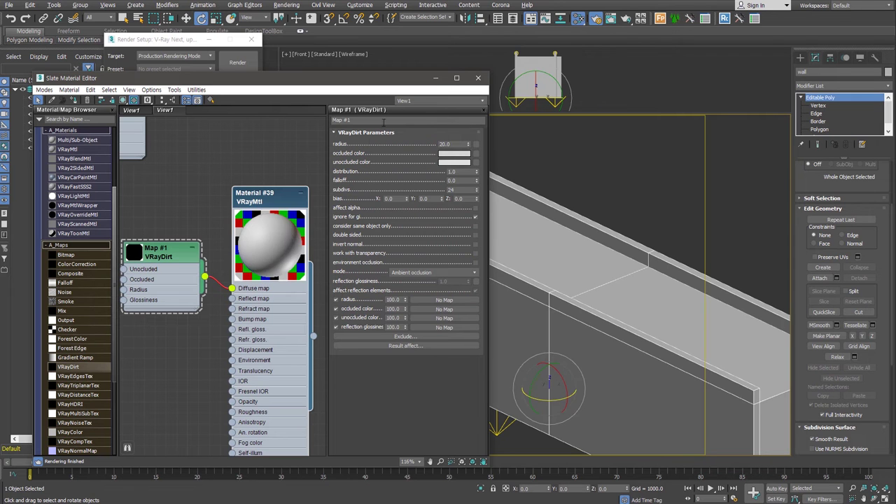
# Name both the dirt map and the material wall
pyautogui.click(360, 120)
pyautogui.write('wall')
pyautogui.press('Return')
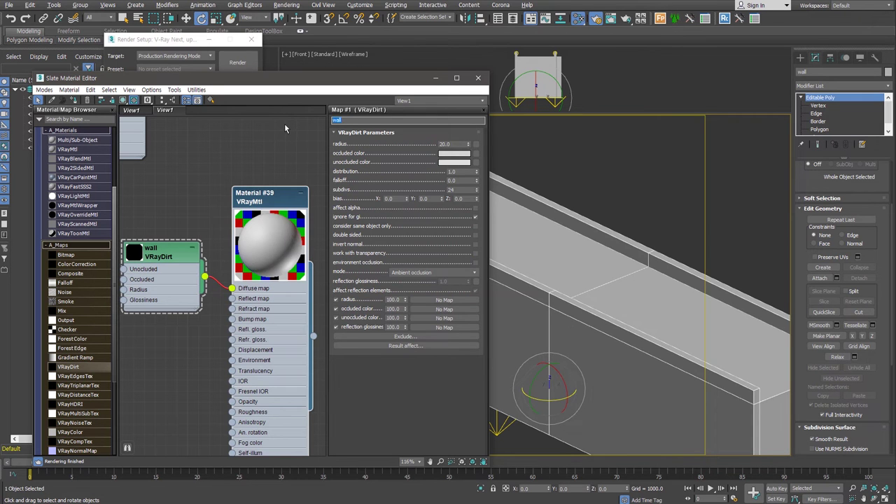
pyautogui.doubleClick(254, 197)
pyautogui.write('w')
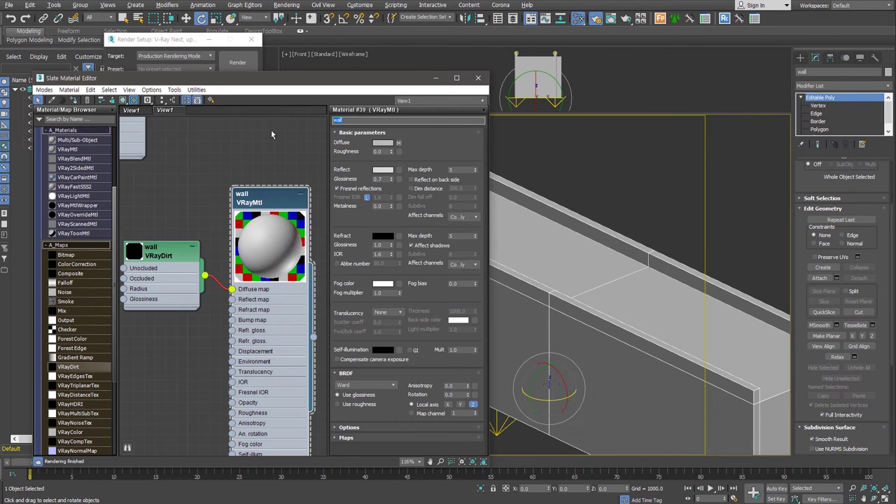
pyautogui.click(283, 344)
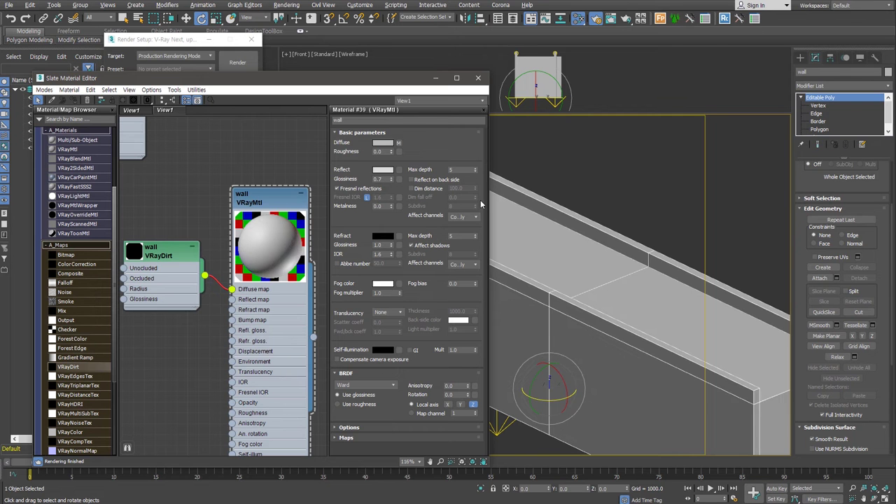
# Close the material editor and render the camera view
pyautogui.click(479, 78)
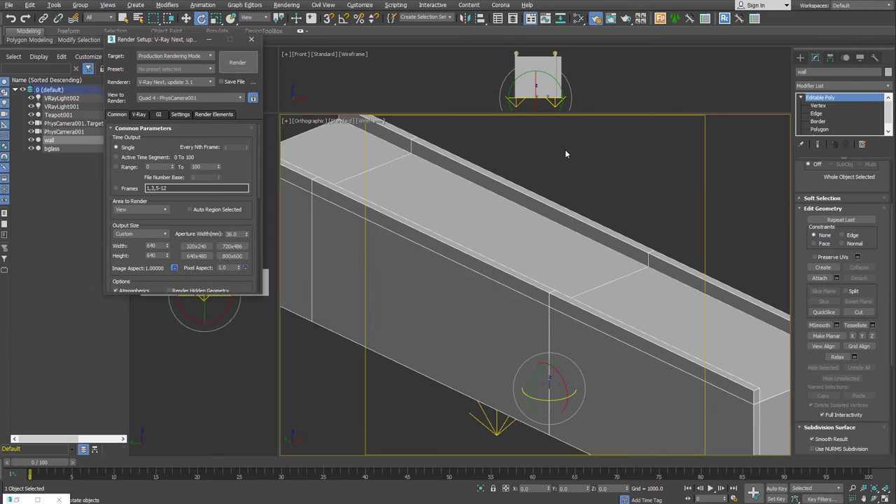
pyautogui.click(235, 65)
pyautogui.moveTo(199, 48); pyautogui.dragTo(521, 59)
pyautogui.press('F10')
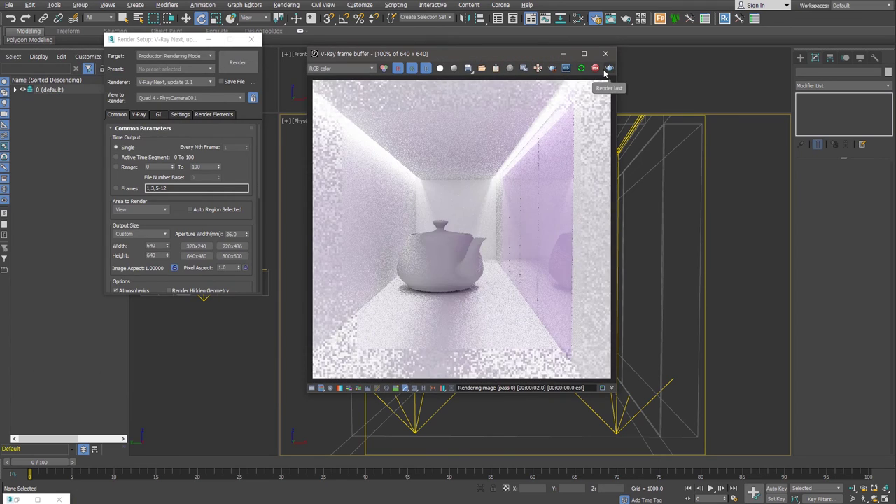
pyautogui.moveTo(532, 53); pyautogui.dragTo(512, 48)
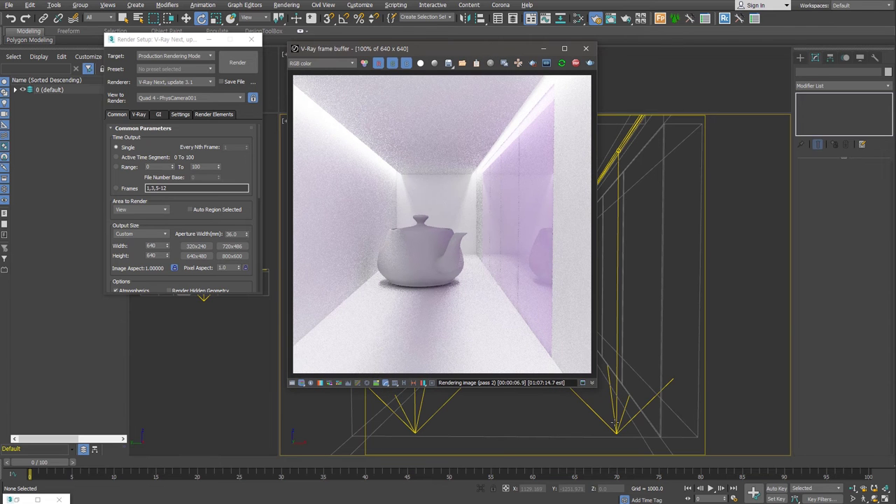
# Set VRayLight002 to multiplier 15 and colour temperature 5200
pyautogui.click(701, 382)
pyautogui.doubleClick(860, 226)
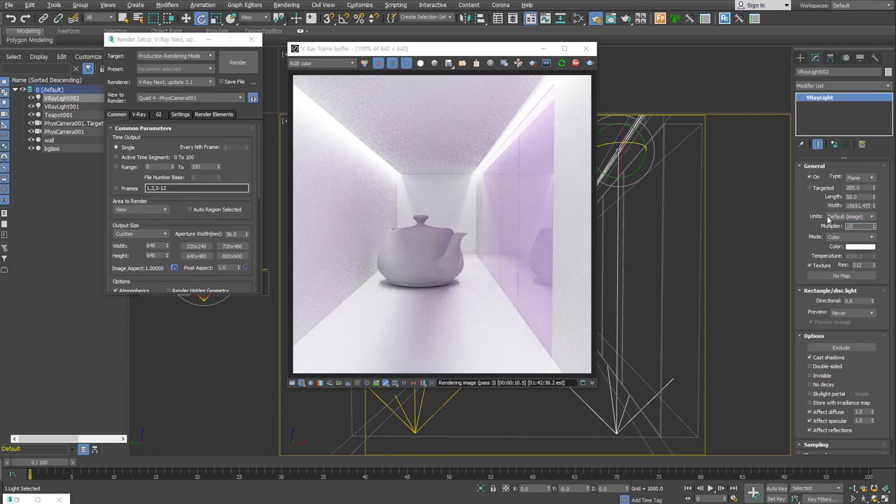
pyautogui.click(860, 247)
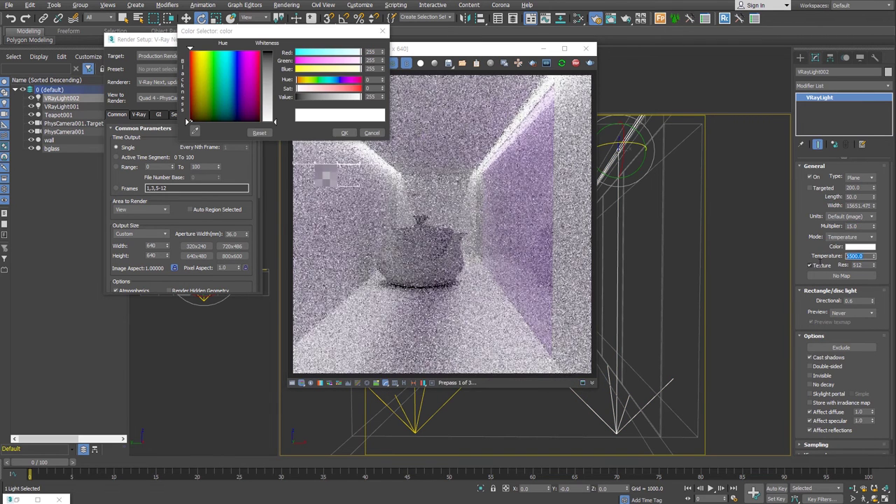
pyautogui.write('5200')
pyautogui.press('Return')
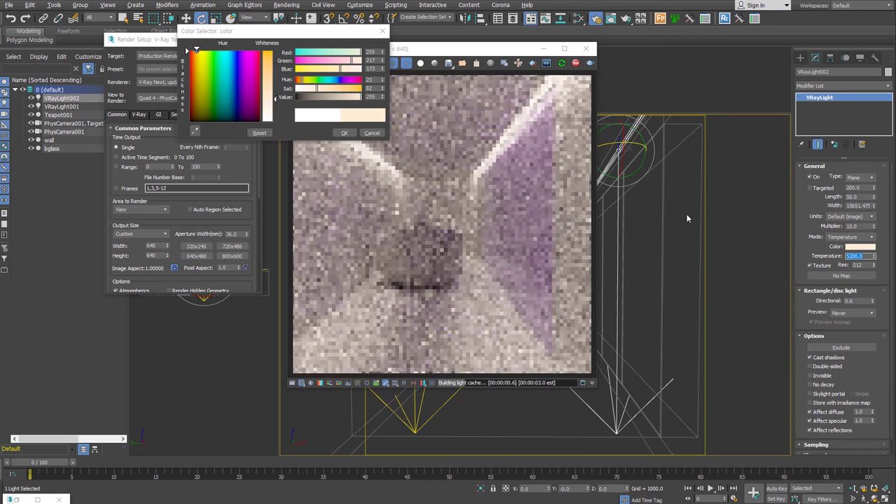
pyautogui.press('Escape')
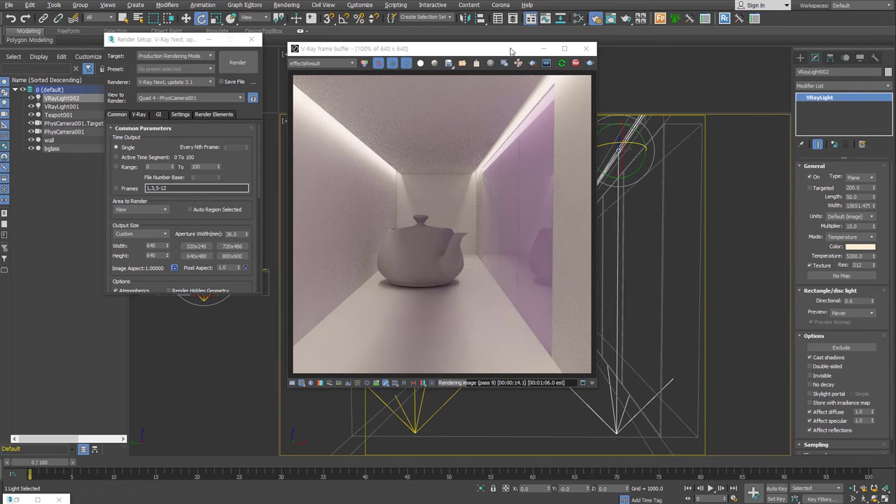
pyautogui.moveTo(530, 49); pyautogui.dragTo(348, 63)
# Move the teapot to a new spot and enlarge it to a radius of about 1210
pyautogui.click(519, 325)
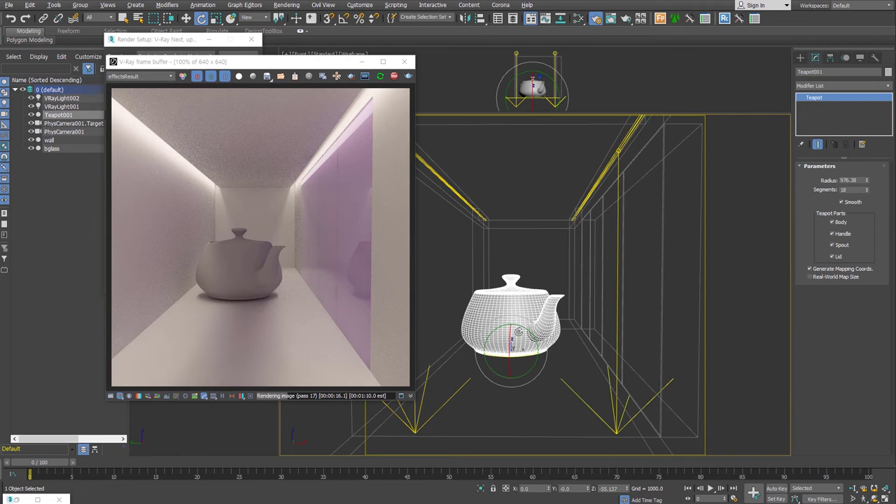
pyautogui.rightClick(515, 319)
pyautogui.click(523, 329)
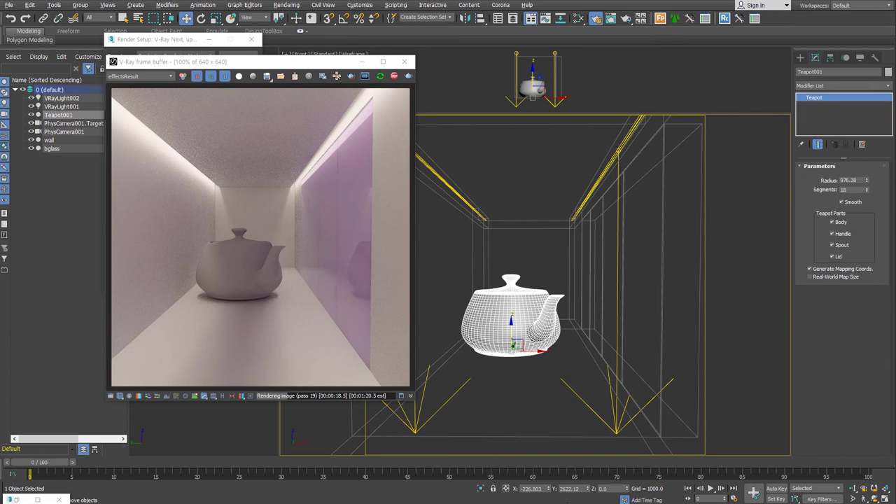
pyautogui.moveTo(515, 344); pyautogui.dragTo(591, 500)
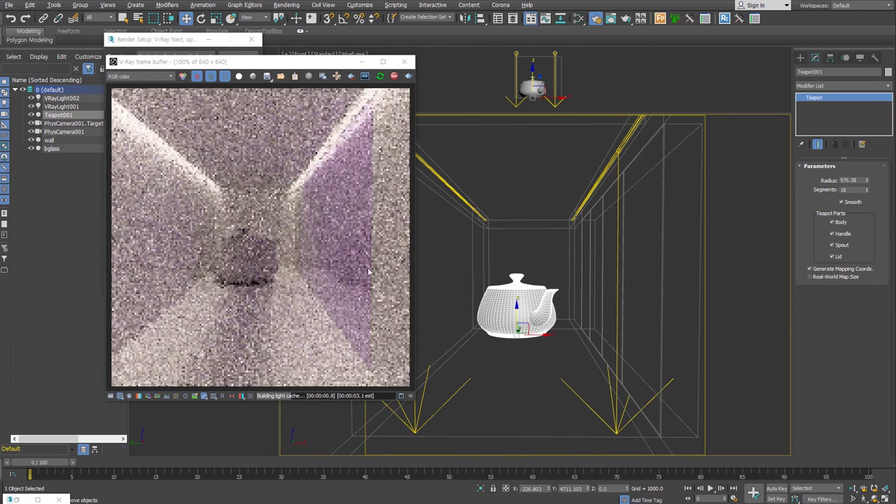
pyautogui.moveTo(864, 181); pyautogui.dragTo(866, 168)
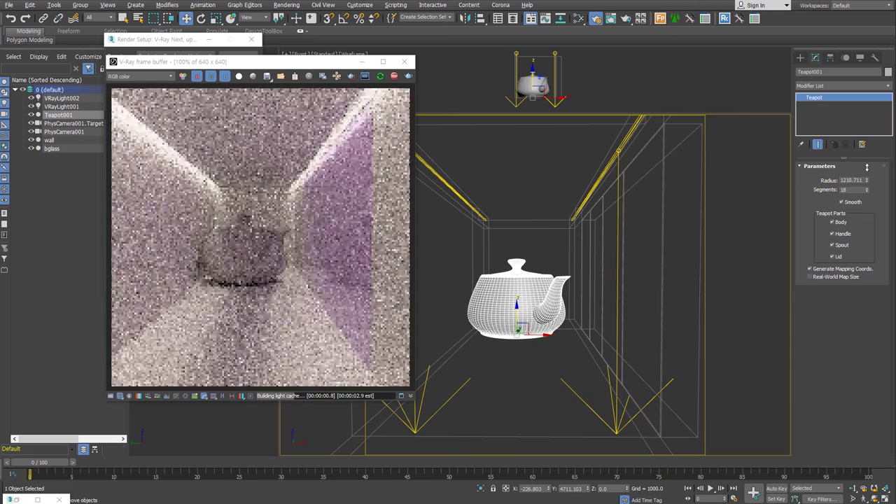
# Give the teapot the brown metal material from the project library and check the re-render
pyautogui.moveTo(312, 66); pyautogui.dragTo(715, 61)
pyautogui.press('m')
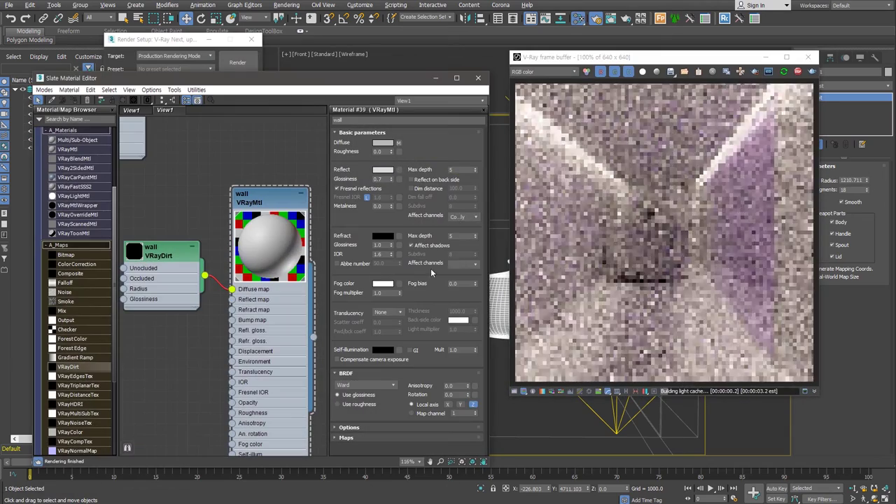
pyautogui.scroll(5, 77, 182)
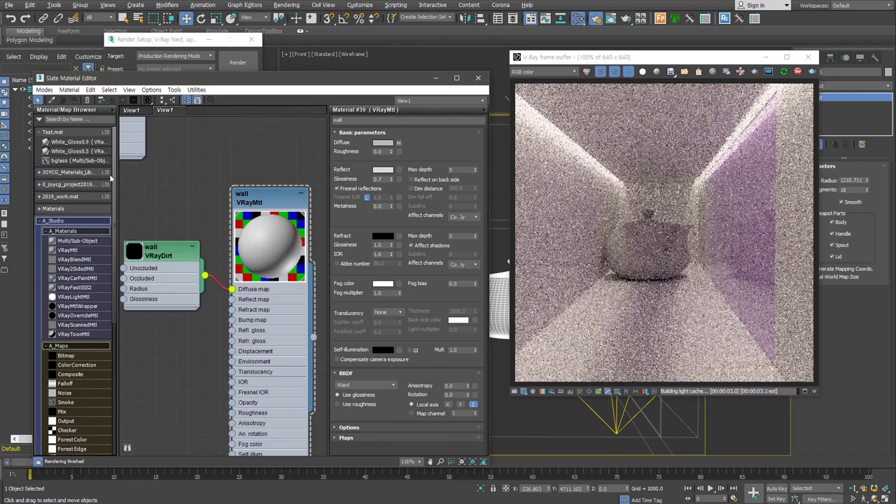
pyautogui.click(87, 185)
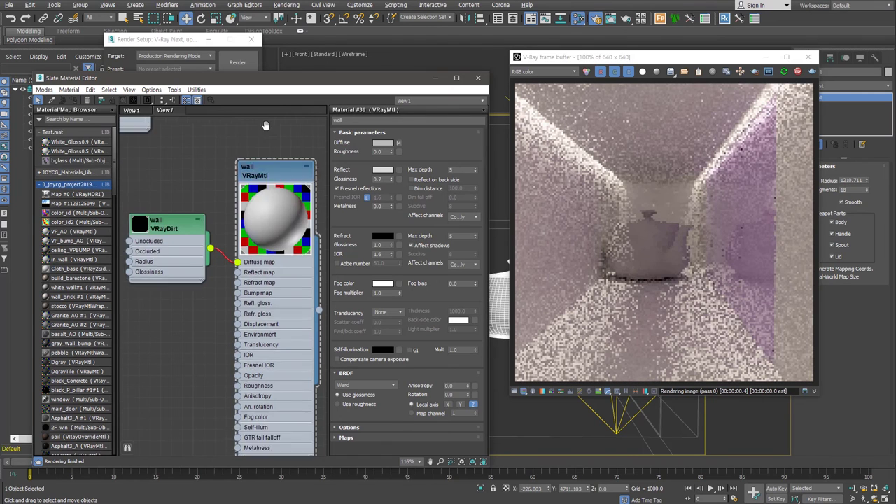
pyautogui.moveTo(128, 430); pyautogui.dragTo(194, 189, button='middle')
pyautogui.scroll(-10, 82, 280)
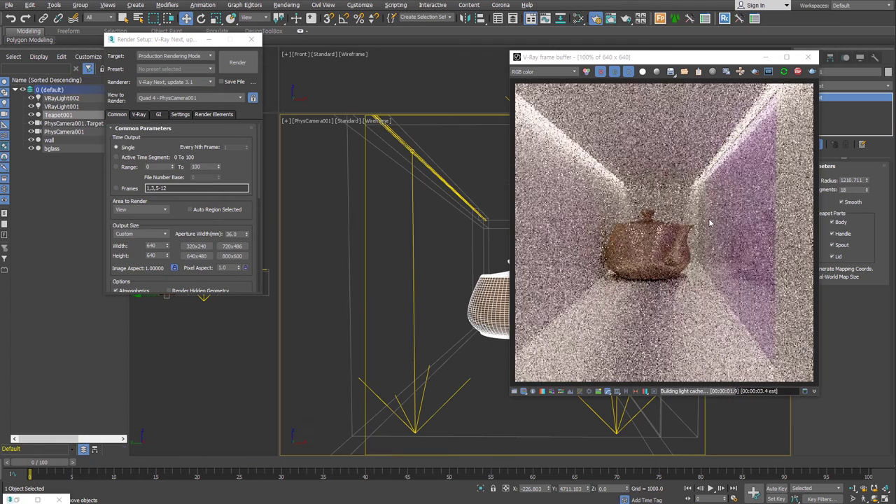
pyautogui.click(478, 78)
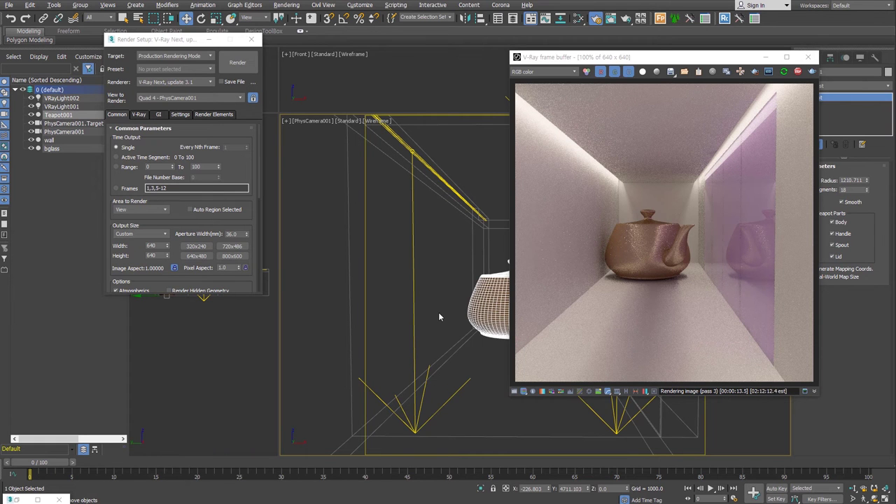
pyautogui.moveTo(692, 56); pyautogui.dragTo(612, 56)
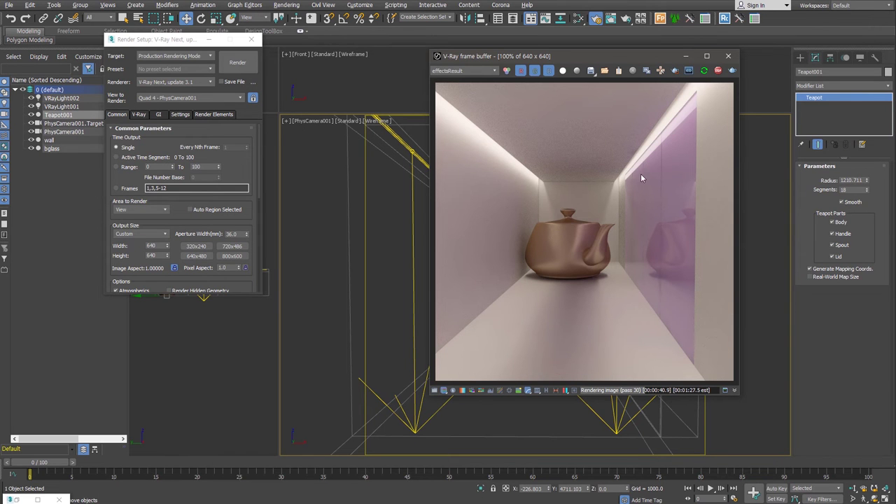
pyautogui.moveTo(642, 62); pyautogui.dragTo(695, 62)
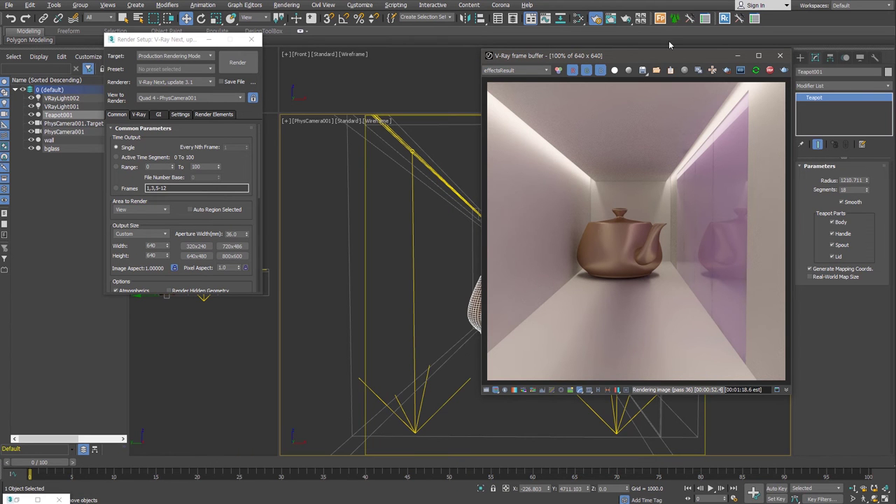
# Add override Material #40 with the purple glass Material #38 as its base material
pyautogui.click(644, 18)
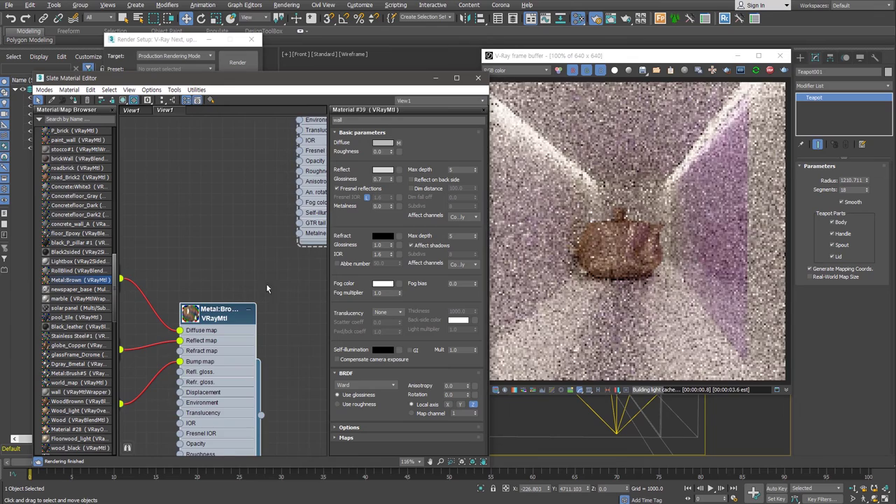
pyautogui.scroll(-2, 267, 288)
pyautogui.moveTo(267, 288)
pyautogui.mouseDown(button='middle')
pyautogui.moveTo(223, 230)
pyautogui.moveTo(184, 220)
pyautogui.mouseUp(button='middle')
pyautogui.rightClick(203, 245)
pyautogui.click(259, 418)
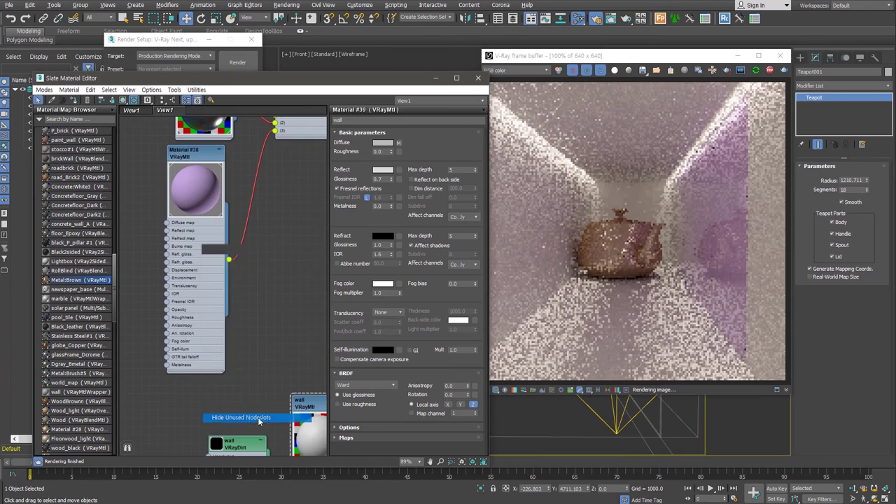
pyautogui.scroll(-10, 109, 372)
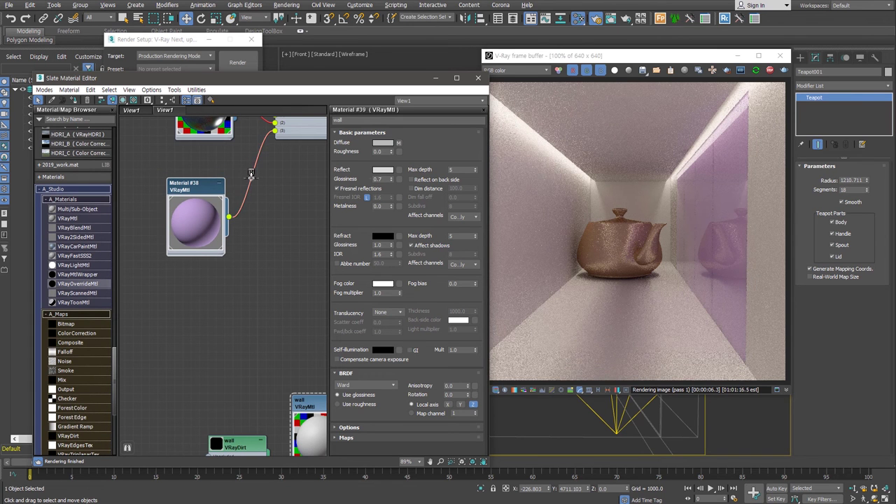
pyautogui.moveTo(251, 173); pyautogui.dragTo(252, 176)
pyautogui.click(283, 192)
pyautogui.moveTo(192, 191)
pyautogui.mouseDown()
pyautogui.moveTo(147, 175)
pyautogui.moveTo(149, 159)
pyautogui.mouseUp()
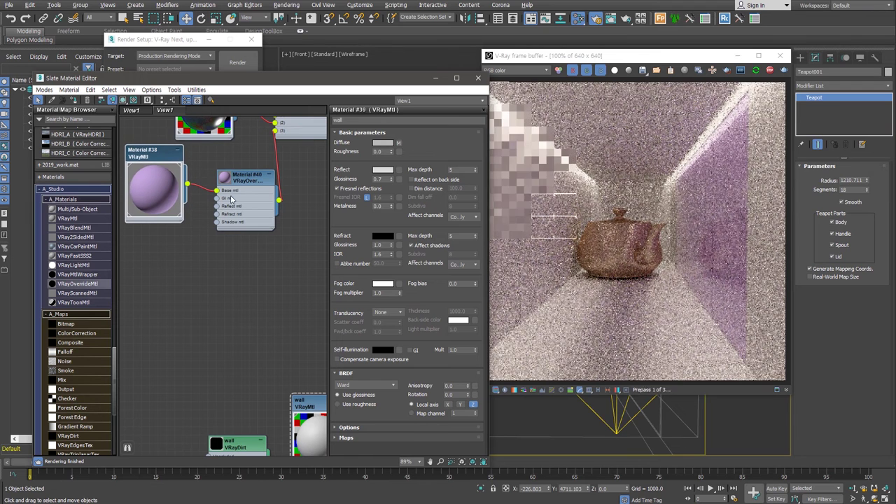
pyautogui.click(231, 199)
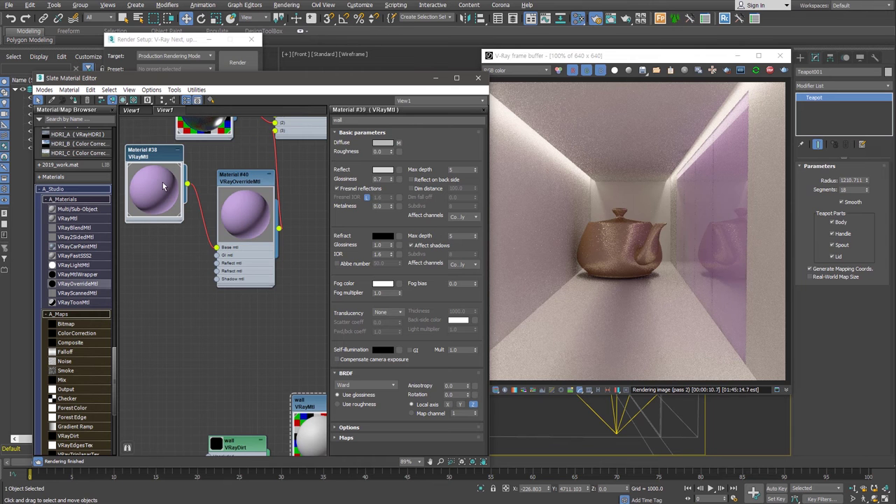
# Create a new VRayMtl, Material #41, and connect it to the override's GI slot
pyautogui.moveTo(163, 186); pyautogui.dragTo(173, 194)
pyautogui.moveTo(67, 217); pyautogui.dragTo(171, 258)
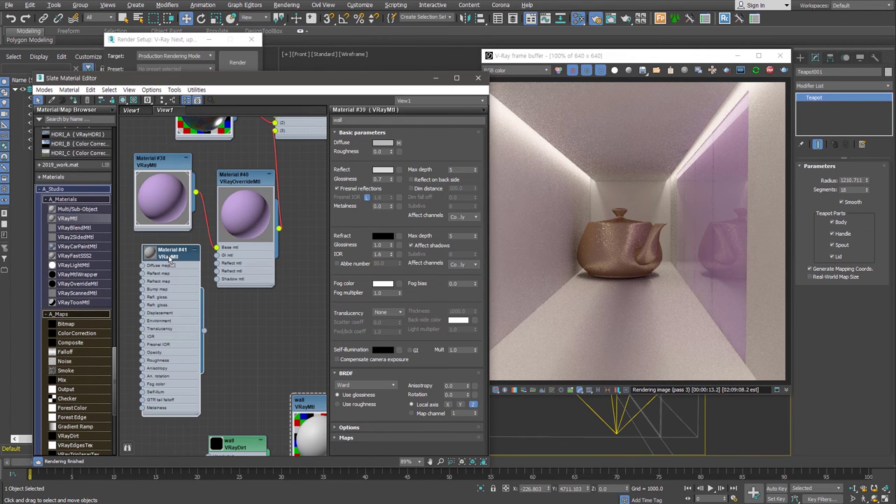
pyautogui.rightClick(170, 258)
pyautogui.click(203, 203)
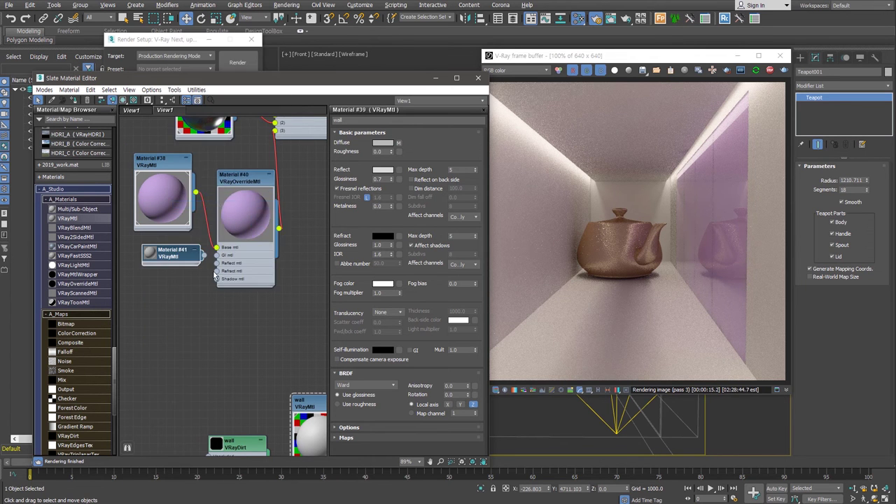
pyautogui.moveTo(204, 255); pyautogui.dragTo(218, 262)
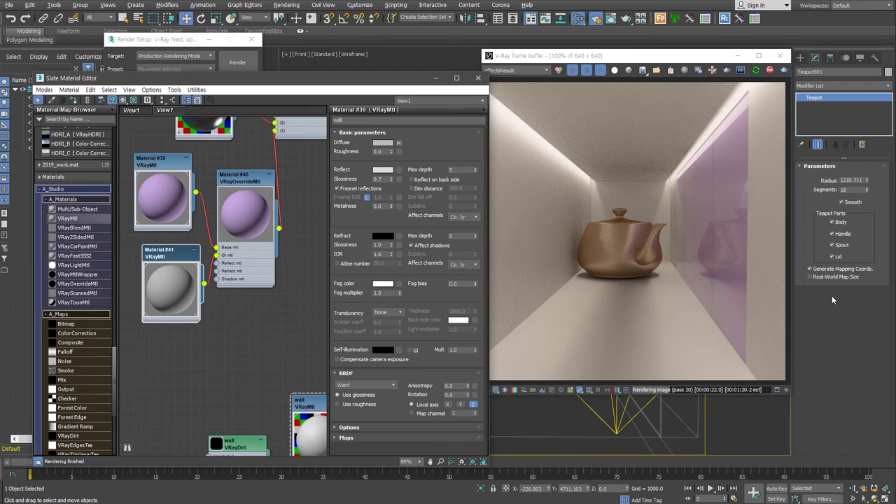
# Select a flat group of the wall's polygons using select-by-angle
pyautogui.click(647, 447)
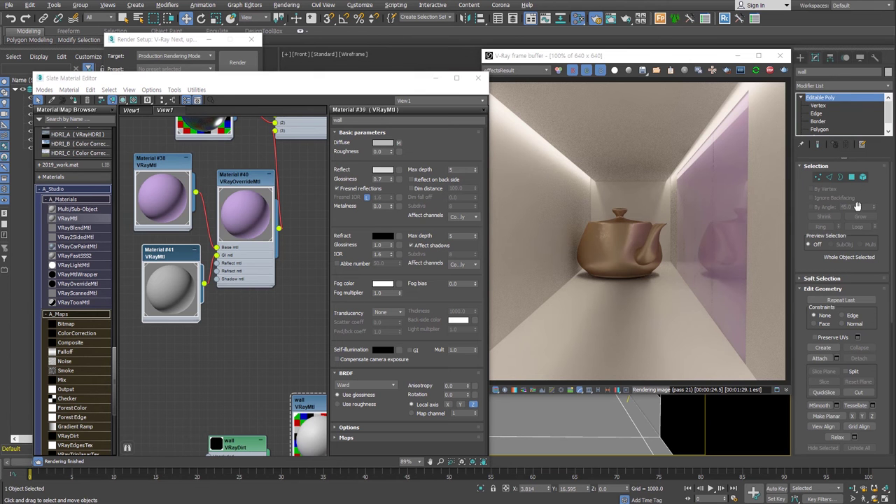
pyautogui.click(853, 178)
pyautogui.click(812, 207)
pyautogui.click(590, 430)
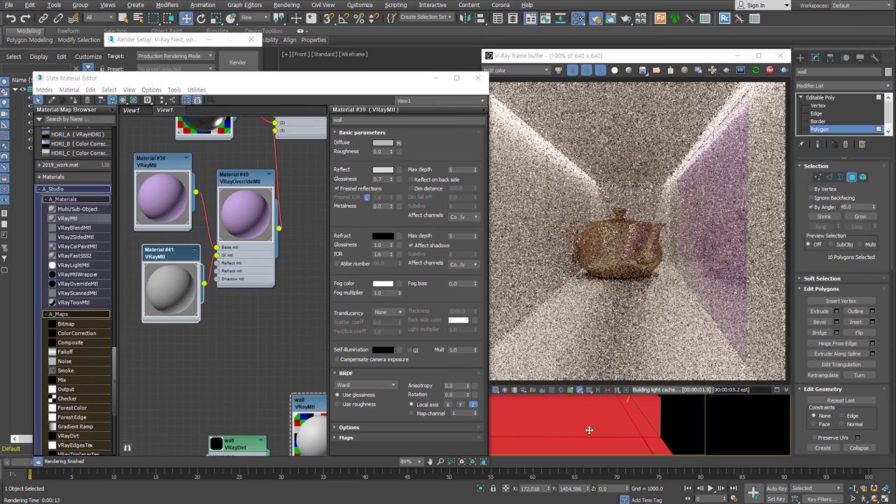
pyautogui.click(589, 430)
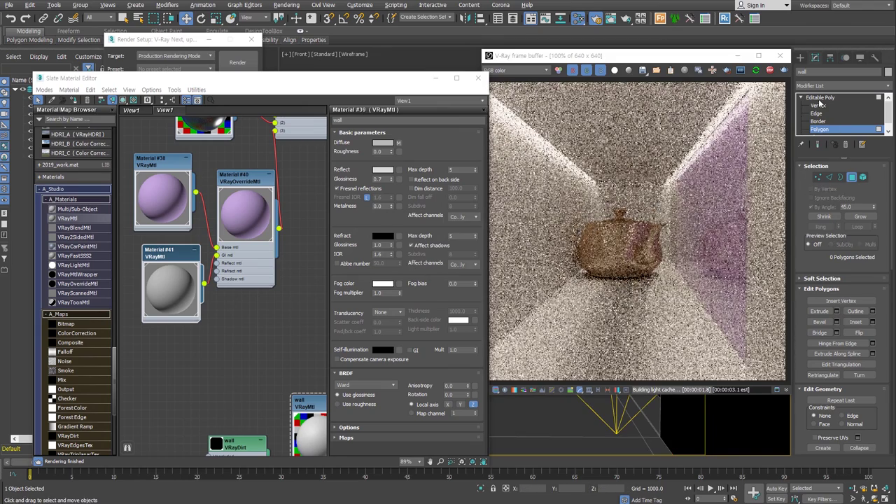
# Create floor Material #42 with white reflection, 0.85 glossiness and Ward BRDF
pyautogui.moveTo(274, 372)
pyautogui.mouseDown(button='middle')
pyautogui.moveTo(197, 244)
pyautogui.moveTo(140, 262)
pyautogui.mouseUp(button='middle')
pyautogui.moveTo(67, 217); pyautogui.dragTo(262, 222)
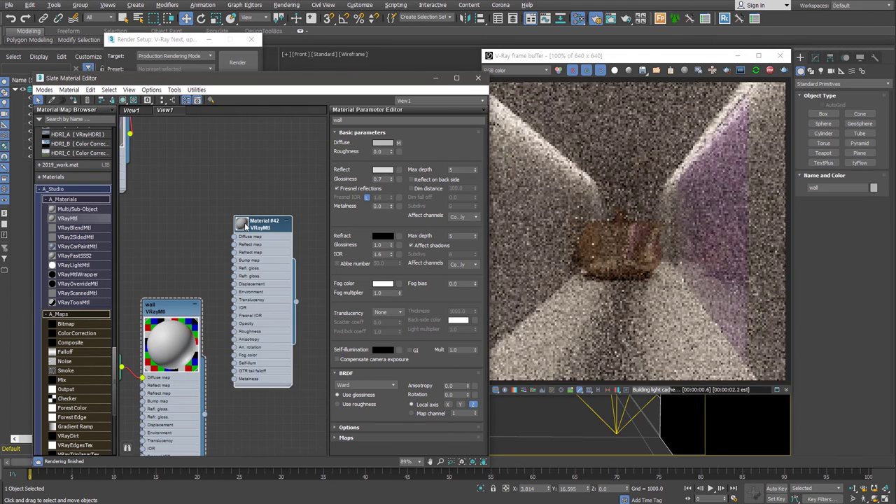
pyautogui.doubleClick(290, 219)
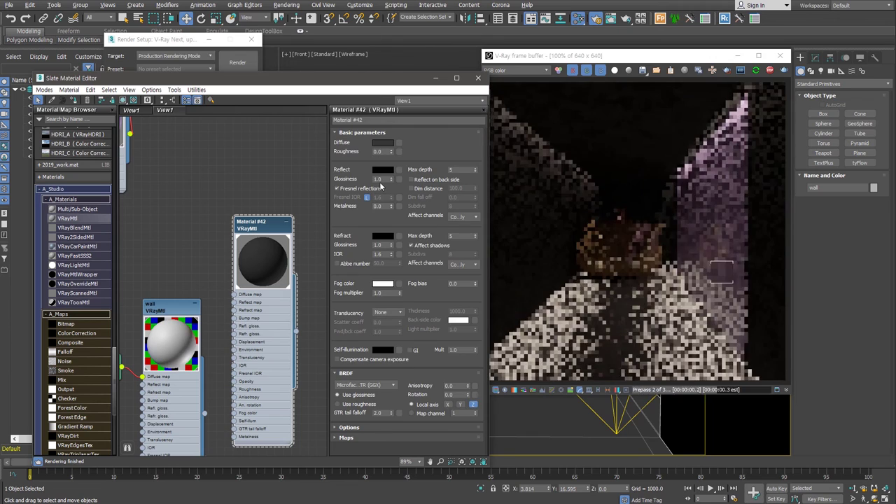
pyautogui.click(383, 171)
pyautogui.click(365, 112)
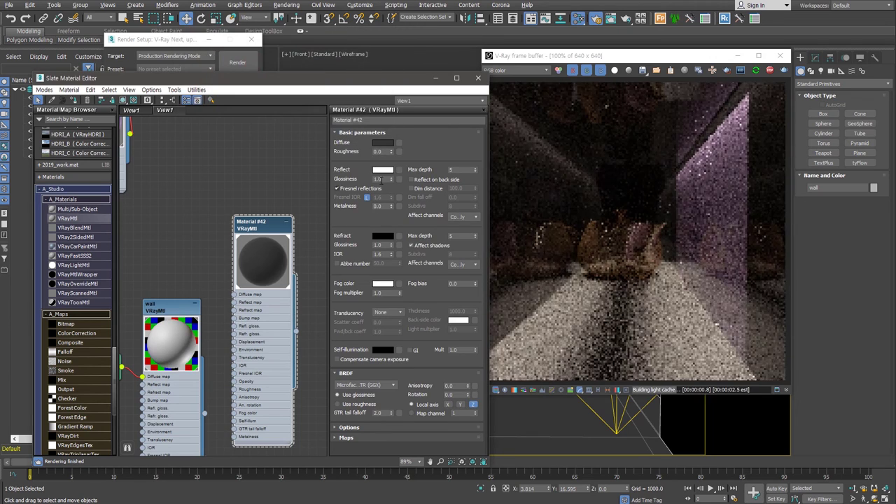
pyautogui.write('0.85')
pyautogui.press('Return')
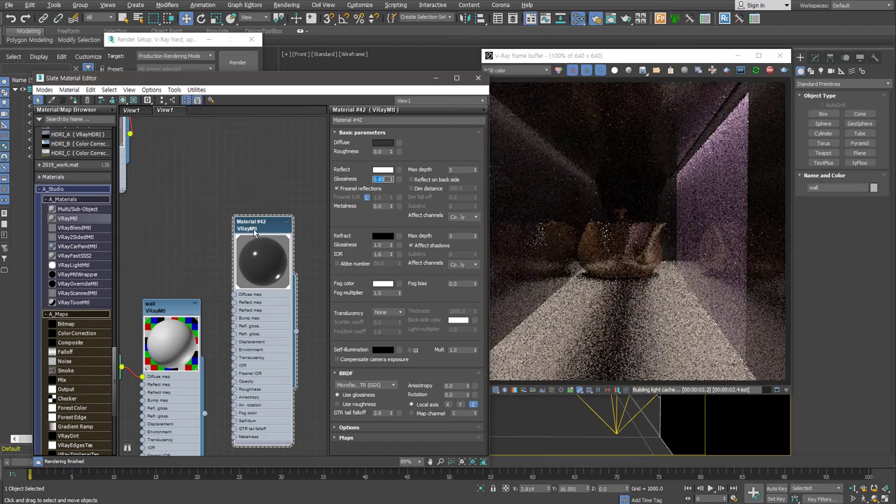
pyautogui.click(383, 385)
pyautogui.click(342, 406)
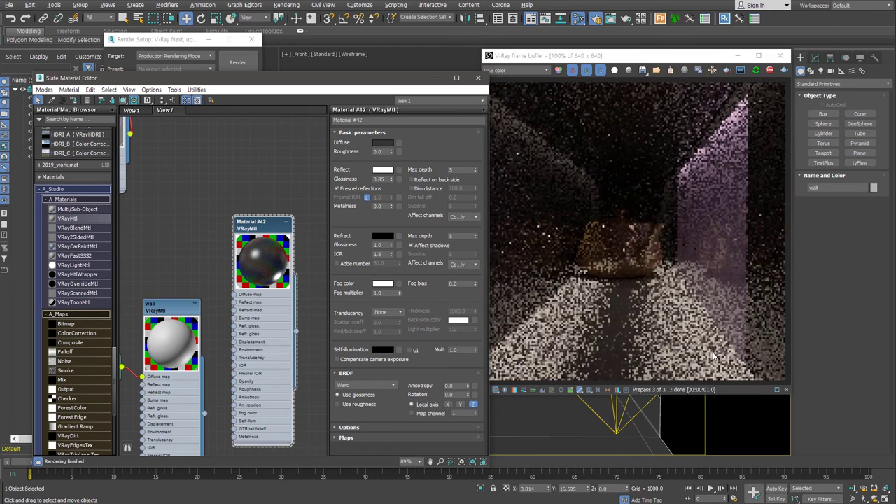
pyautogui.click(636, 434)
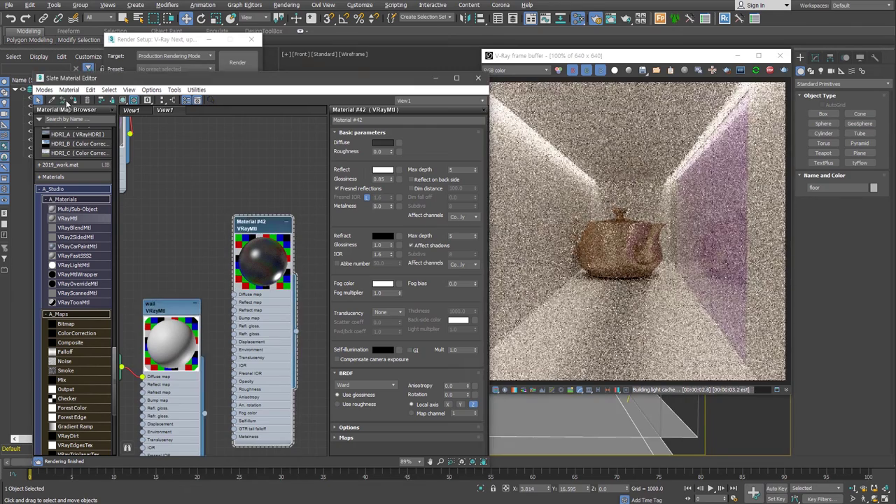
pyautogui.press('m')
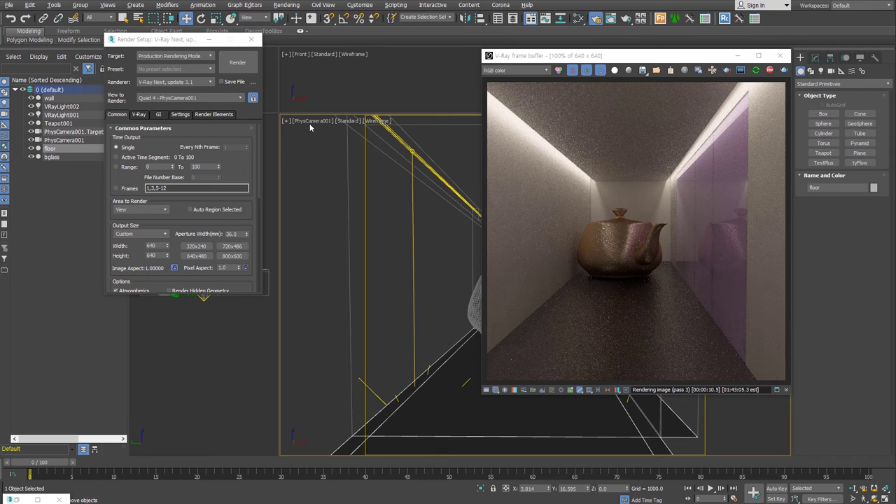
# Raise VRayLight001's multiplier to 20 and set PhysCamera001's manual exposure to 150 ISO
pyautogui.click(412, 202)
pyautogui.click(815, 58)
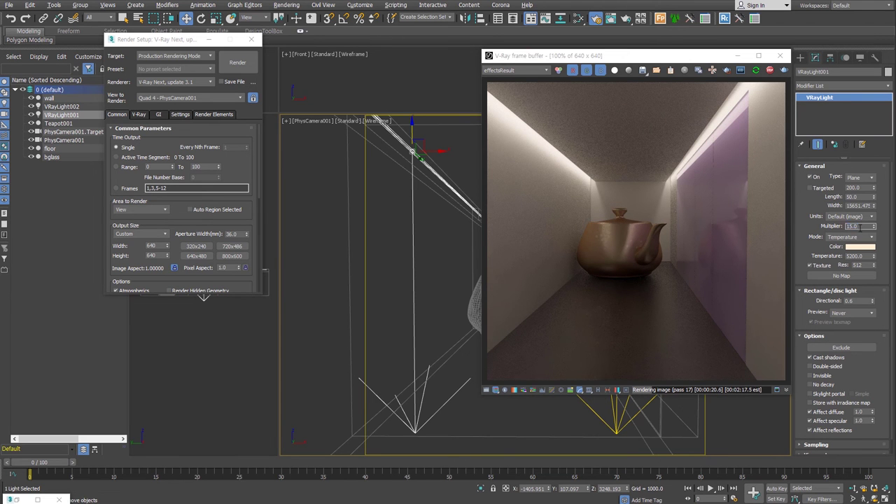
pyautogui.click(320, 121)
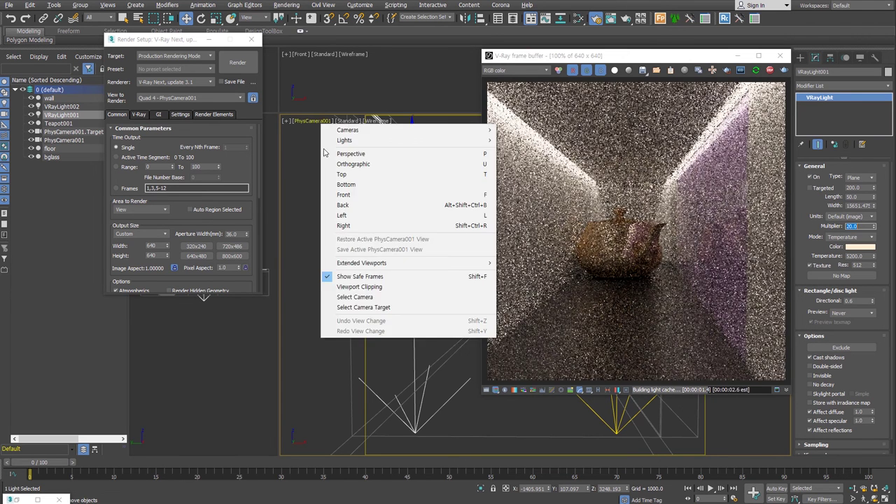
pyautogui.click(338, 362)
pyautogui.scroll(-2, 868, 409)
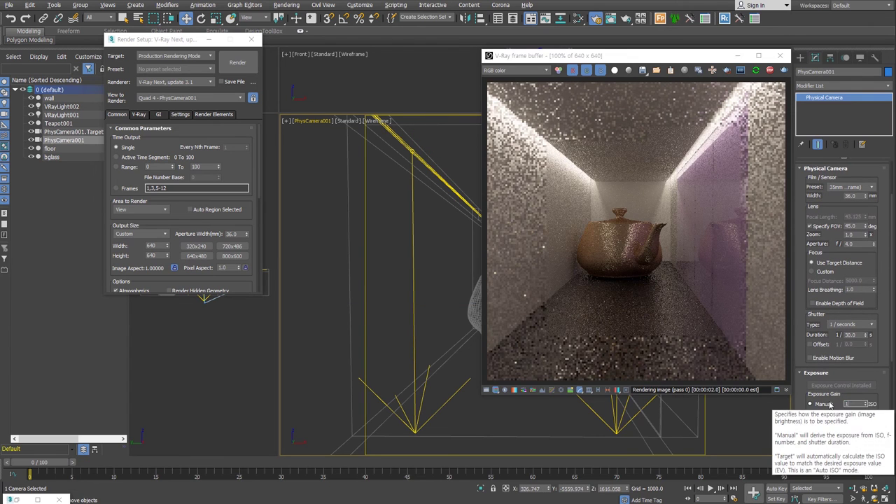
pyautogui.write('150')
pyautogui.press('Return')
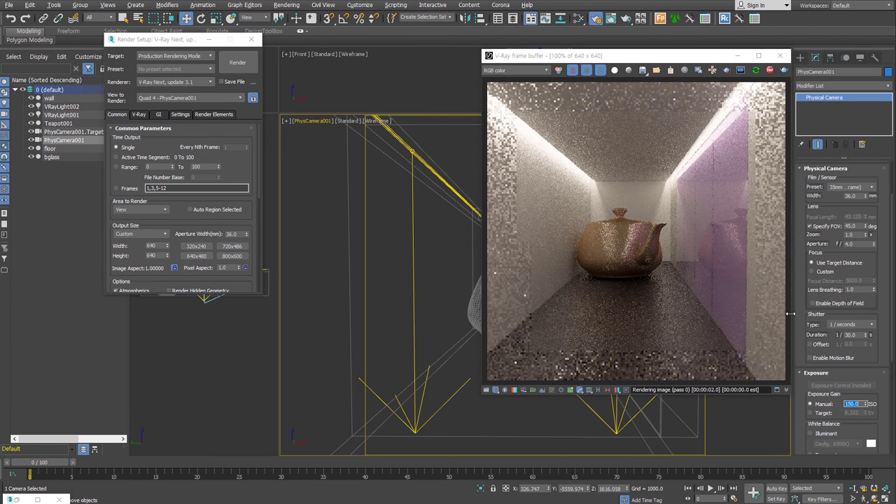
pyautogui.click(578, 18)
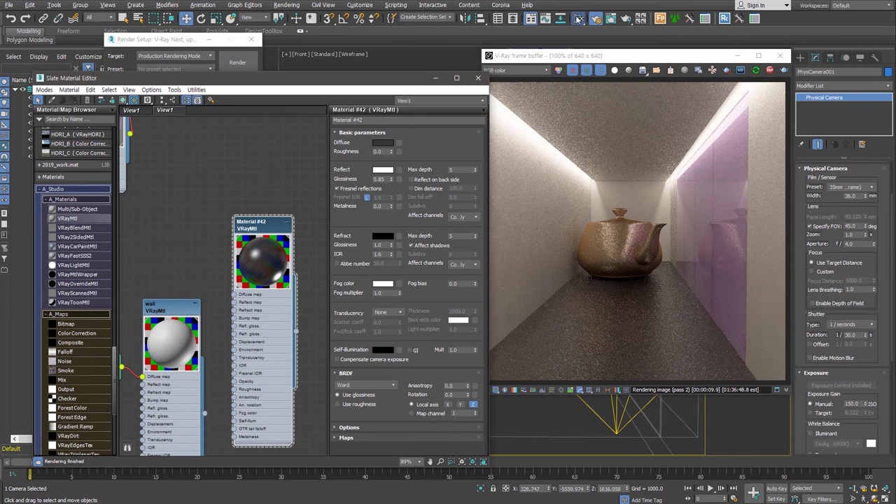
# Wire a new Falloff map, Map #2, into Material #36's reflection and show its parameters
pyautogui.moveTo(177, 193)
pyautogui.mouseDown(button='middle')
pyautogui.moveTo(217, 189)
pyautogui.moveTo(247, 264)
pyautogui.mouseUp(button='middle')
pyautogui.moveTo(226, 203); pyautogui.dragTo(223, 185)
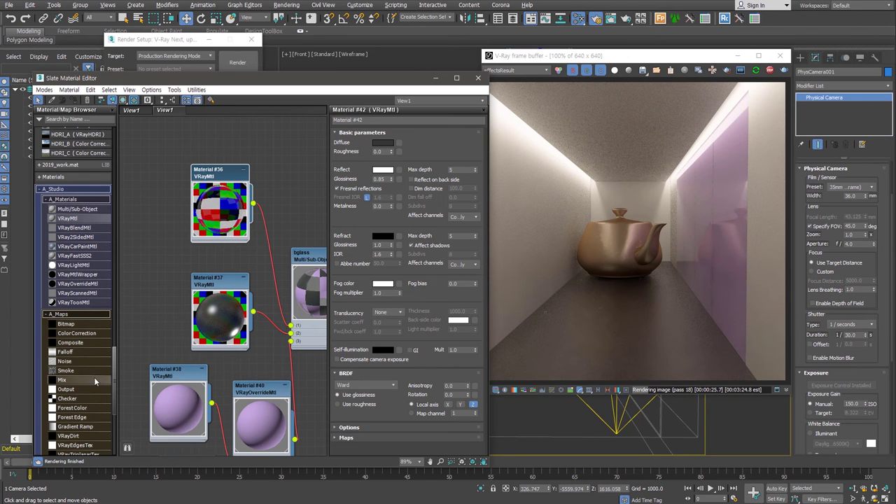
pyautogui.click(70, 354)
pyautogui.click(161, 237)
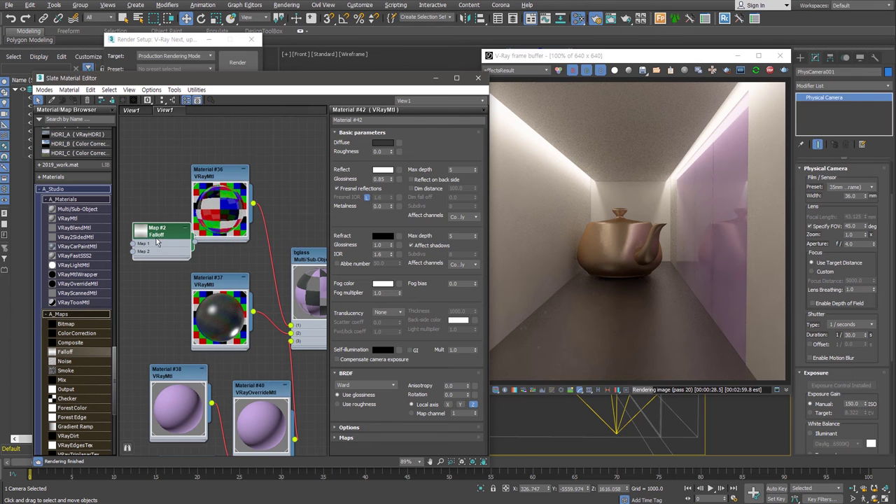
pyautogui.moveTo(206, 239); pyautogui.dragTo(199, 257)
pyautogui.click(218, 177)
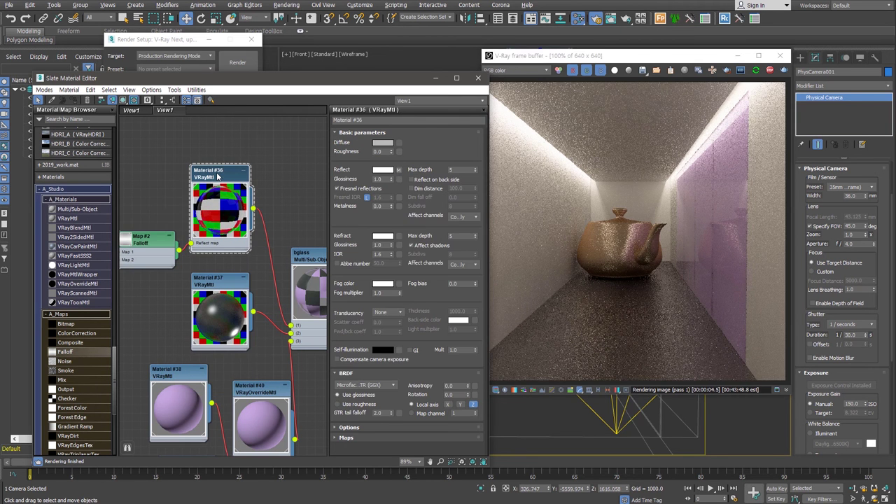
pyautogui.doubleClick(161, 243)
pyautogui.moveTo(161, 242); pyautogui.dragTo(186, 234, button='middle')
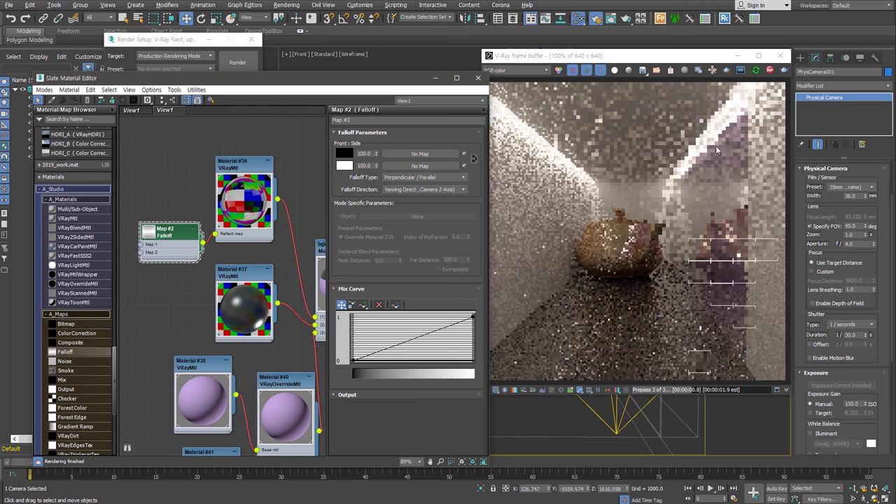
pyautogui.click(435, 180)
# Set the falloff to Fresnel with front colour grey 29 and side colour grey 155
pyautogui.click(422, 199)
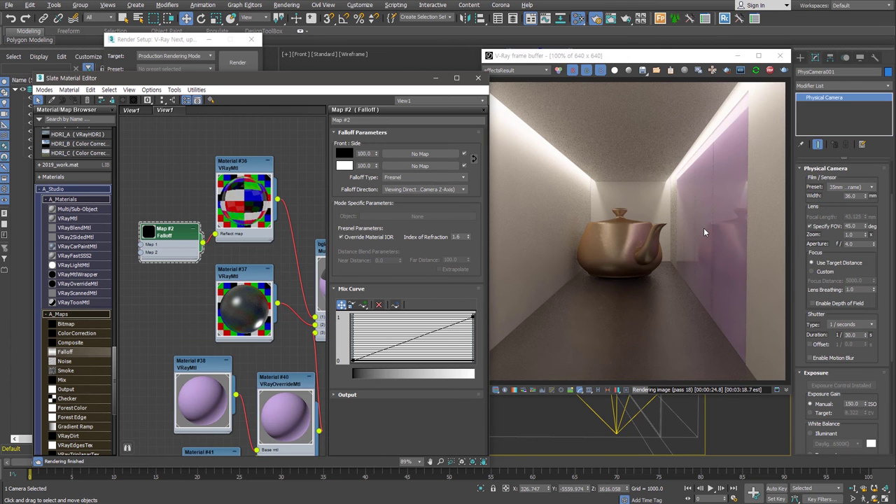
pyautogui.click(343, 167)
pyautogui.moveTo(350, 100); pyautogui.dragTo(339, 97)
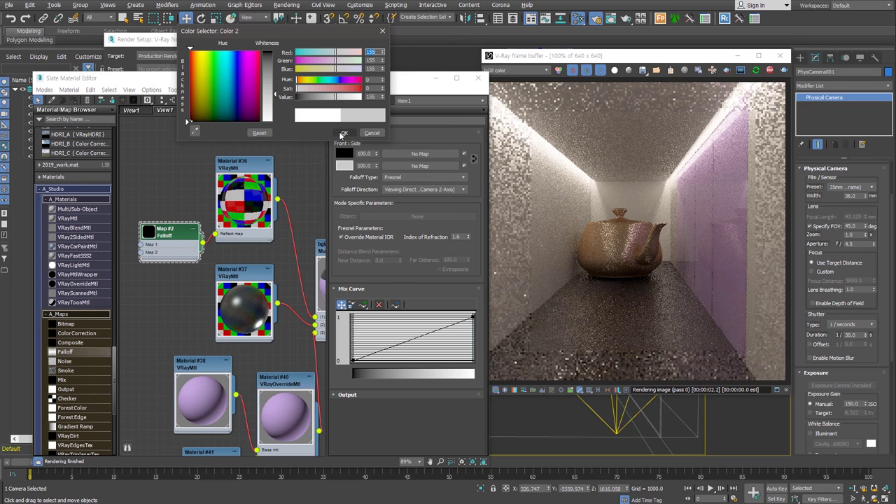
pyautogui.click(343, 153)
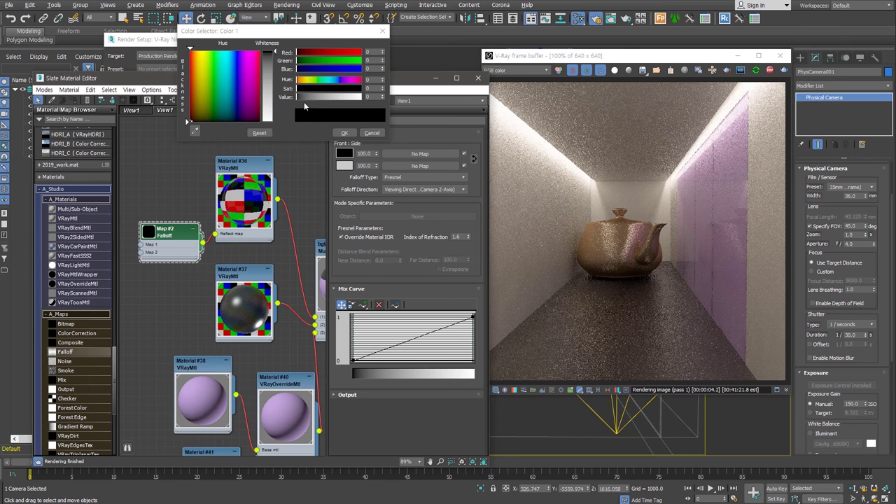
pyautogui.moveTo(301, 98); pyautogui.dragTo(303, 98)
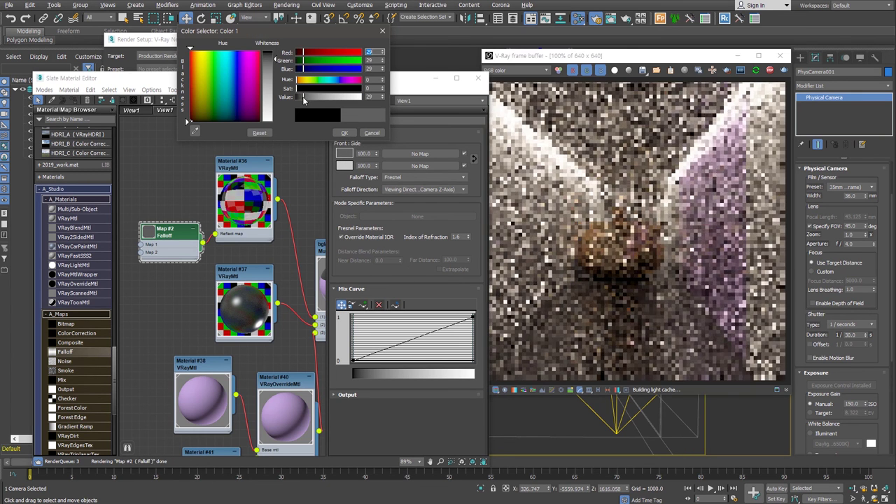
pyautogui.click(344, 133)
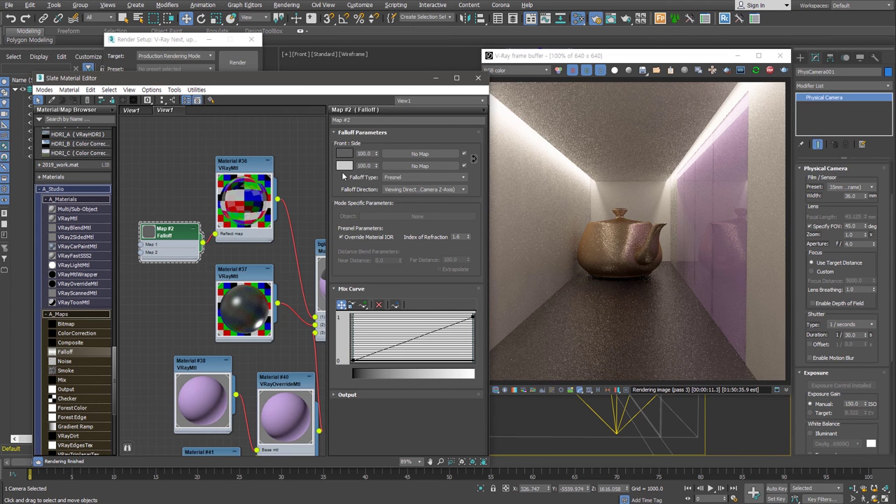
# Make the Falloff mix curve's end point Bezier-Corner and add a point for a gentle ramp
pyautogui.rightClick(473, 318)
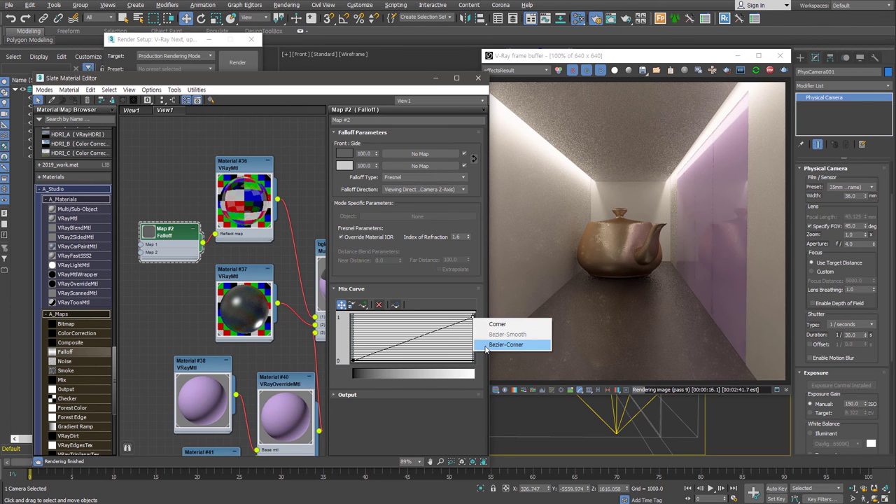
pyautogui.click(506, 345)
pyautogui.moveTo(467, 322)
pyautogui.mouseDown()
pyautogui.moveTo(448, 342)
pyautogui.moveTo(459, 358)
pyautogui.mouseUp()
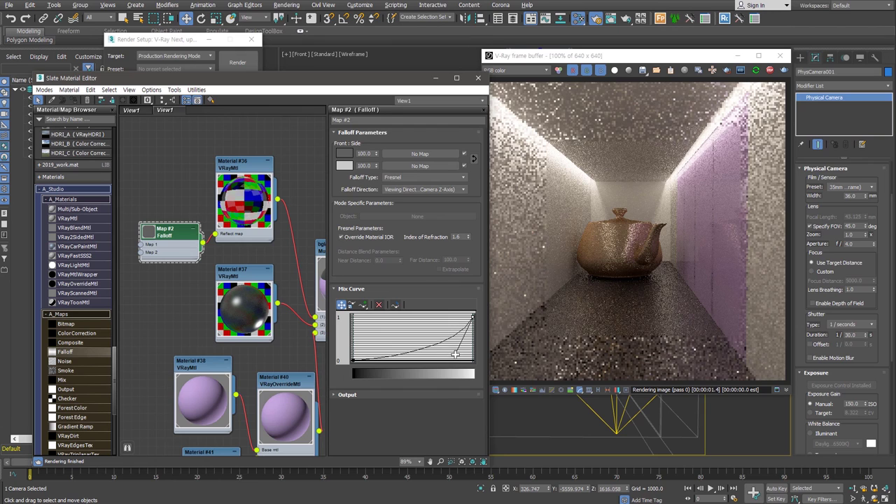
pyautogui.moveTo(452, 360); pyautogui.dragTo(390, 315)
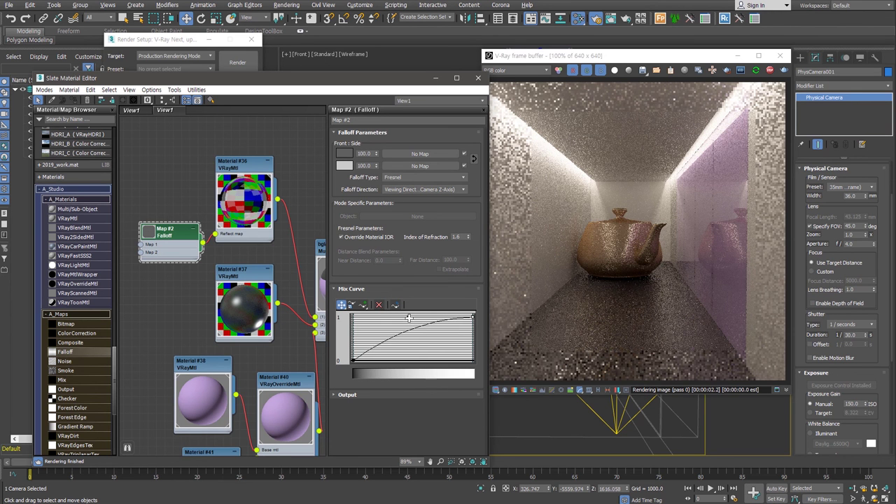
pyautogui.moveTo(393, 316); pyautogui.dragTo(441, 334)
# Add the bglass material to the Test.mat material library
pyautogui.moveTo(169, 251); pyautogui.dragTo(169, 228)
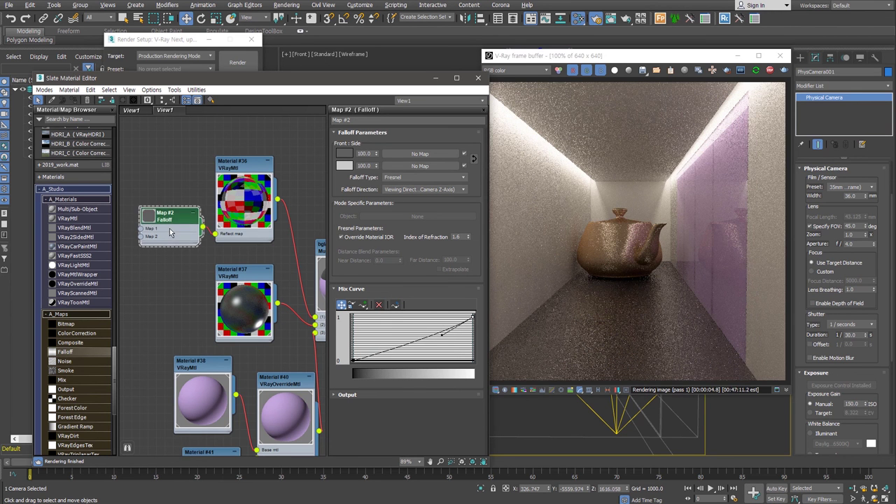
pyautogui.scroll(-2, 169, 228)
pyautogui.moveTo(328, 281); pyautogui.dragTo(273, 264, button='middle')
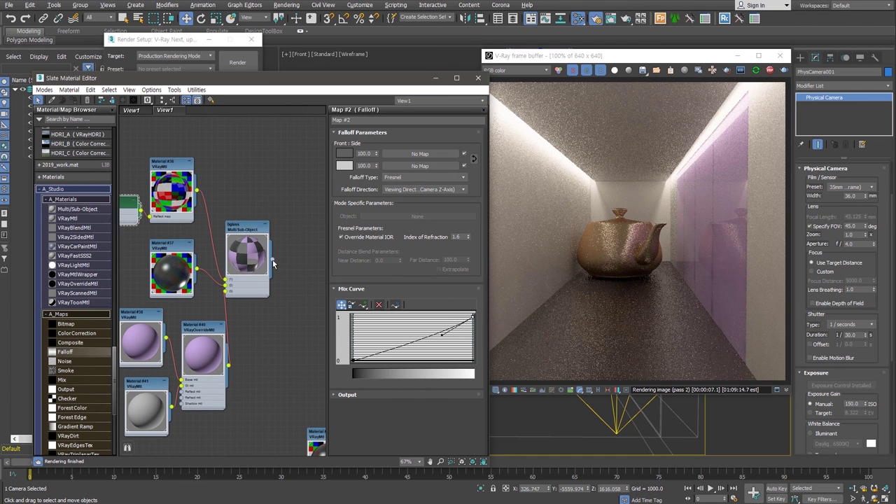
pyautogui.moveTo(273, 264); pyautogui.dragTo(75, 161)
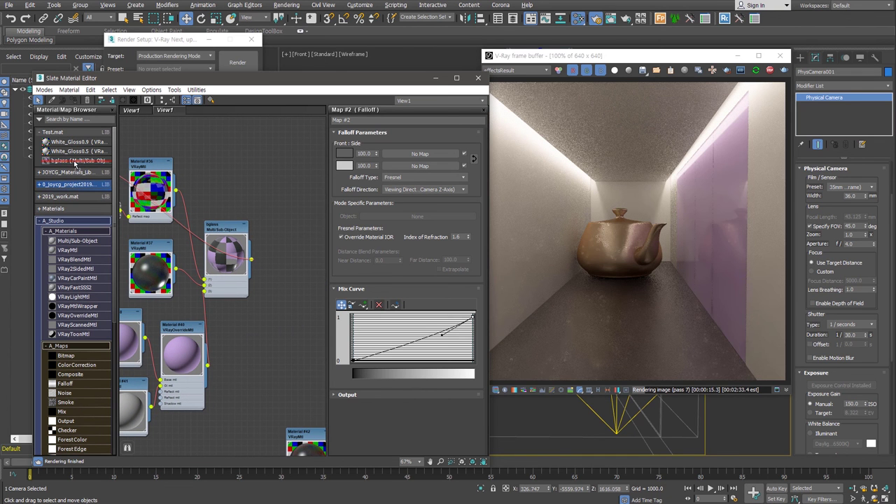
# Save the Test.mat library and move the purple material nodes aside on the canvas
pyautogui.rightClick(94, 134)
pyautogui.click(259, 161)
pyautogui.moveTo(268, 197); pyautogui.dragTo(259, 218, button='middle')
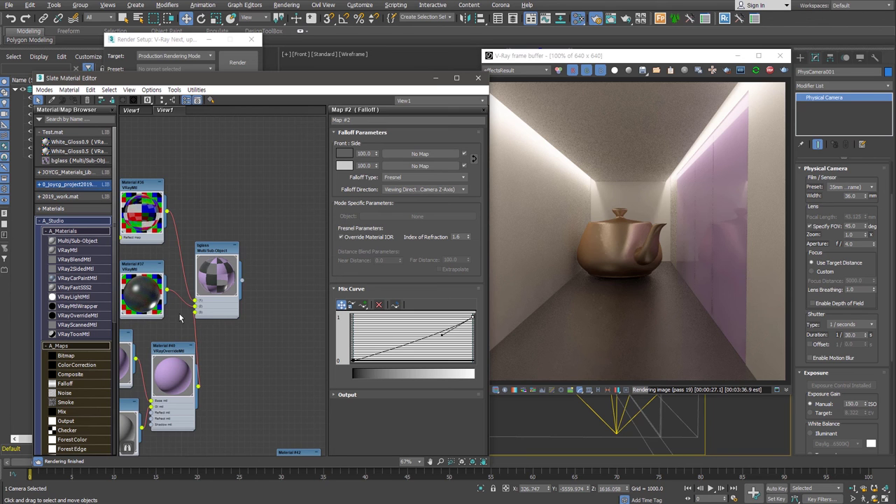
pyautogui.moveTo(180, 318); pyautogui.dragTo(256, 240, button='middle')
pyautogui.moveTo(249, 308)
pyautogui.mouseDown()
pyautogui.moveTo(206, 306)
pyautogui.moveTo(207, 430)
pyautogui.mouseUp()
# Add a new VRayMtl, Material #43, and wire it into a bglass Multi/Sub-Object slot
pyautogui.moveTo(224, 268); pyautogui.dragTo(213, 269)
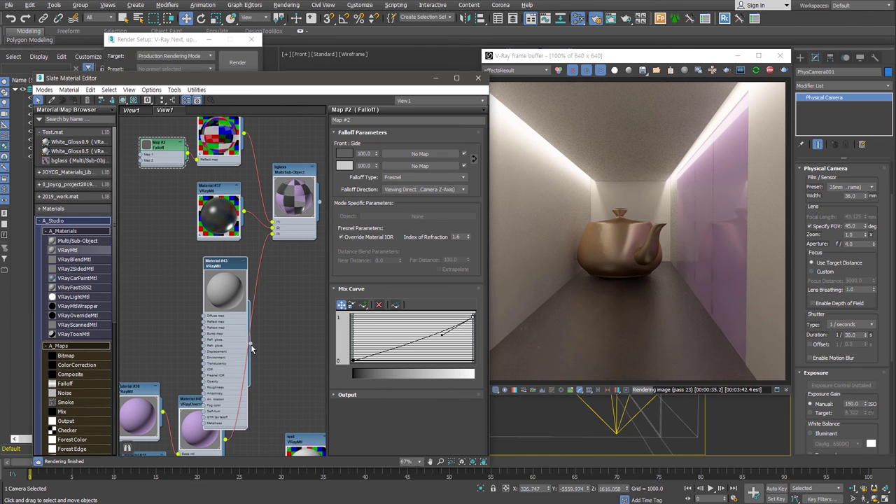
pyautogui.moveTo(252, 349); pyautogui.dragTo(275, 238)
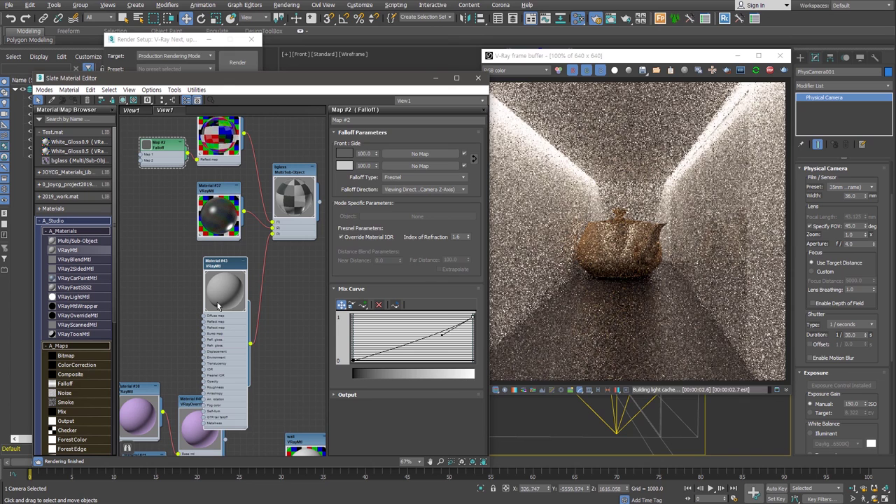
pyautogui.moveTo(238, 266); pyautogui.dragTo(225, 253)
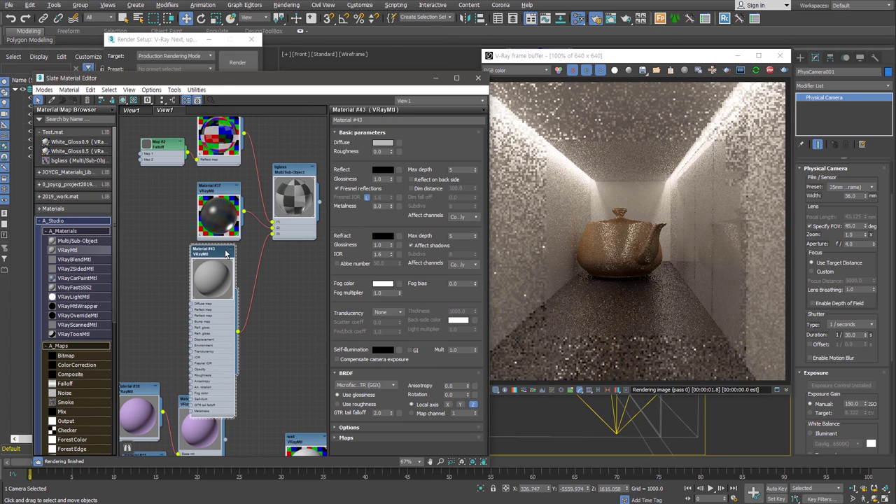
# Set Material #43's diffuse colour to black
pyautogui.click(383, 143)
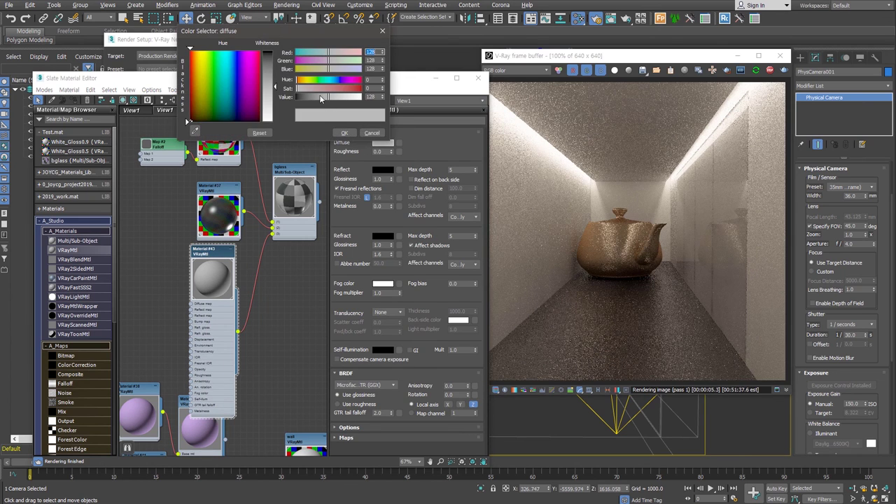
pyautogui.moveTo(321, 98); pyautogui.dragTo(297, 98)
pyautogui.click(343, 133)
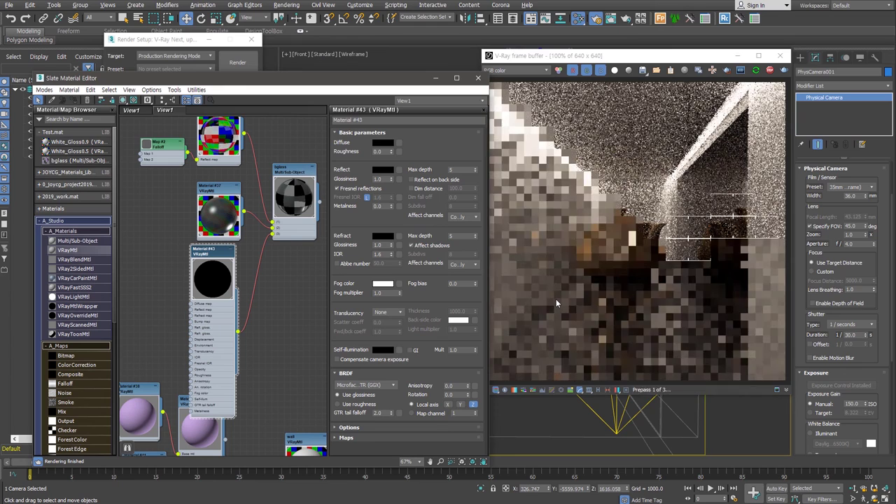
# Set Material #43's reflection colour to white and turn off Fresnel reflections
pyautogui.click(383, 169)
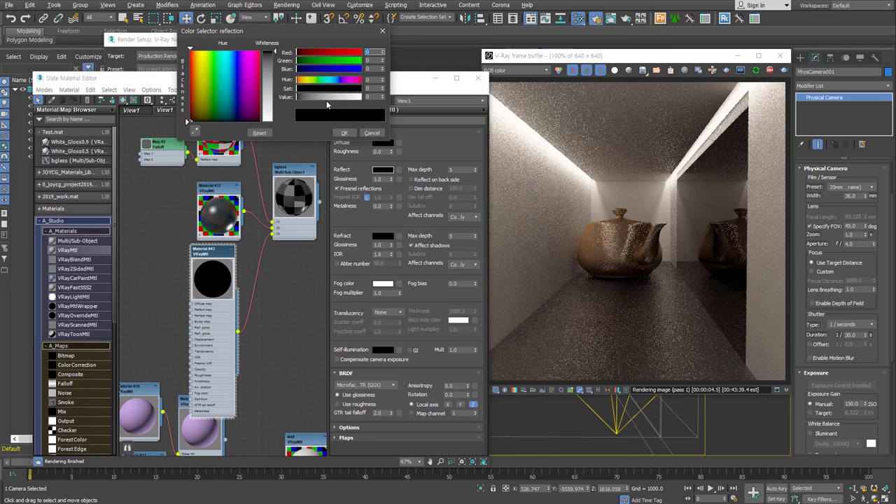
pyautogui.moveTo(301, 98); pyautogui.dragTo(363, 98)
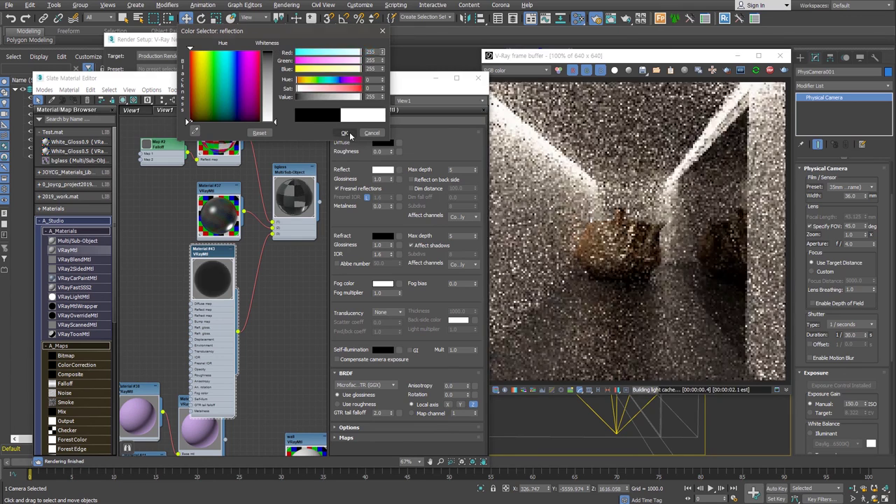
pyautogui.click(343, 133)
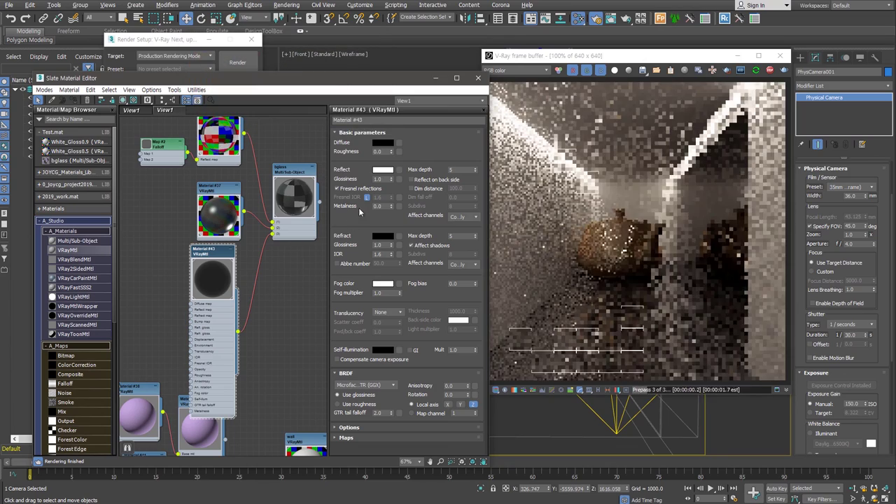
pyautogui.click(360, 188)
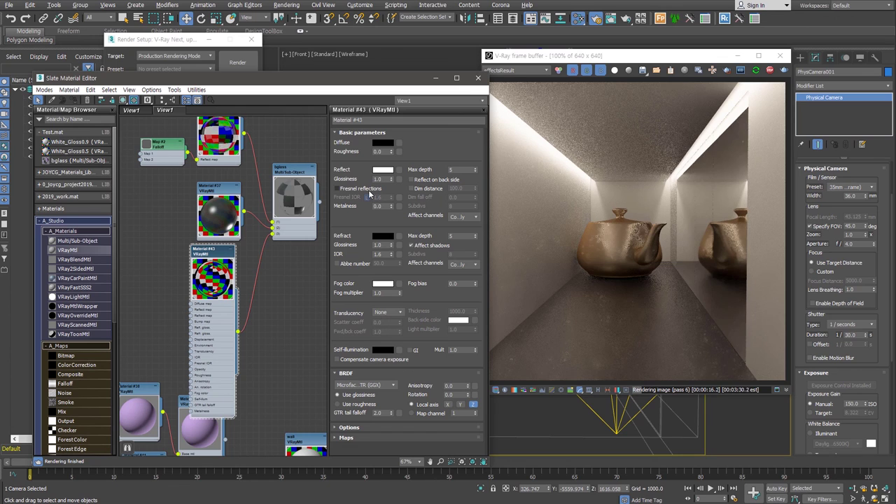
# Re-enable Fresnel reflections on Material #43 with IOR 20 and a grey 181 reflection colour
pyautogui.click(368, 190)
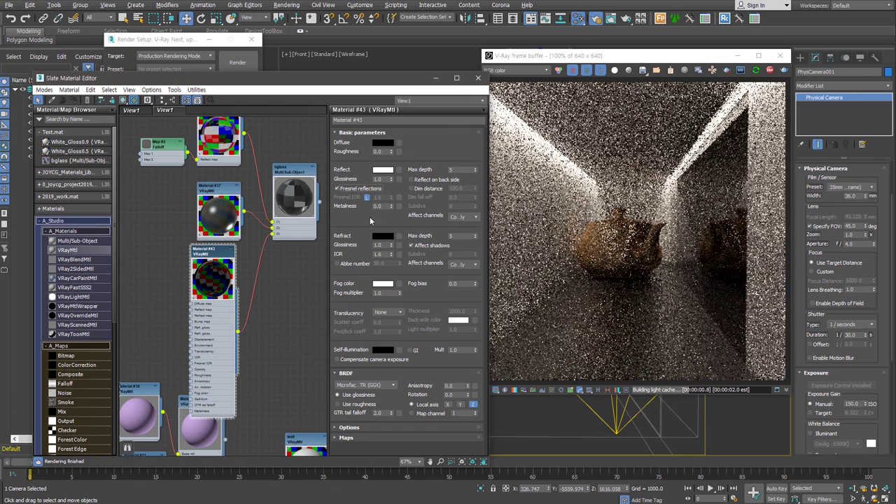
pyautogui.write('20')
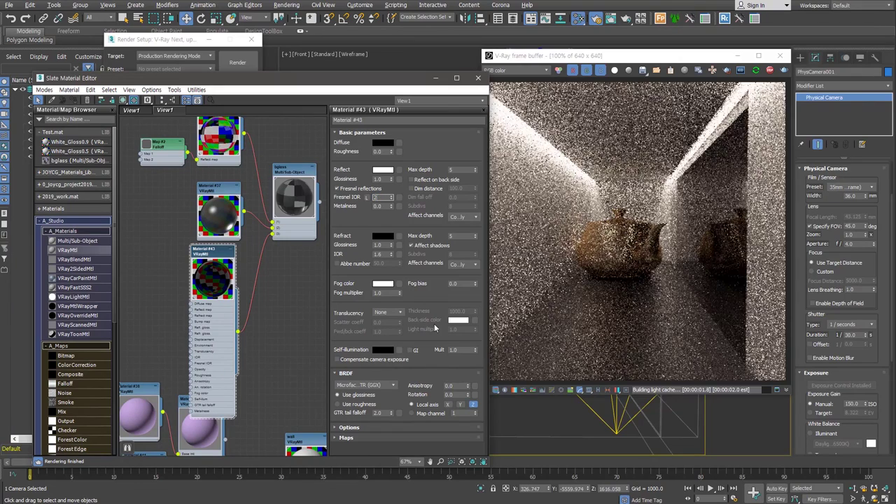
pyautogui.press('Return')
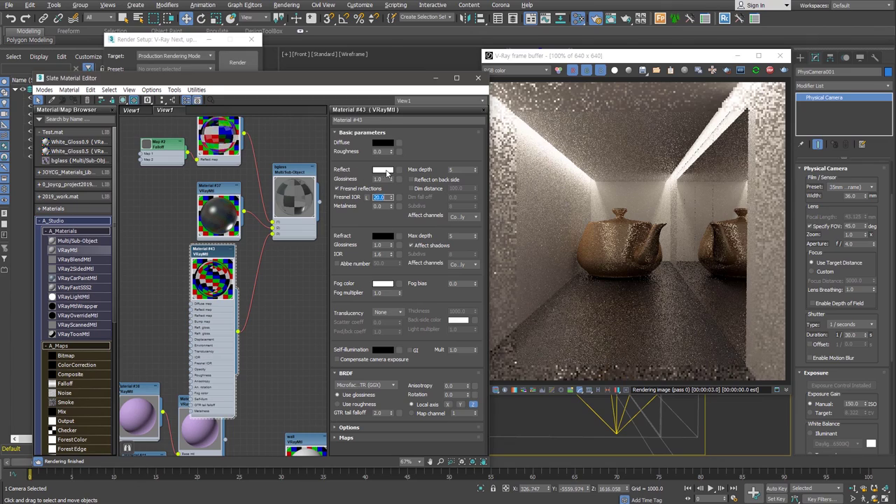
pyautogui.click(385, 171)
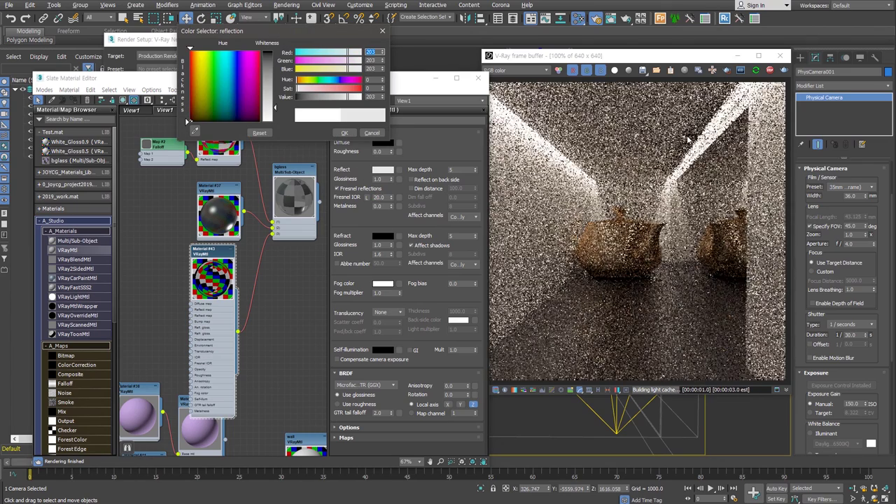
pyautogui.click(343, 98)
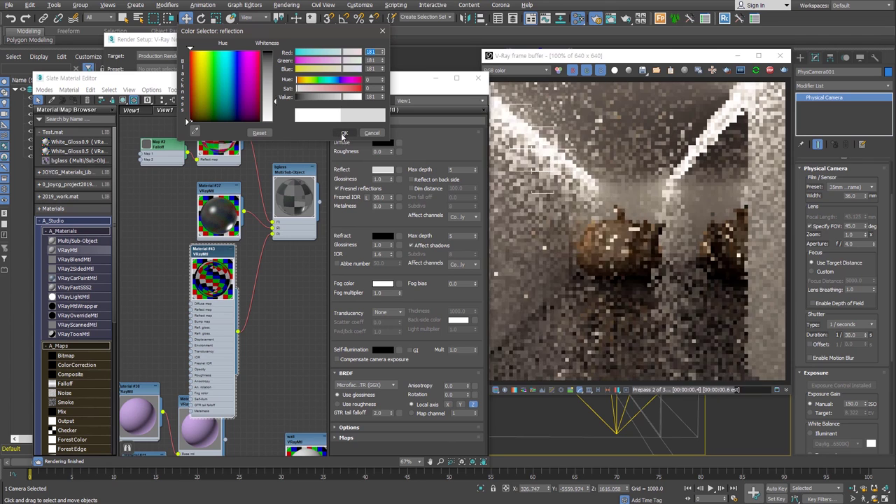
pyautogui.click(344, 134)
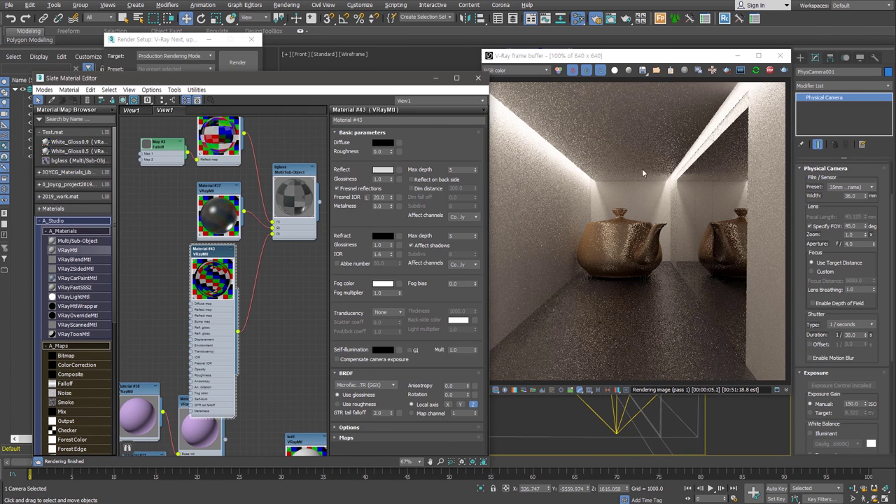